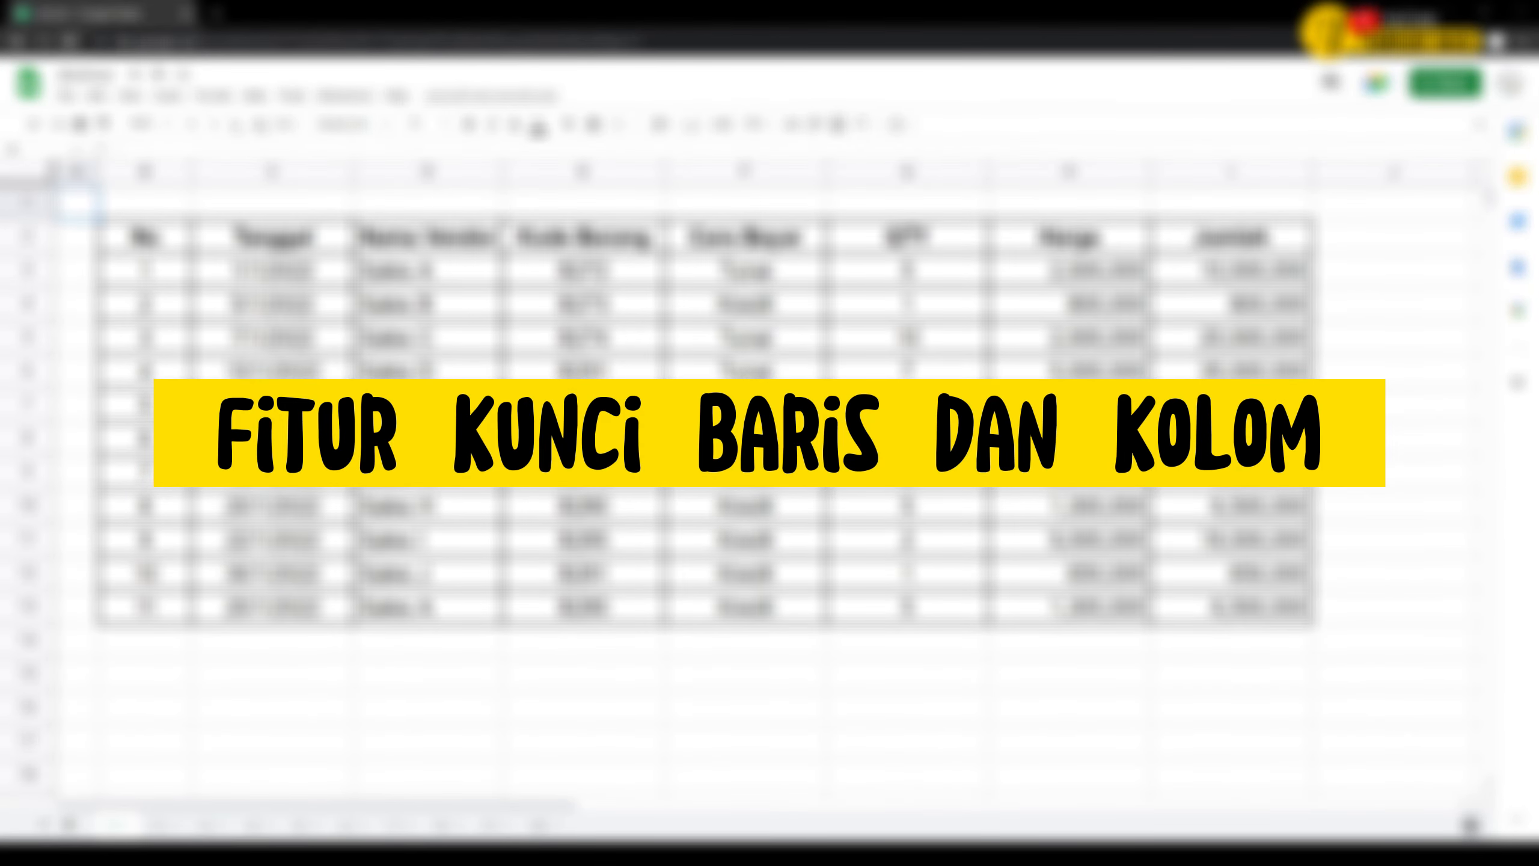
Examine the sales table and whether its header row and No column stay in view while scrolling.
click(181, 713)
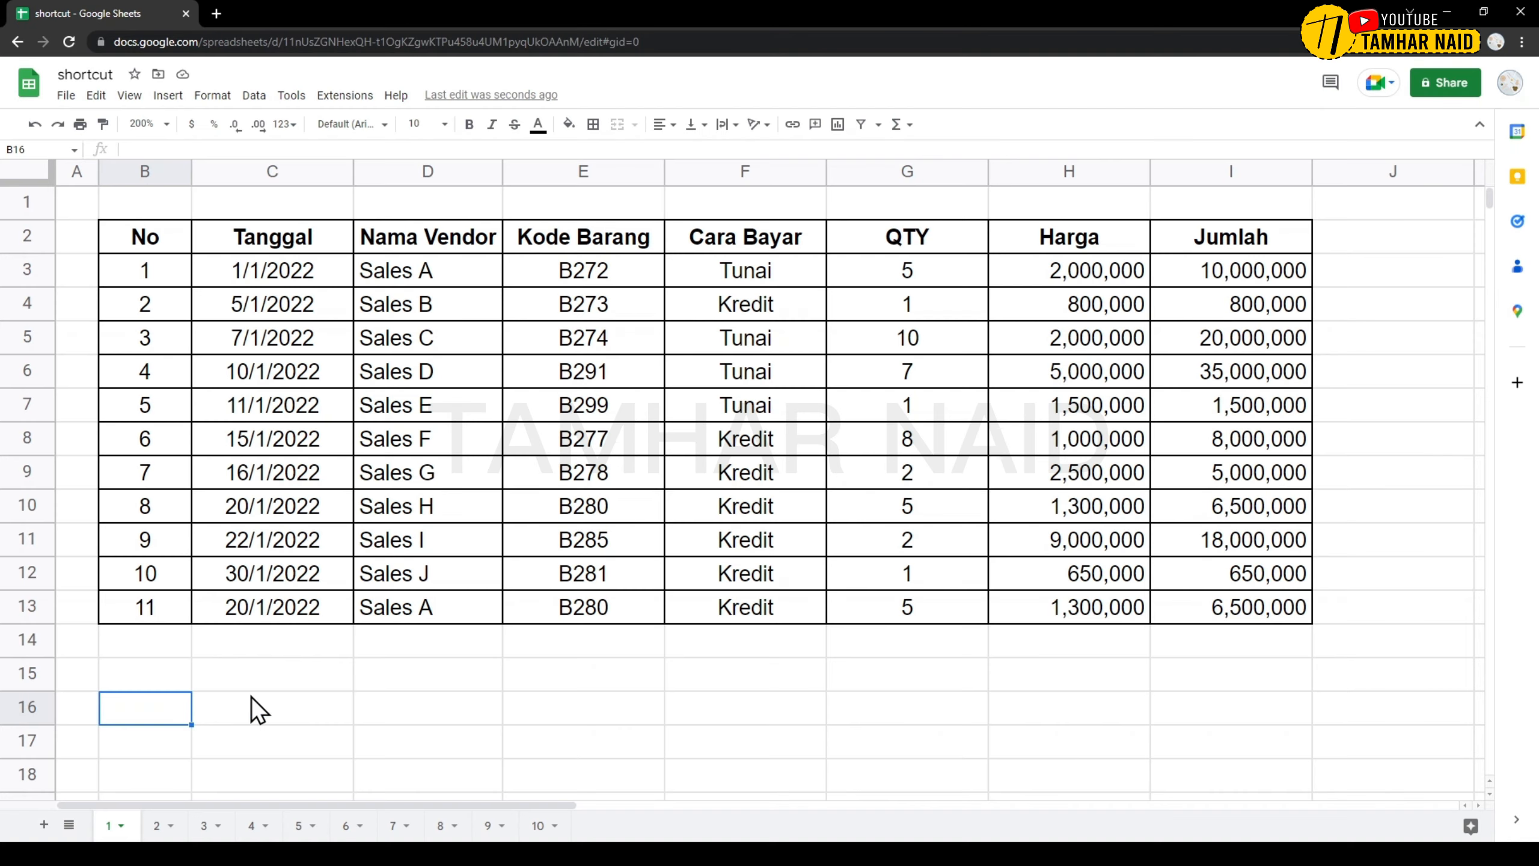
drag(130, 240, 1224, 573)
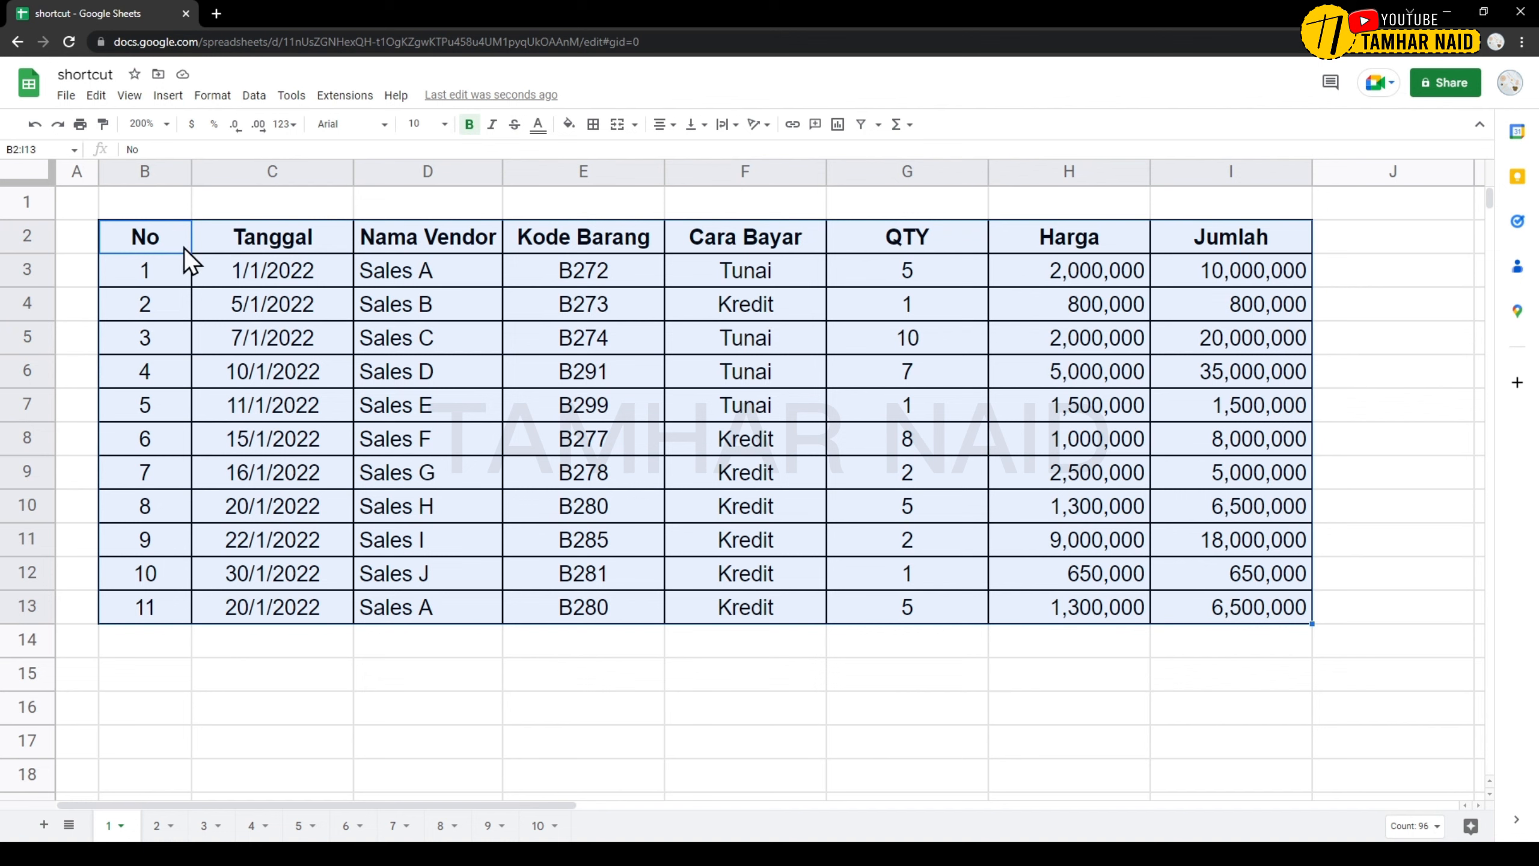
click(125, 248)
drag(125, 248, 1285, 237)
mouse_move(1489, 197)
mouse_down()
mouse_move(1489, 236)
mouse_move(1488, 175)
mouse_up()
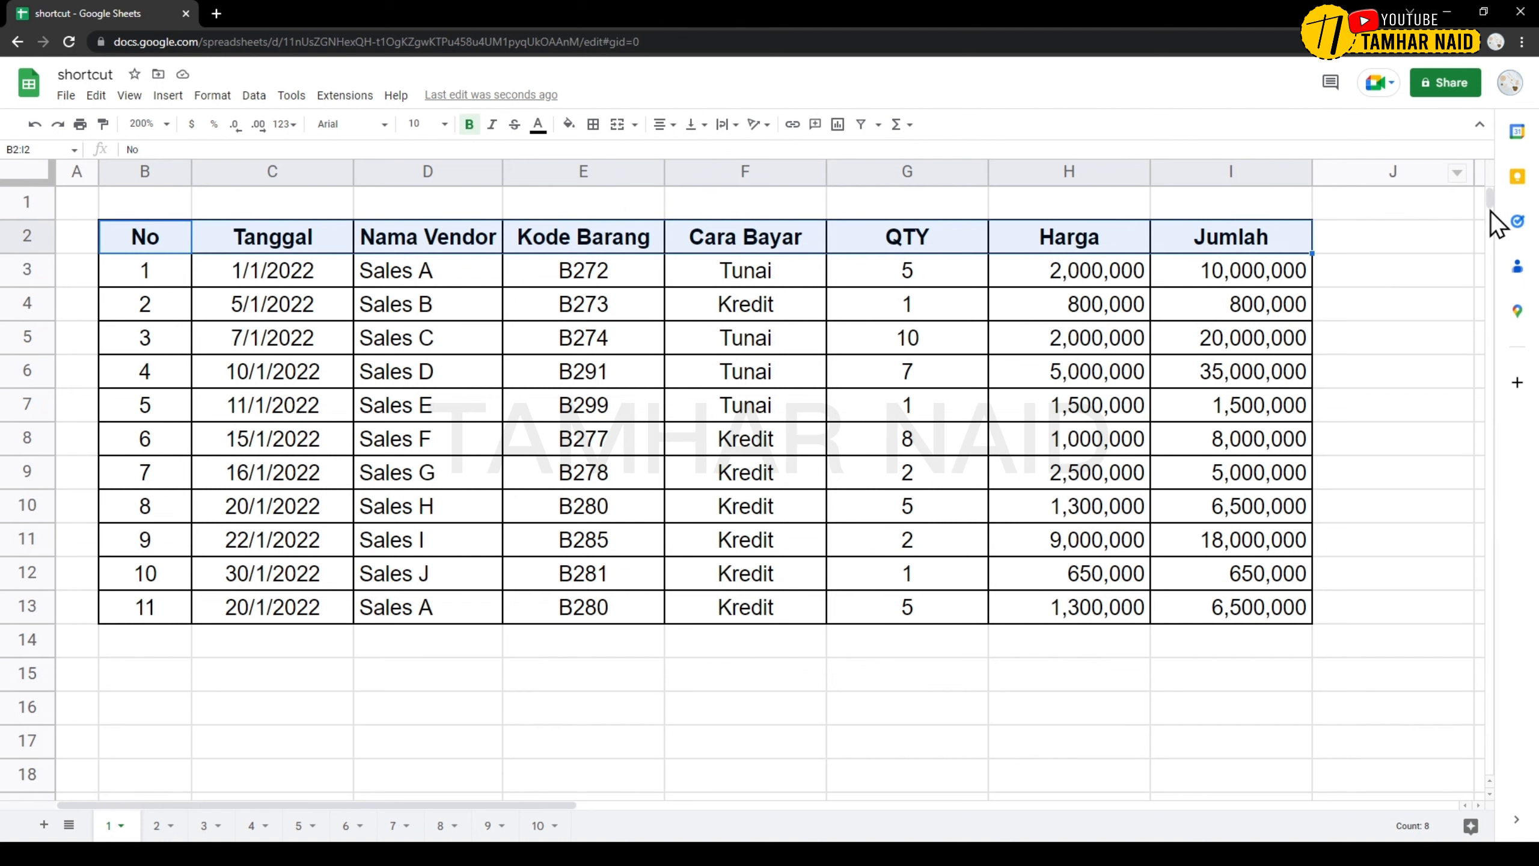
drag(1491, 199, 1492, 204)
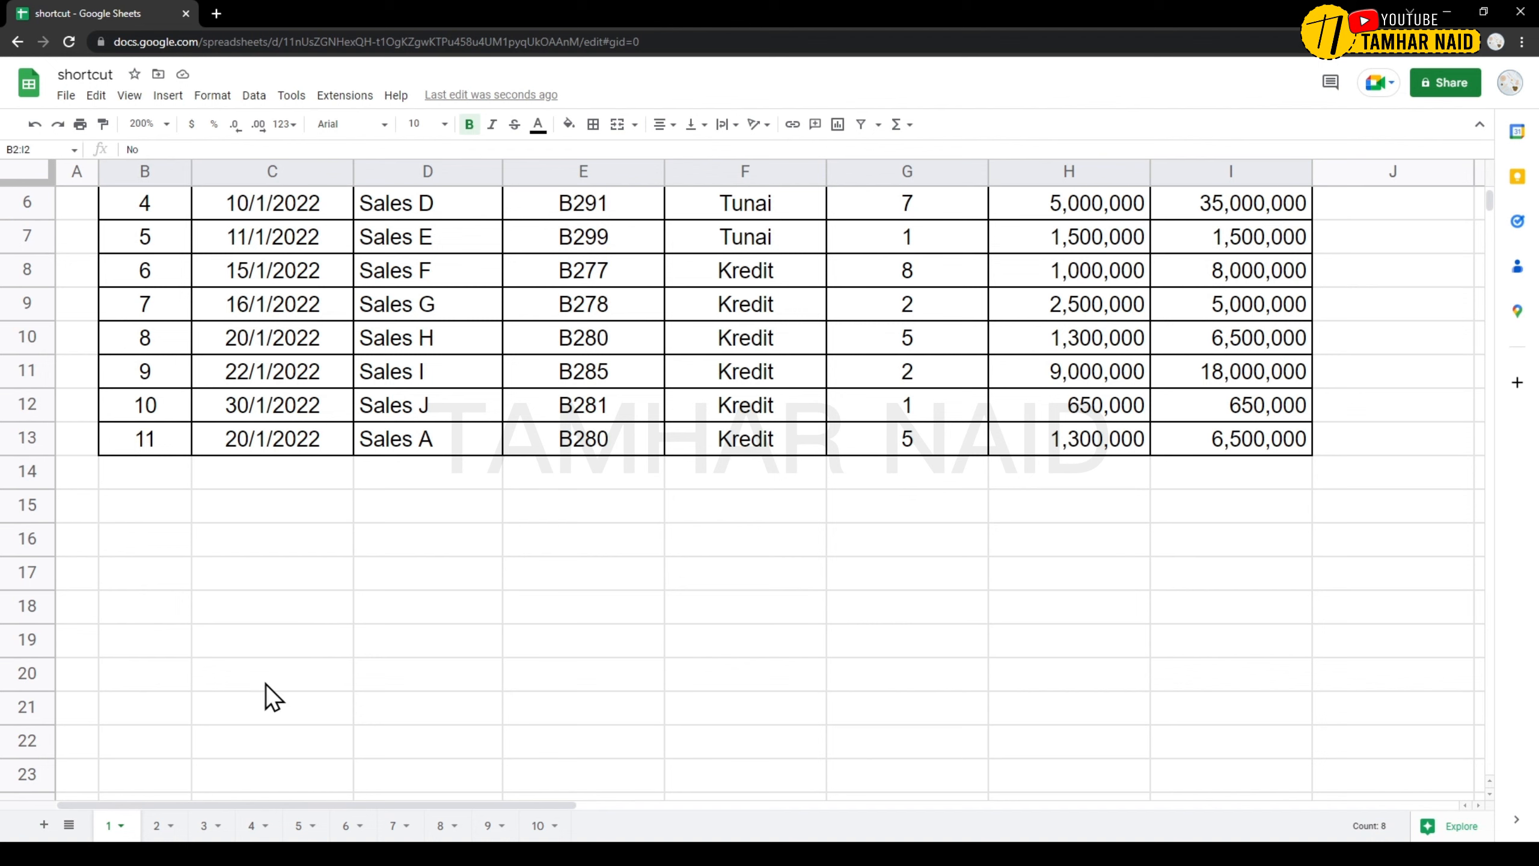
drag(199, 806, 271, 789)
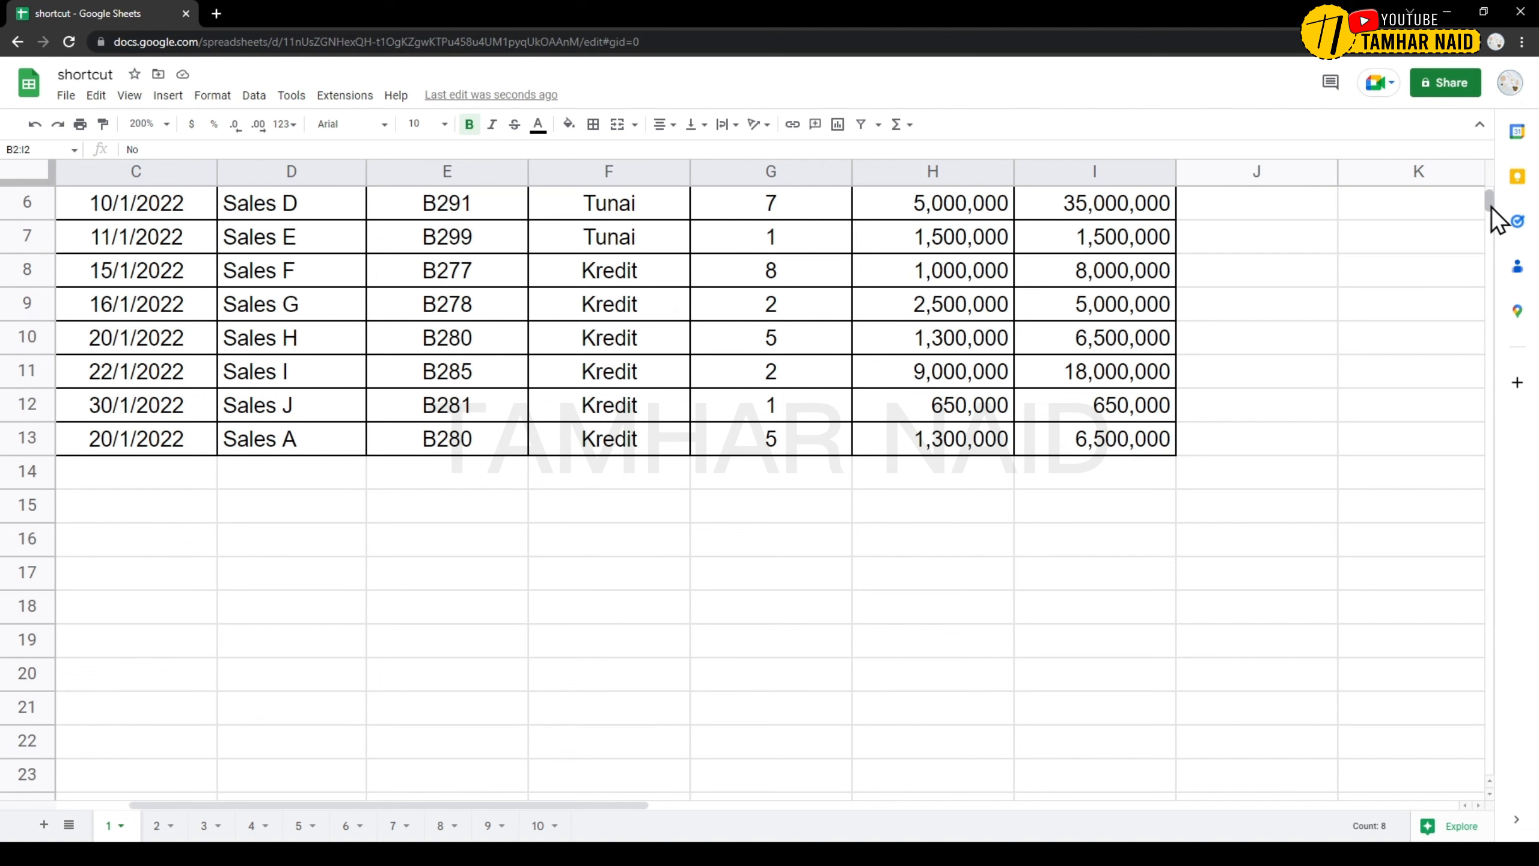
drag(1486, 203, 1487, 164)
drag(546, 806, 187, 806)
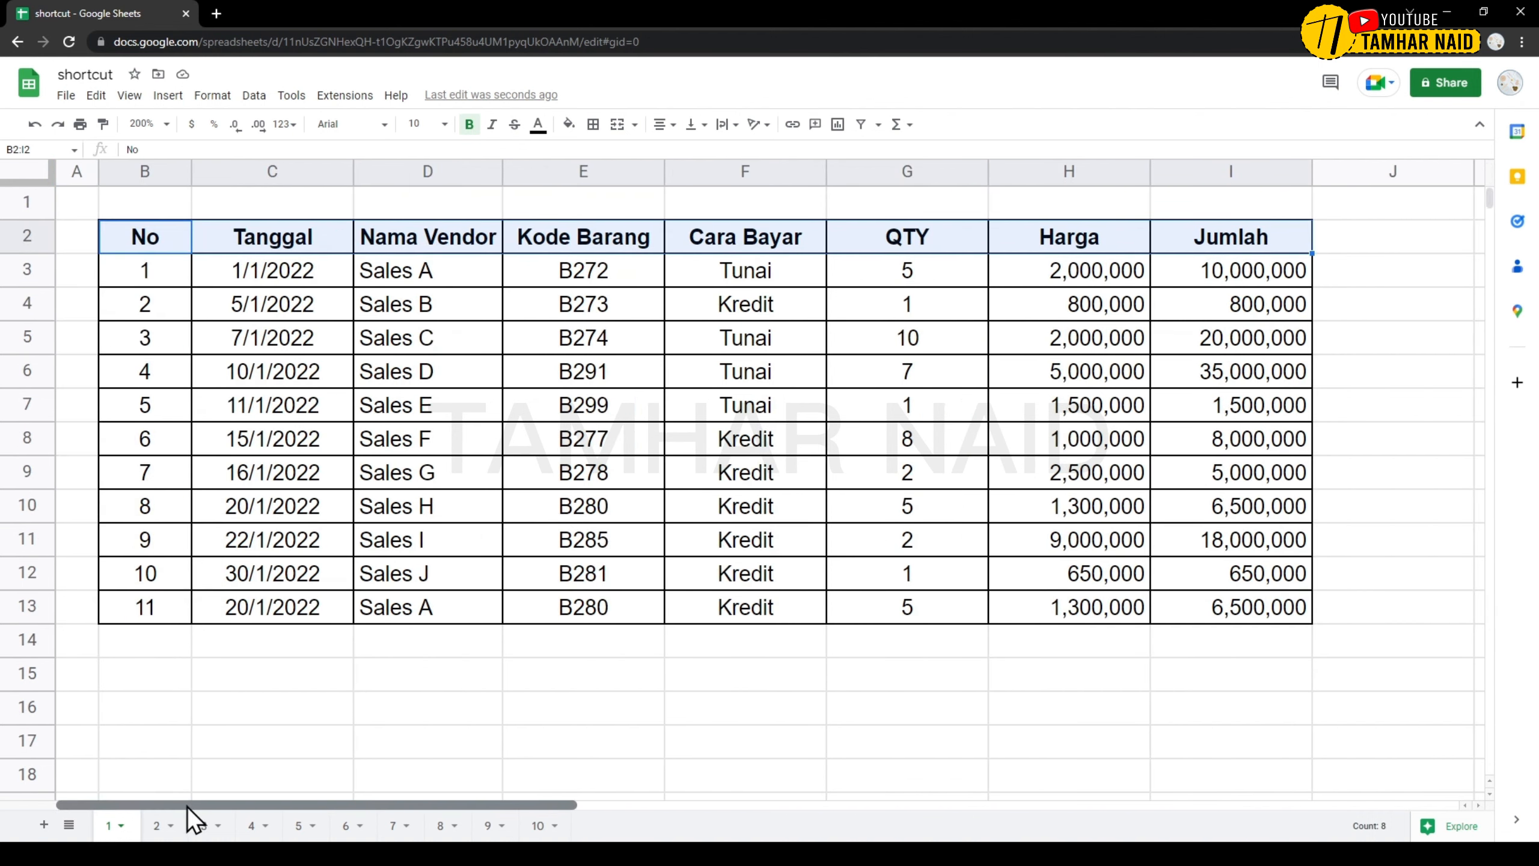
click(176, 683)
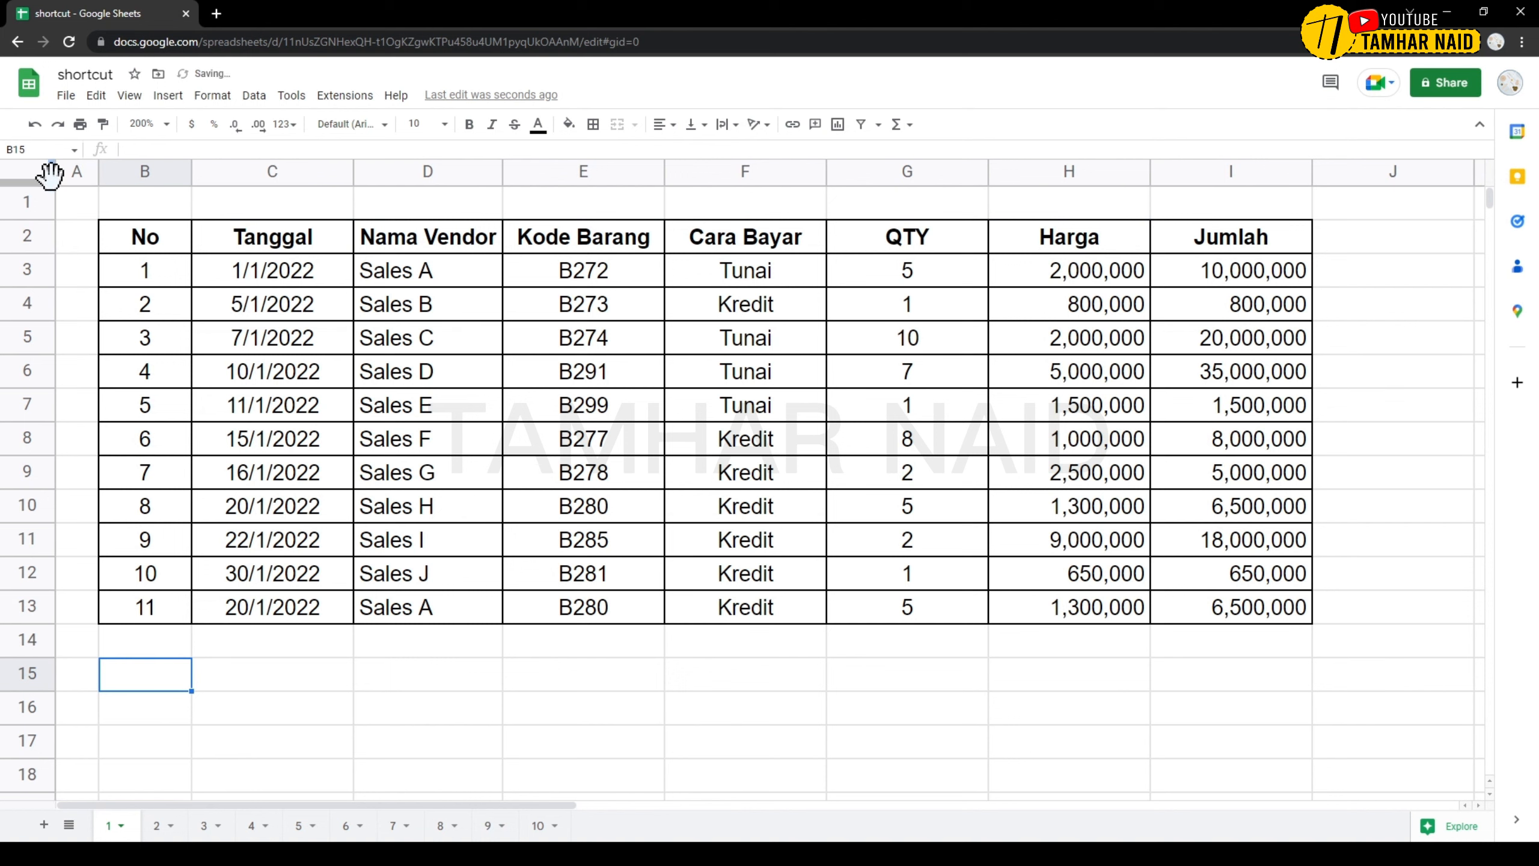
Freeze the sheet's columns up to and including column B.
click(52, 174)
click(52, 174)
click(52, 173)
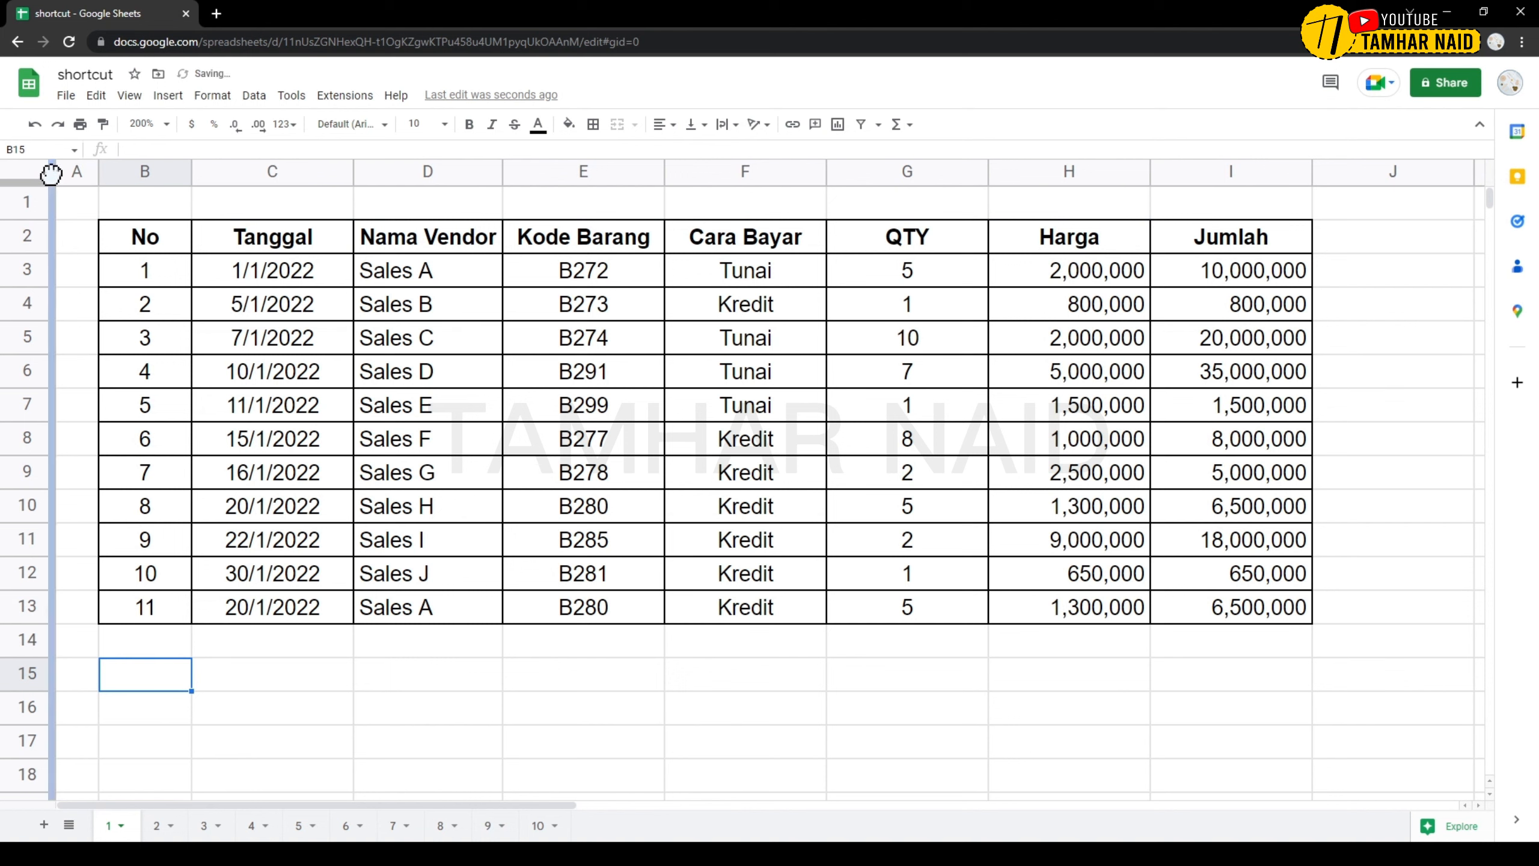
drag(52, 174, 195, 173)
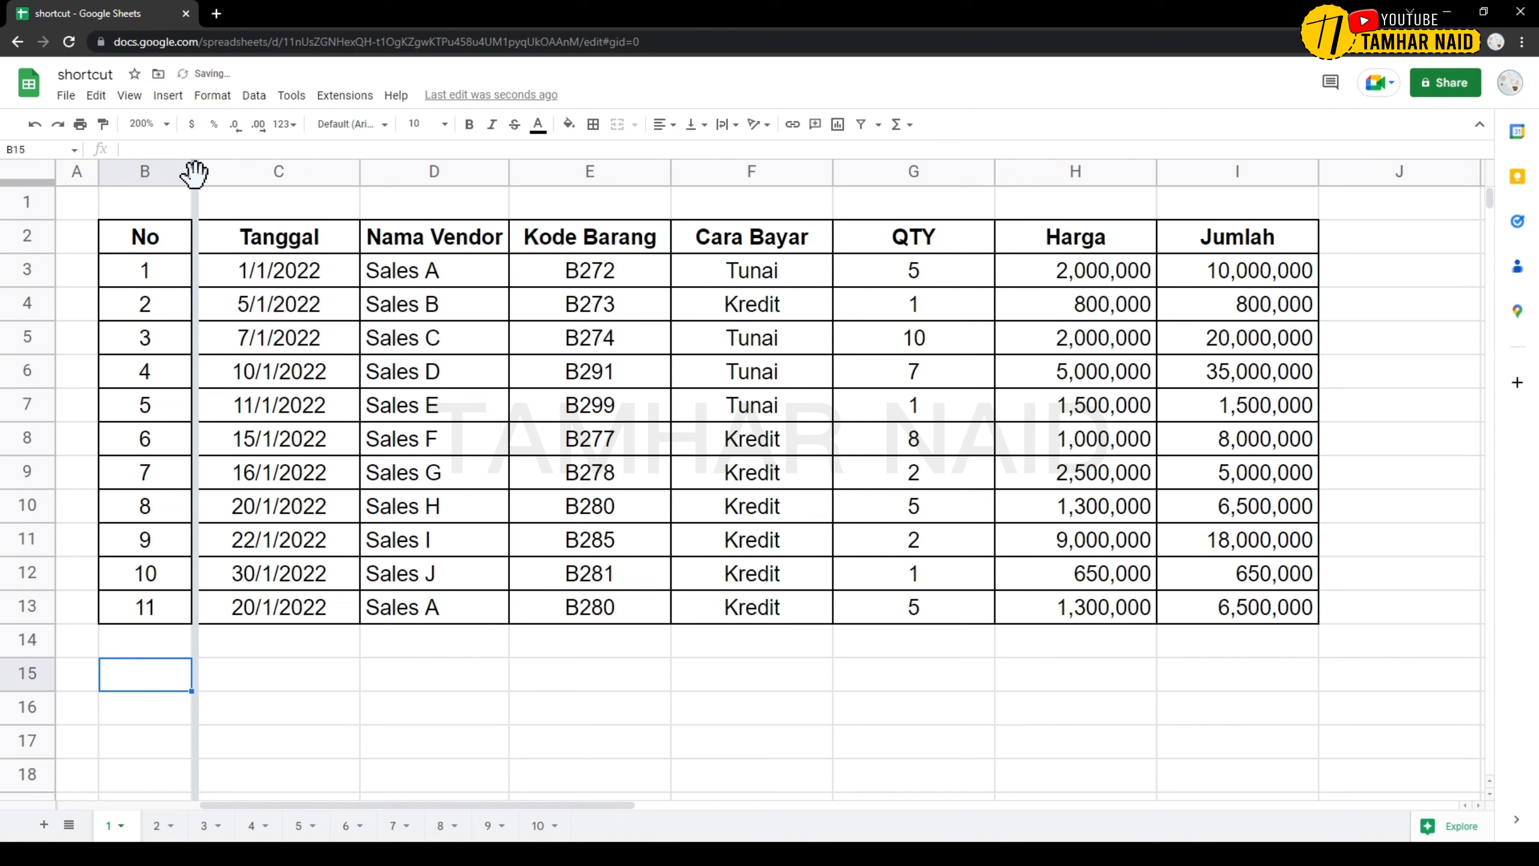
Freeze the rows down to header row 2 and check the frozen panes by scrolling both ways.
click(28, 177)
click(28, 178)
drag(28, 177, 27, 254)
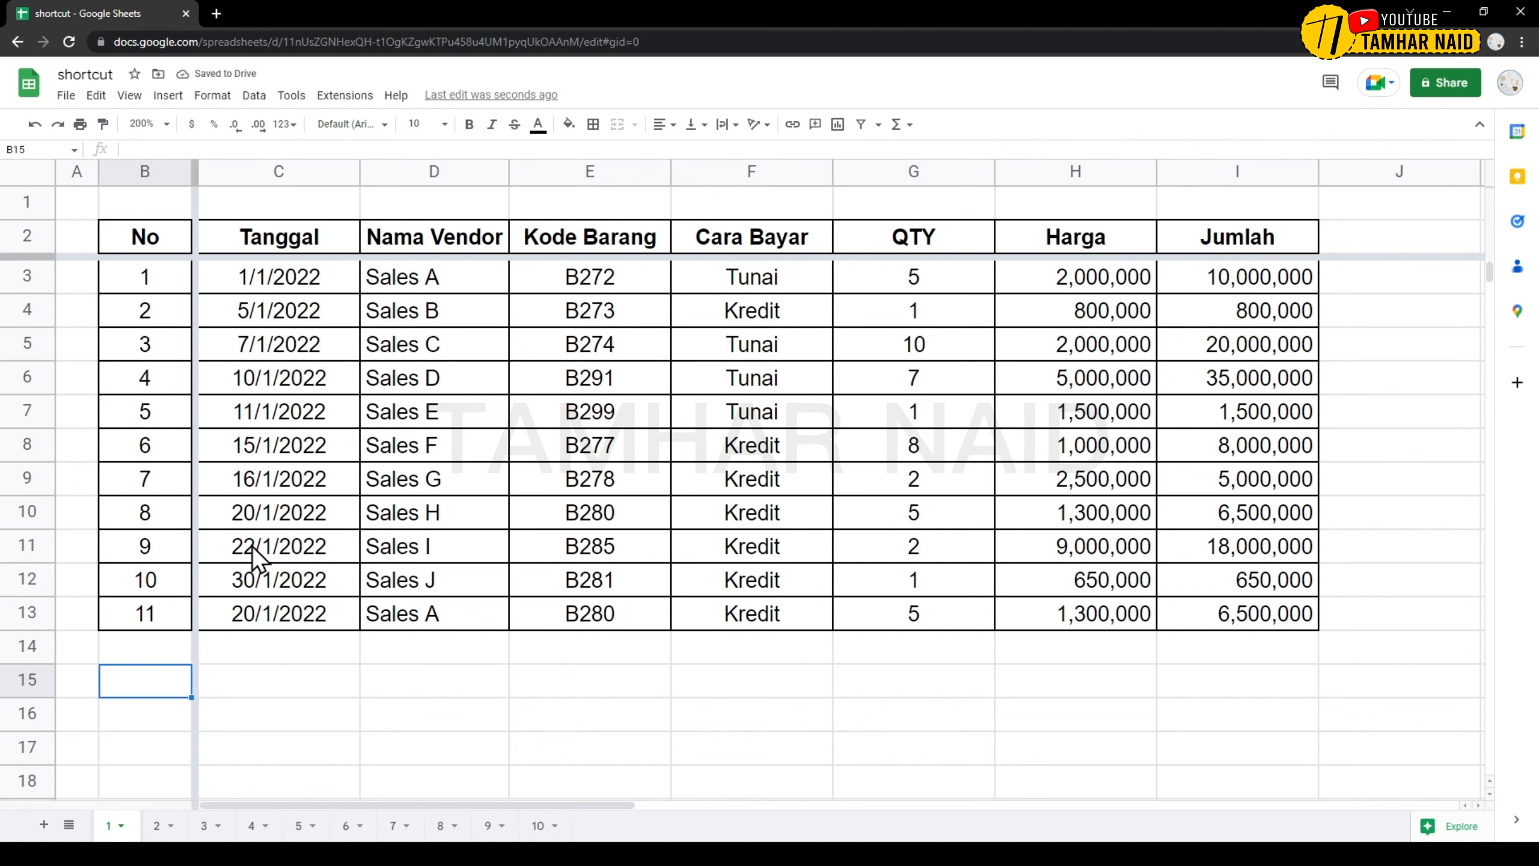
drag(248, 806, 486, 814)
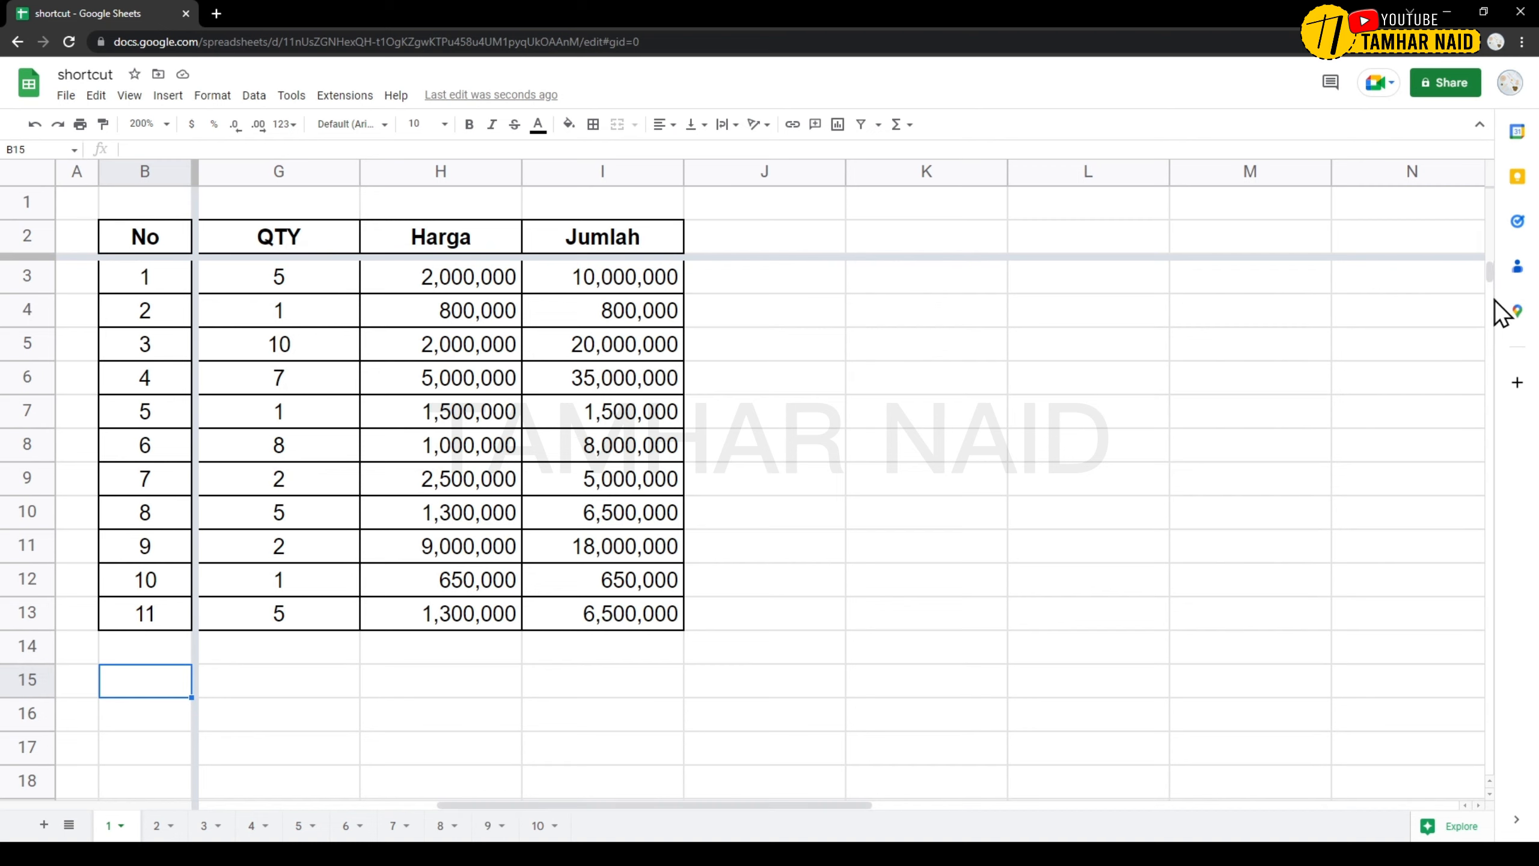
mouse_move(1496, 274)
mouse_down()
mouse_move(1493, 297)
mouse_move(1497, 280)
mouse_up()
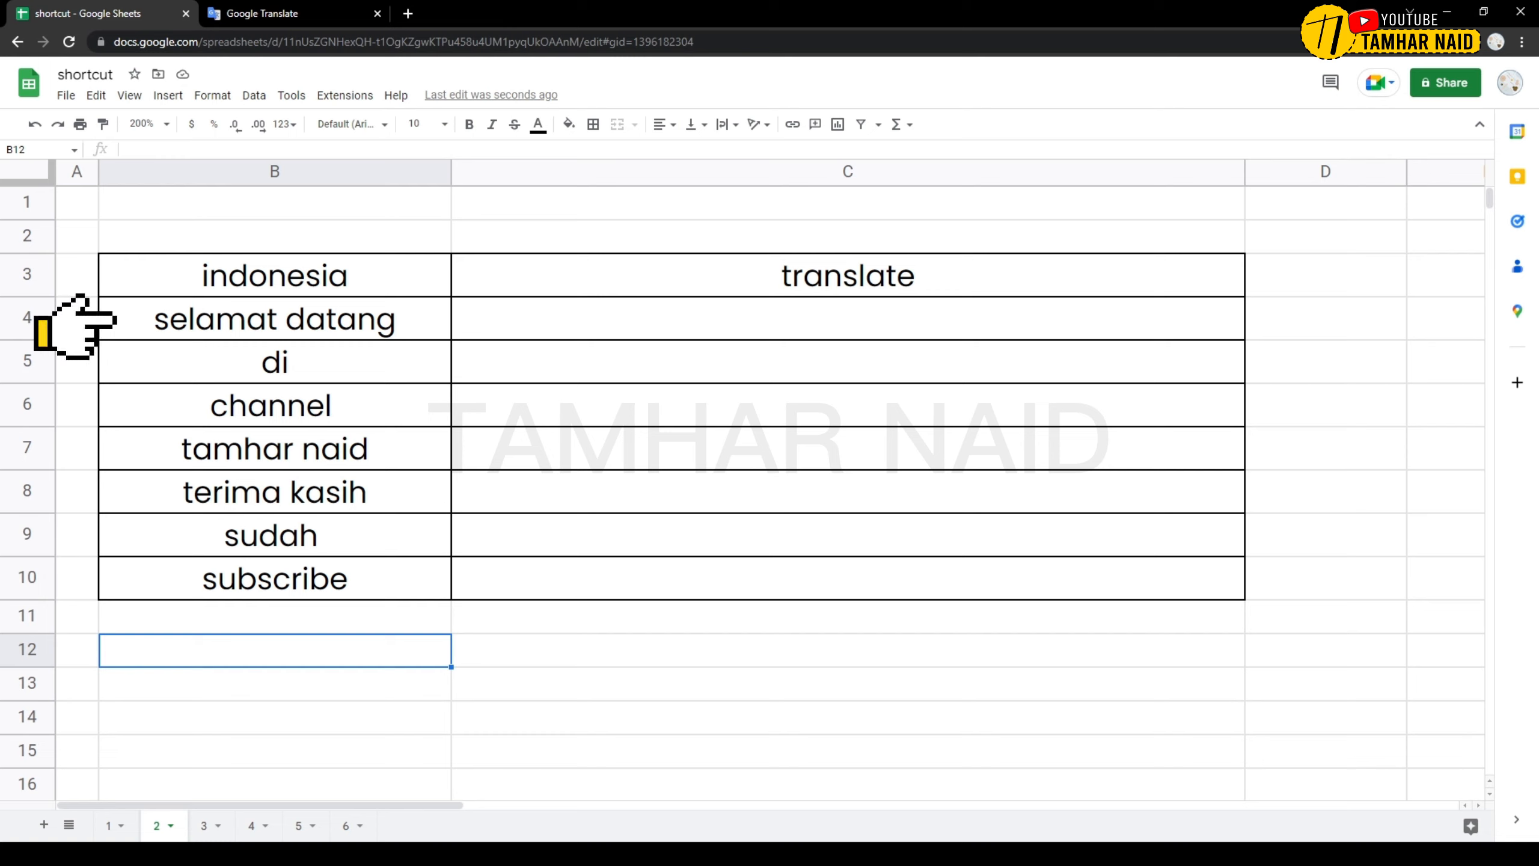
Start a GOOGLETRANSLATE formula in cell C4, beside "selamat datang".
click(847, 318)
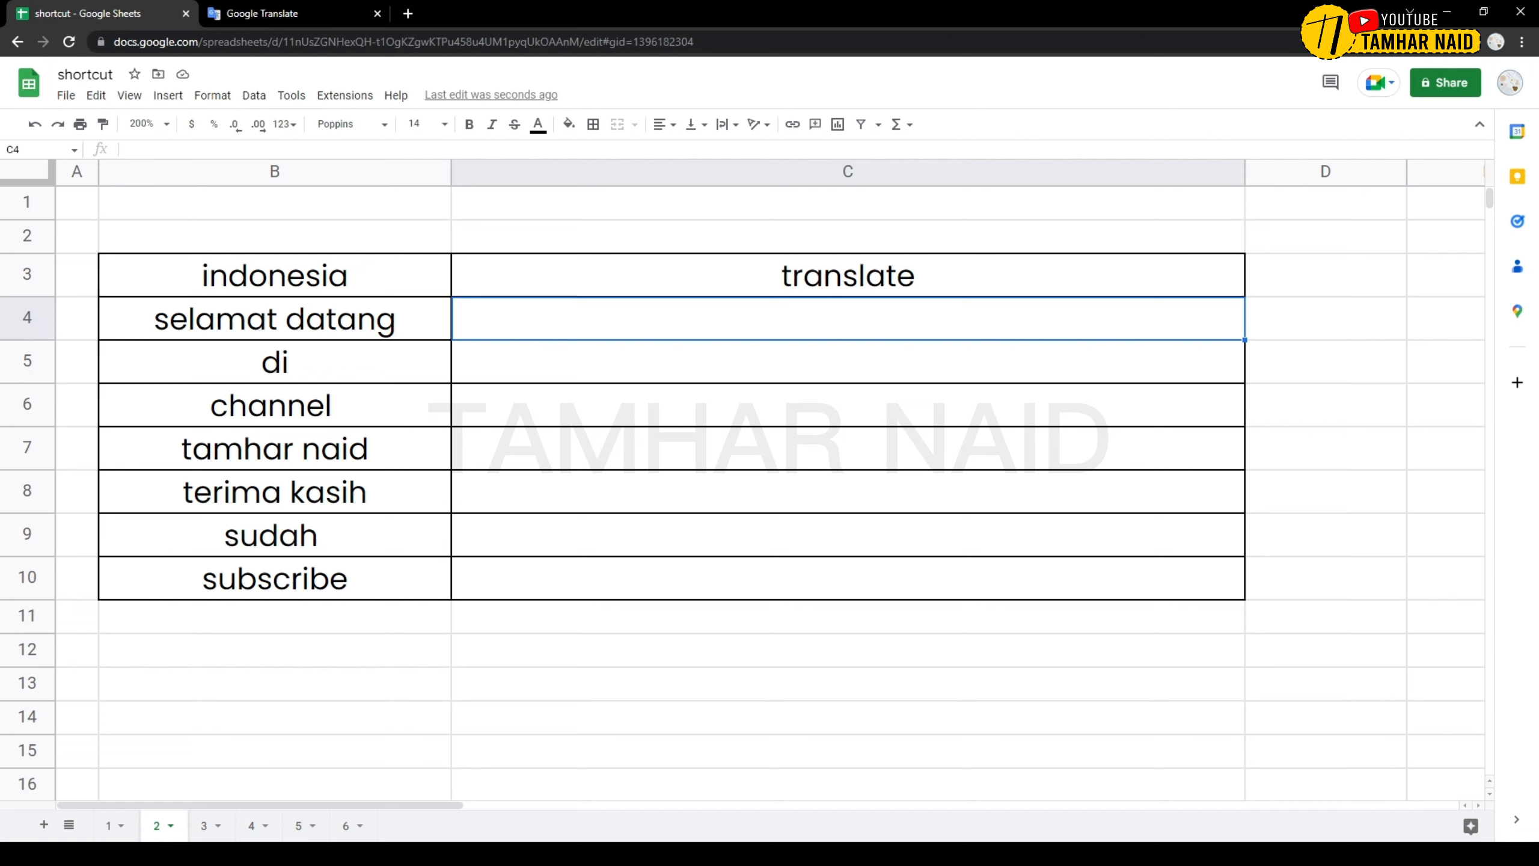
key(Return)
text(=)
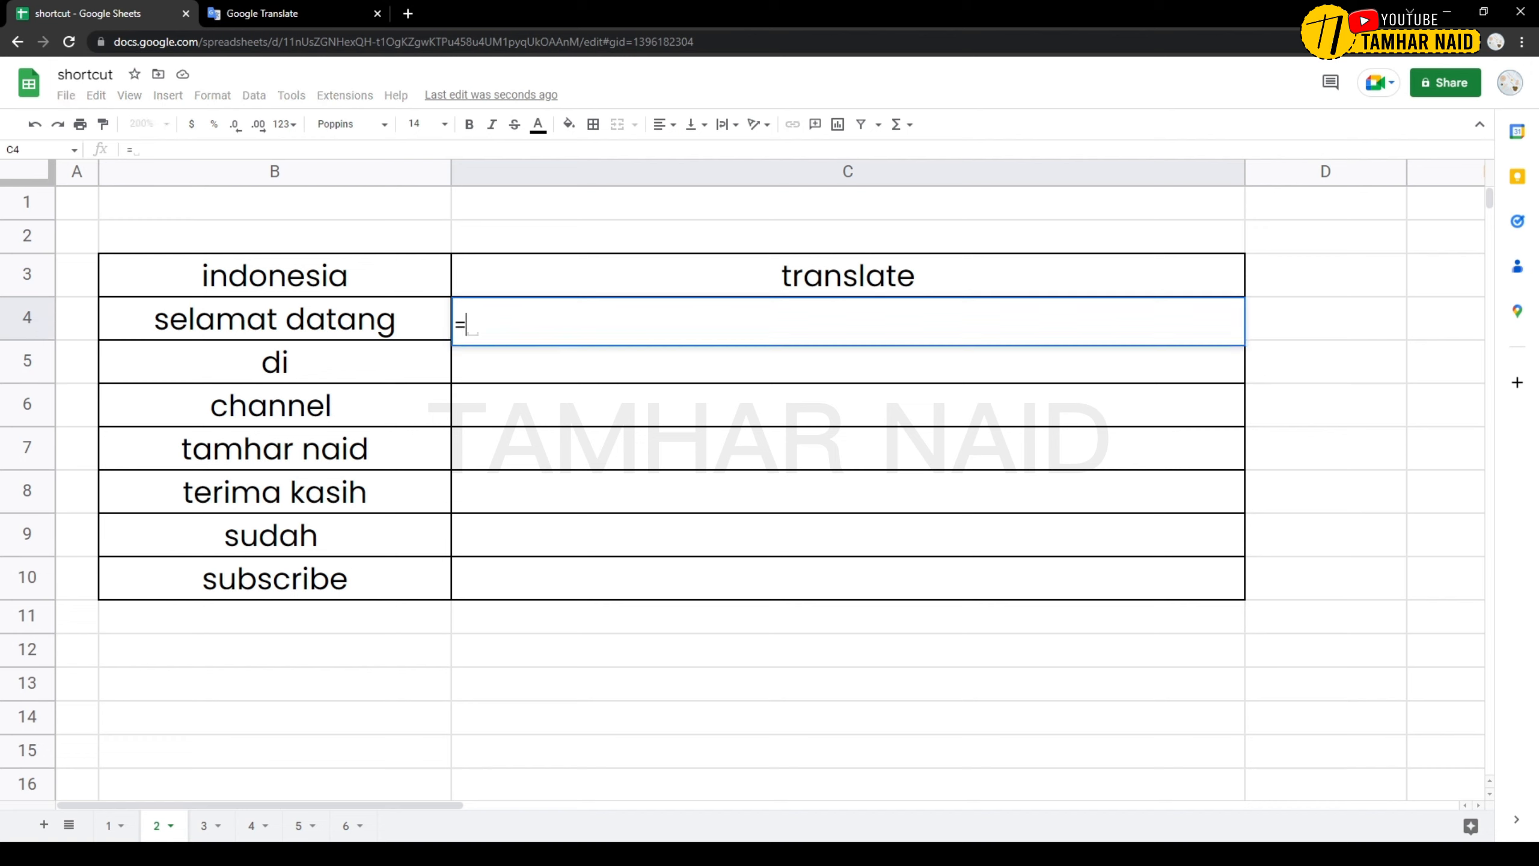
text(go)
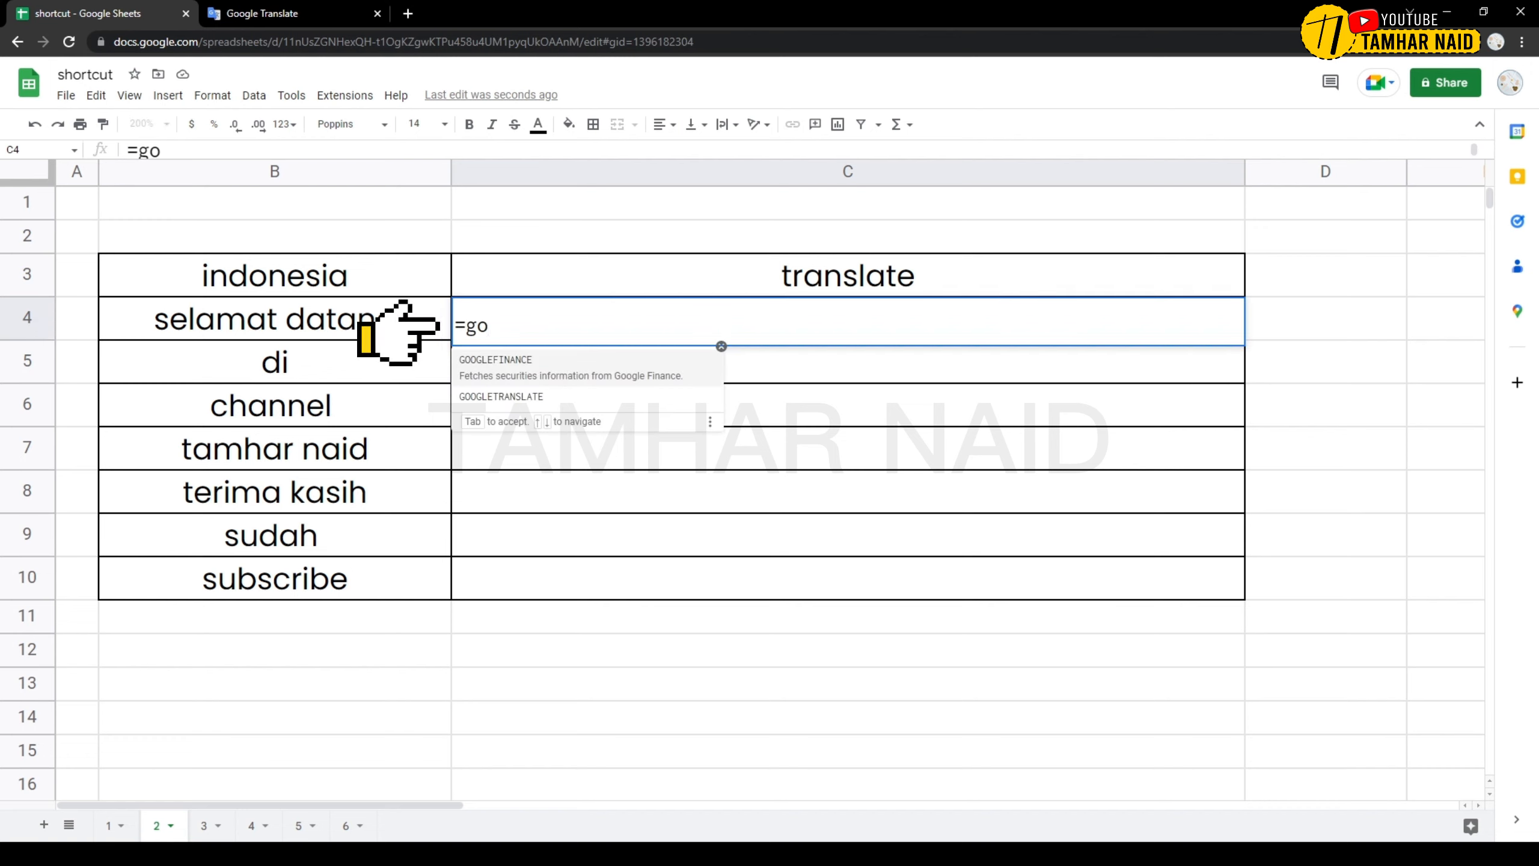
text(ogle)
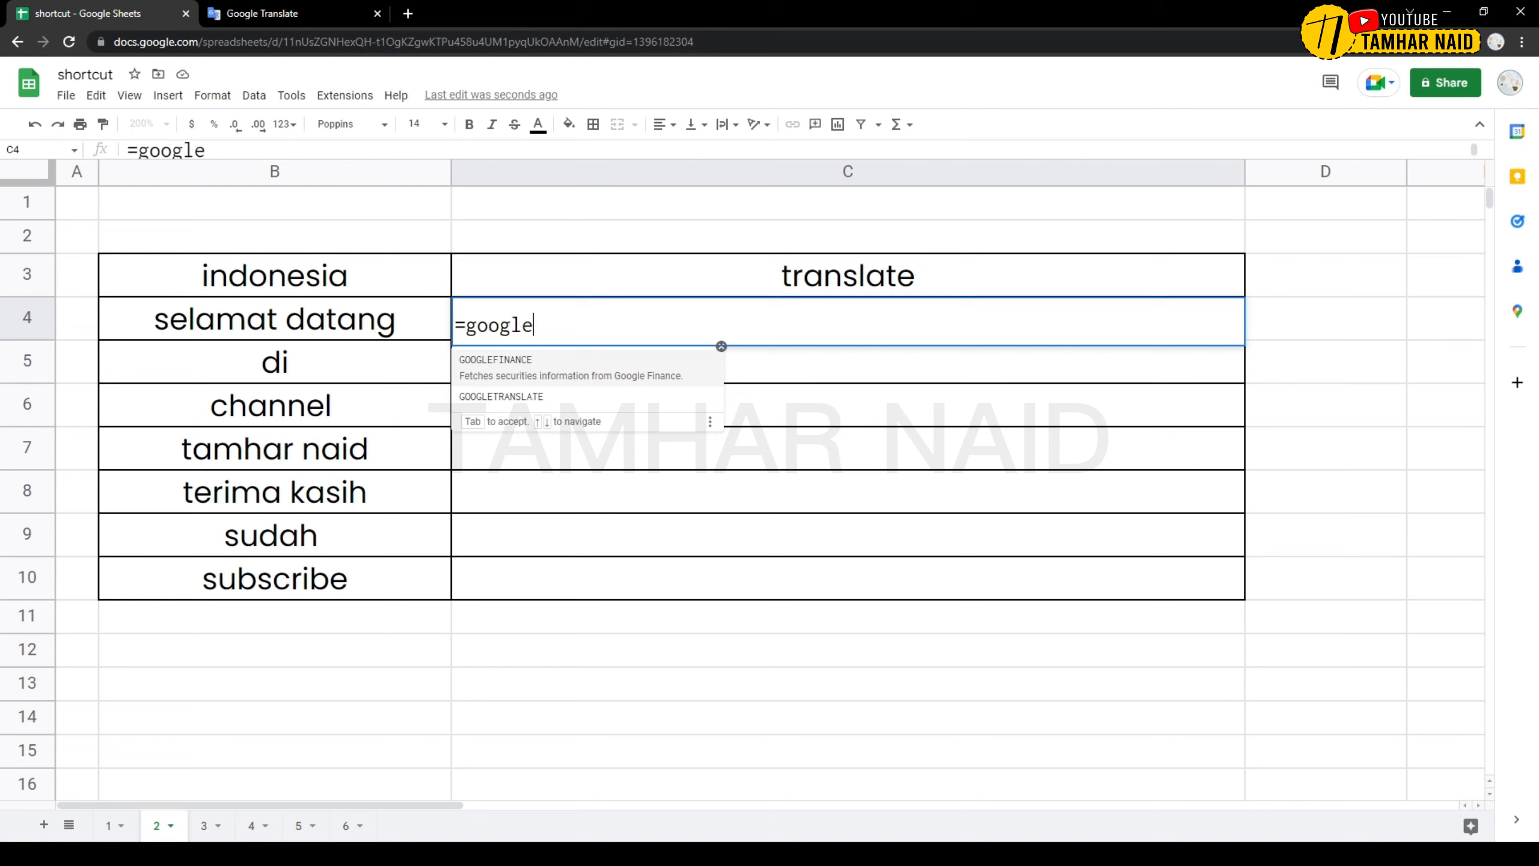
key(Down)
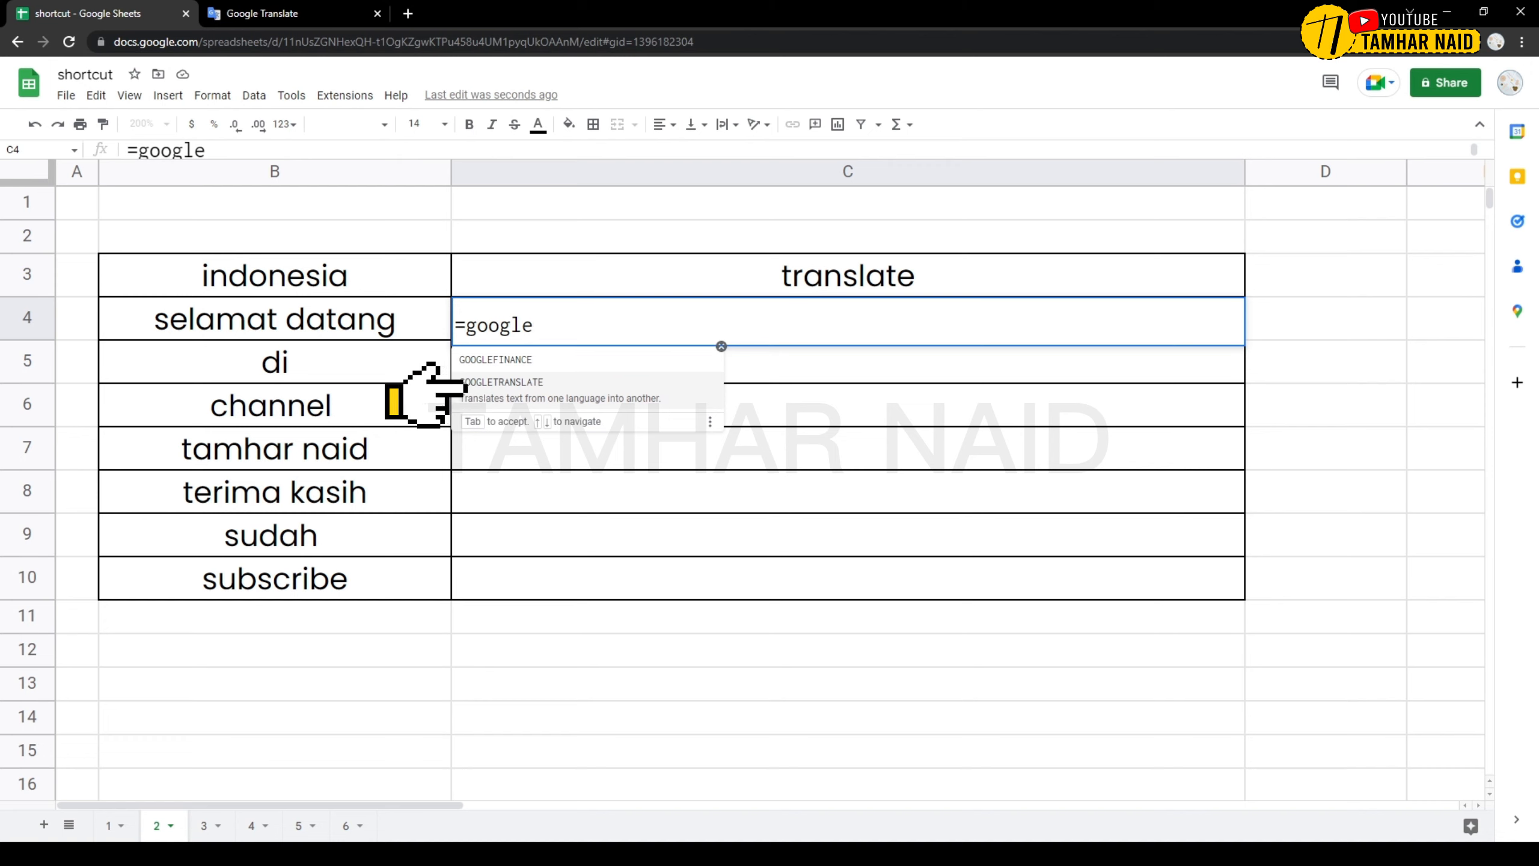
key(Tab)
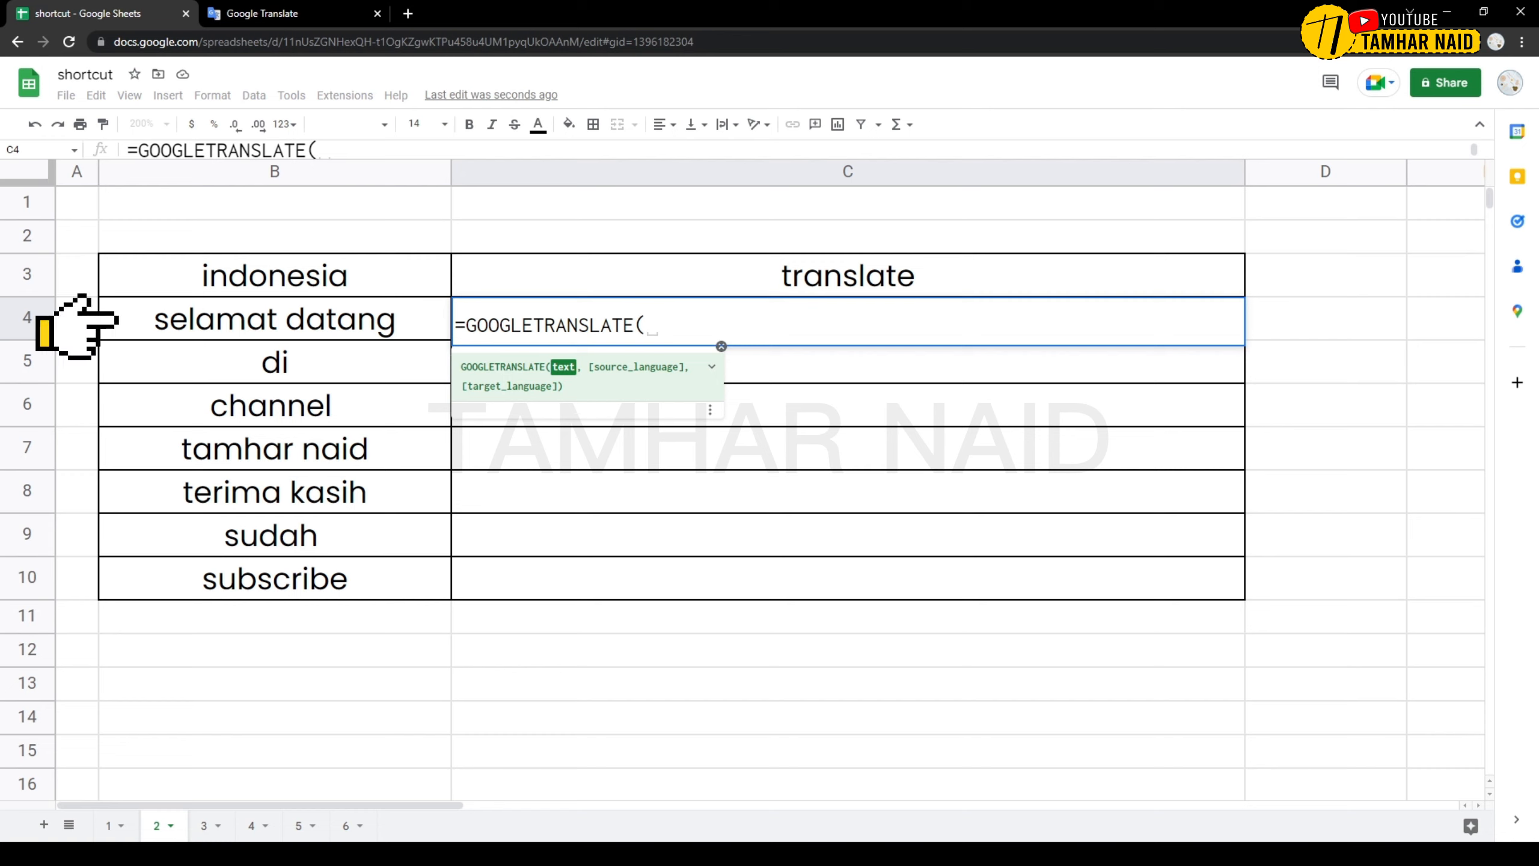
Complete the C4 formula with B4 as the text, "auto" as source language and "en" as target language.
click(275, 318)
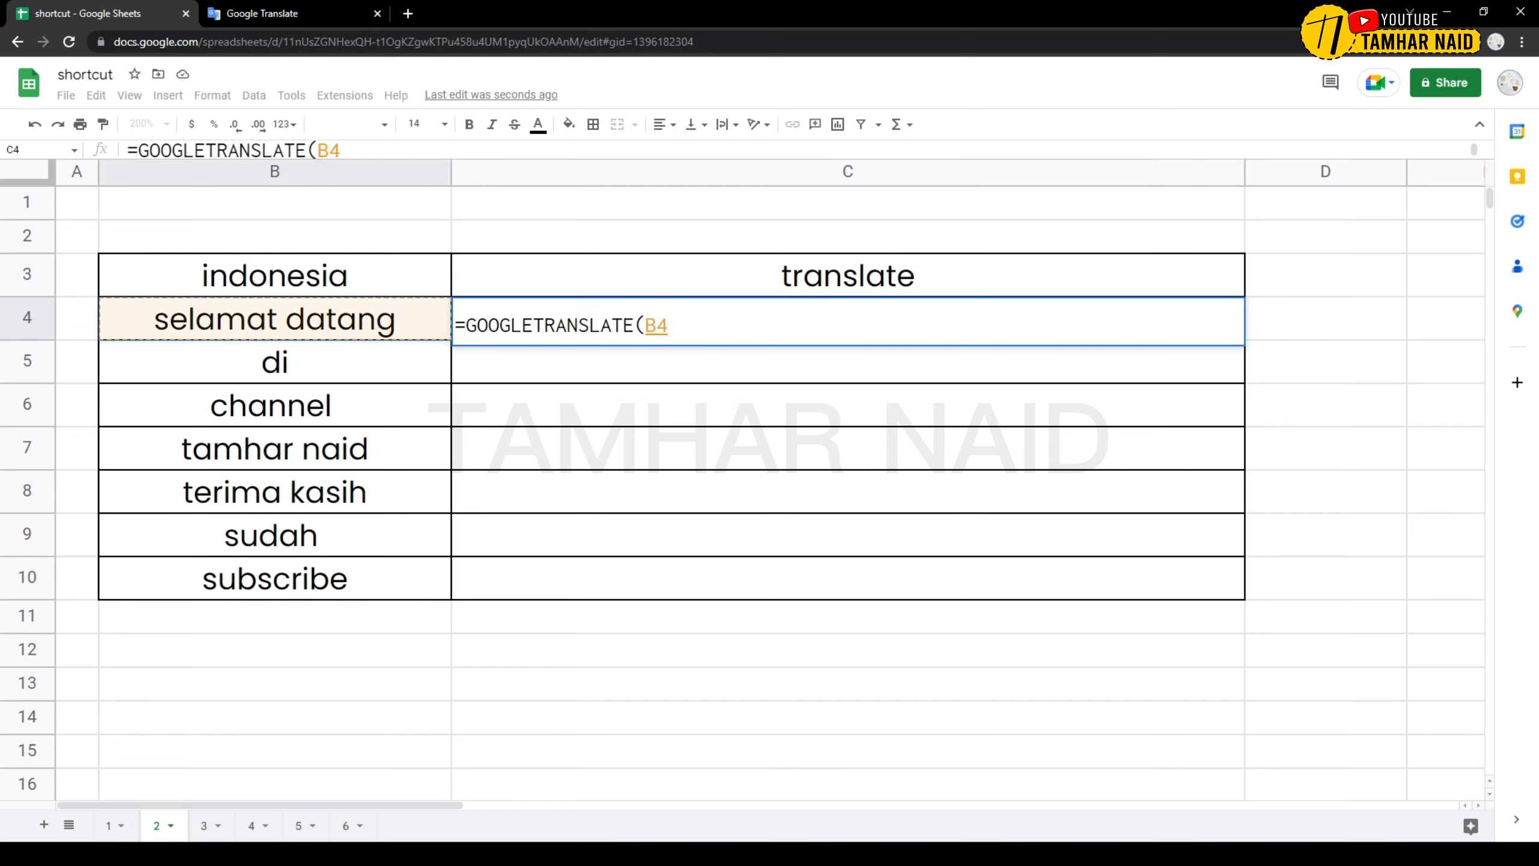
text(,)
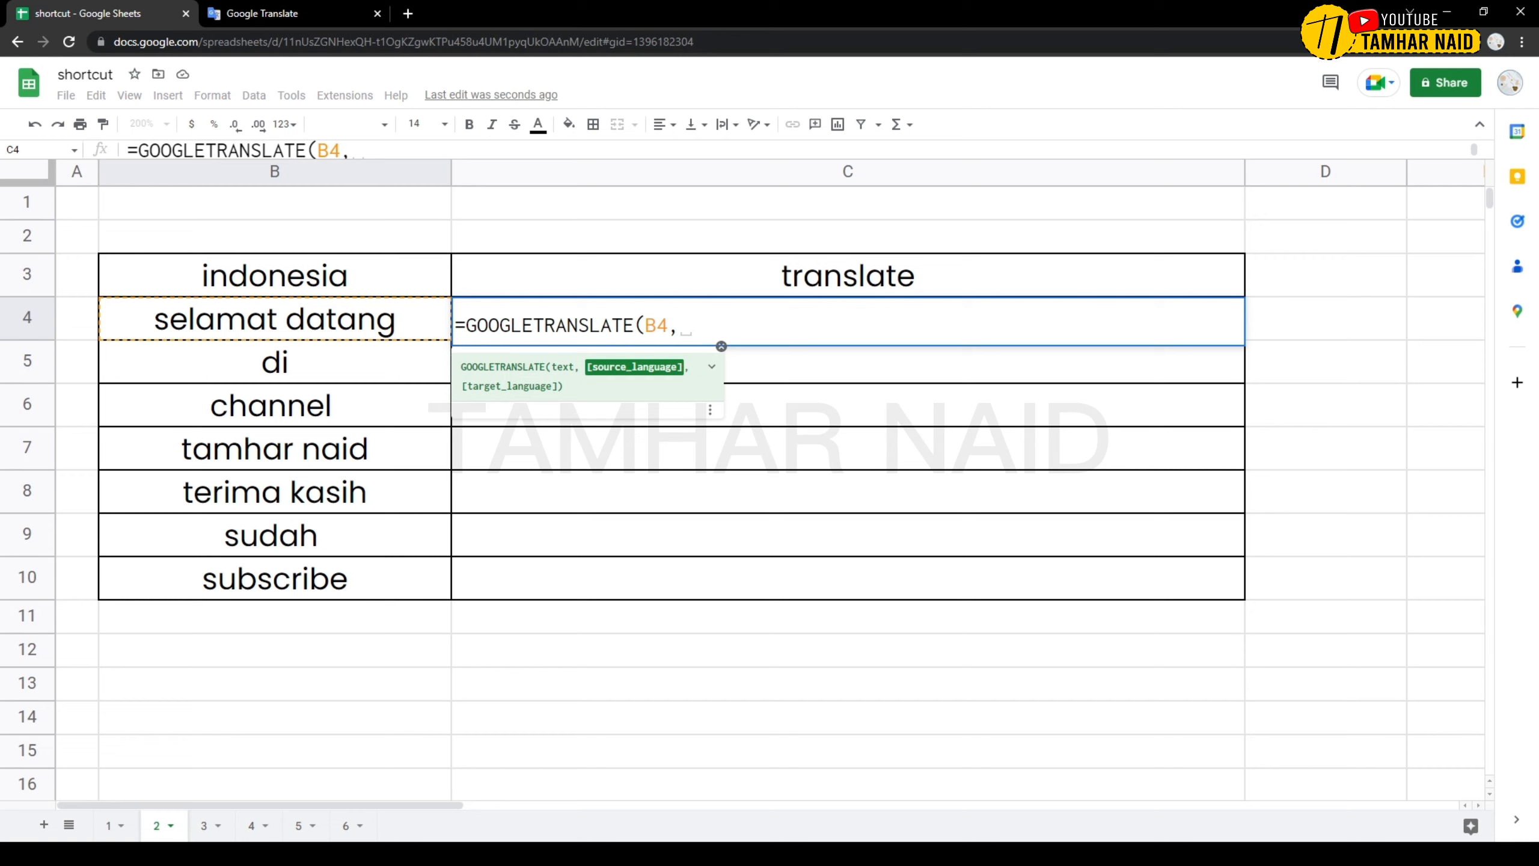
text(")
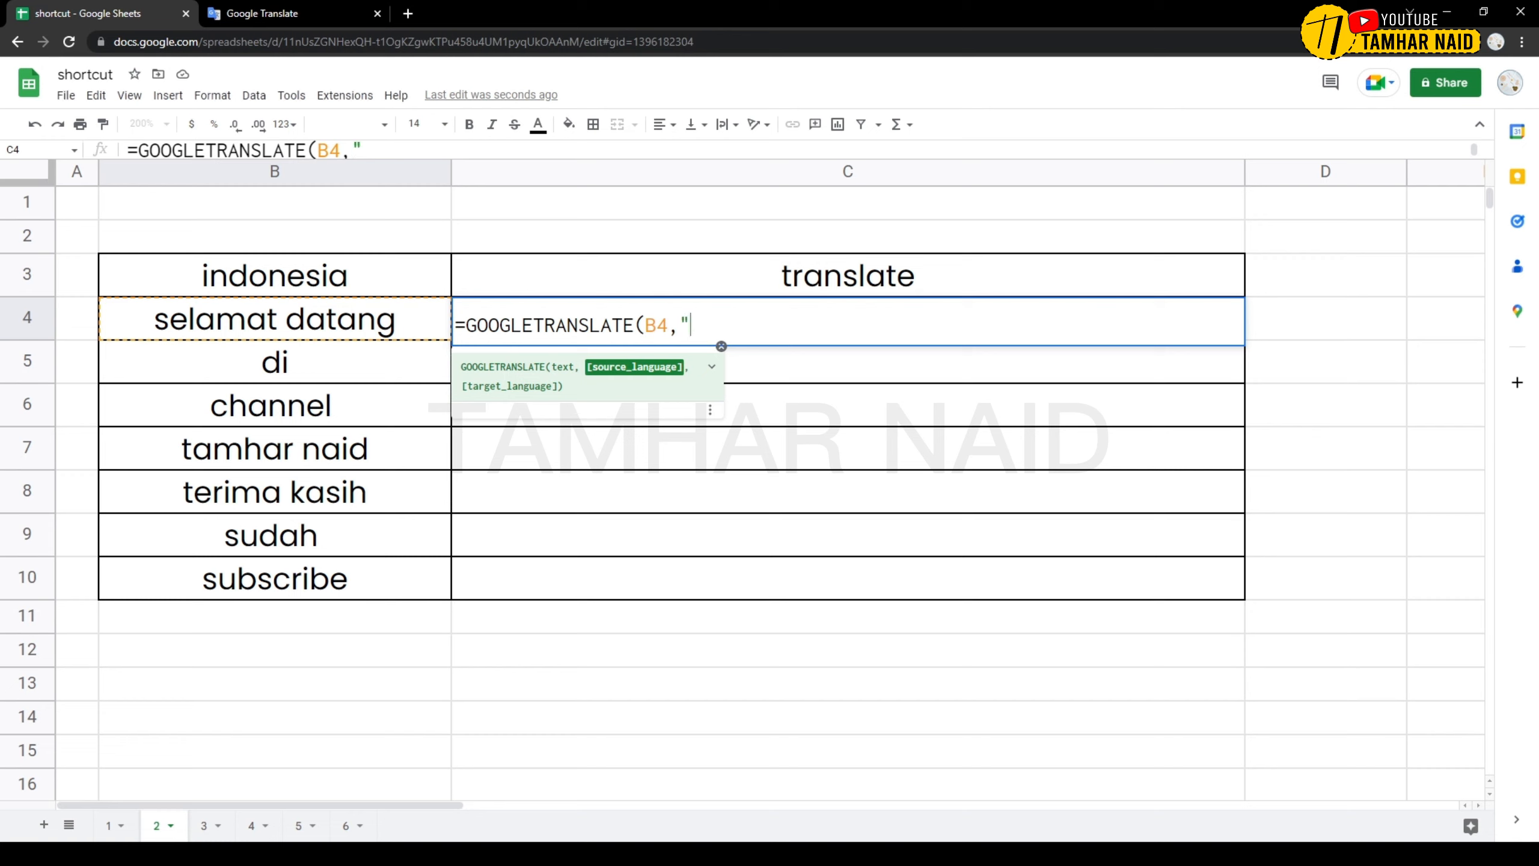
text(auto",)
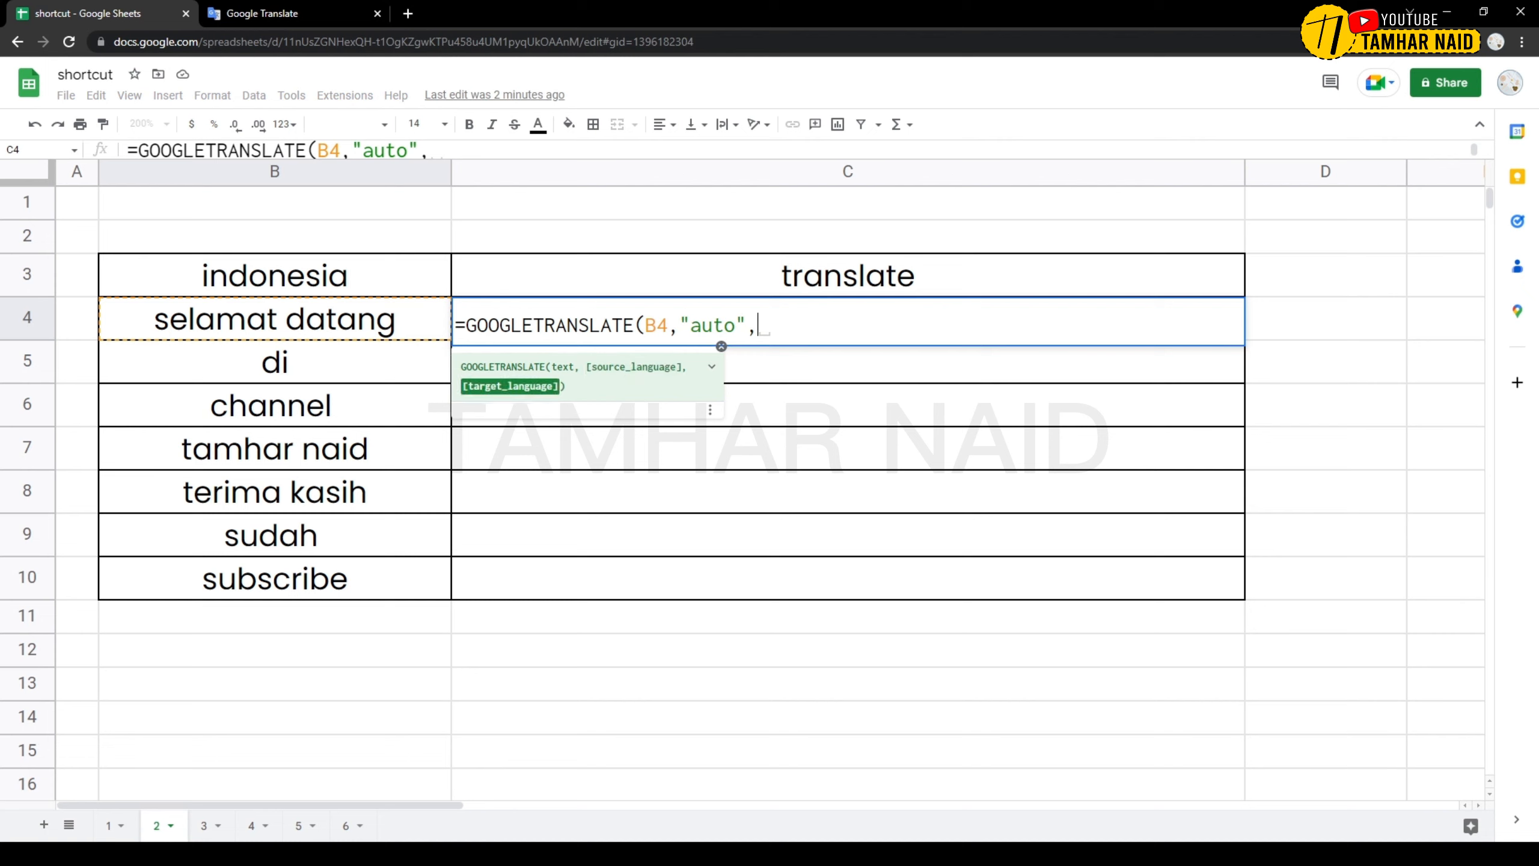
text(")
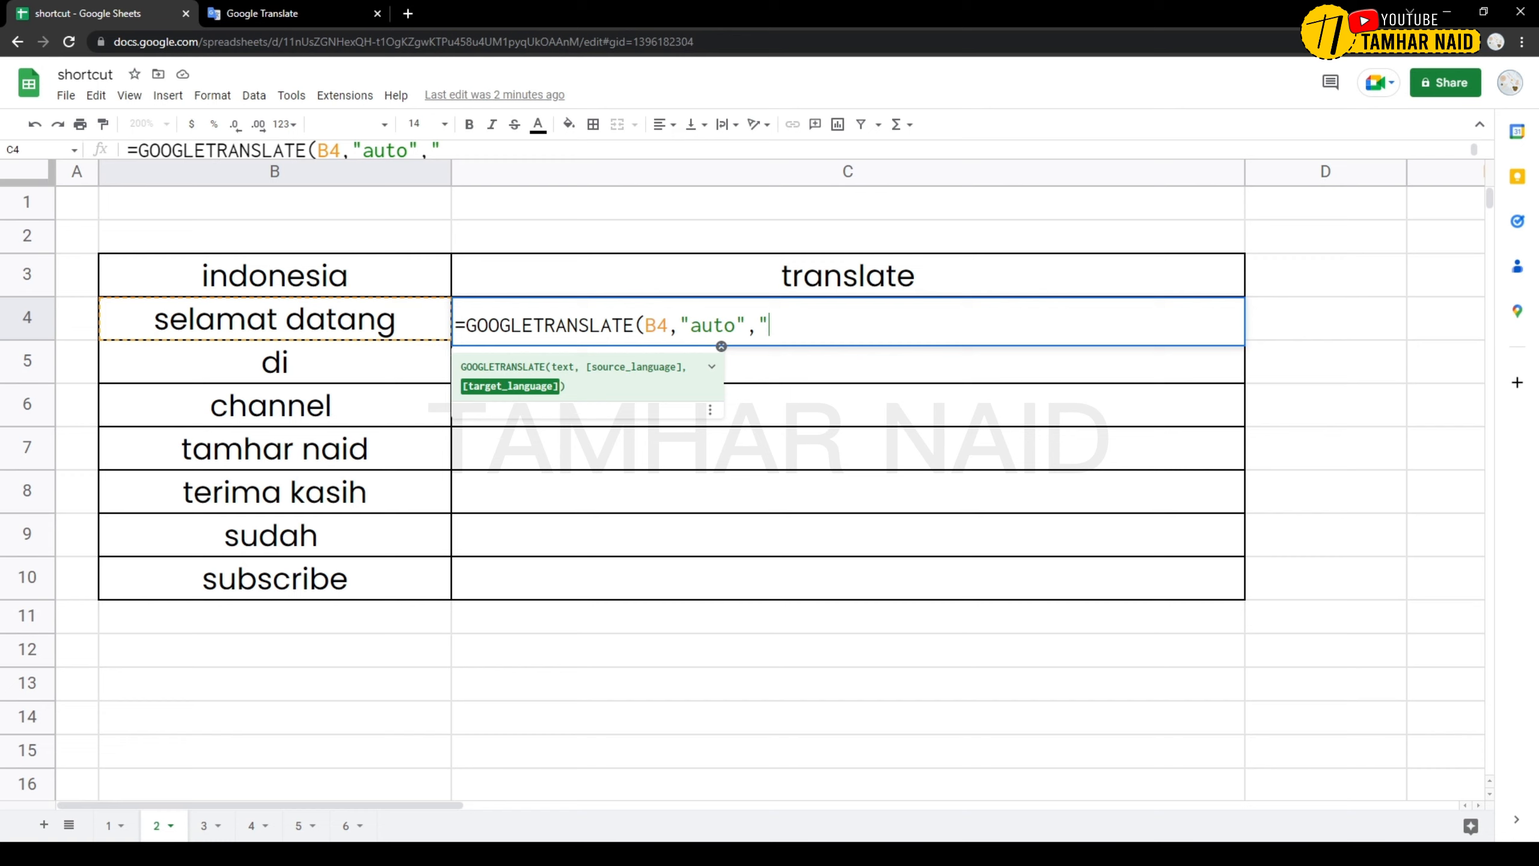
text(en")
text())
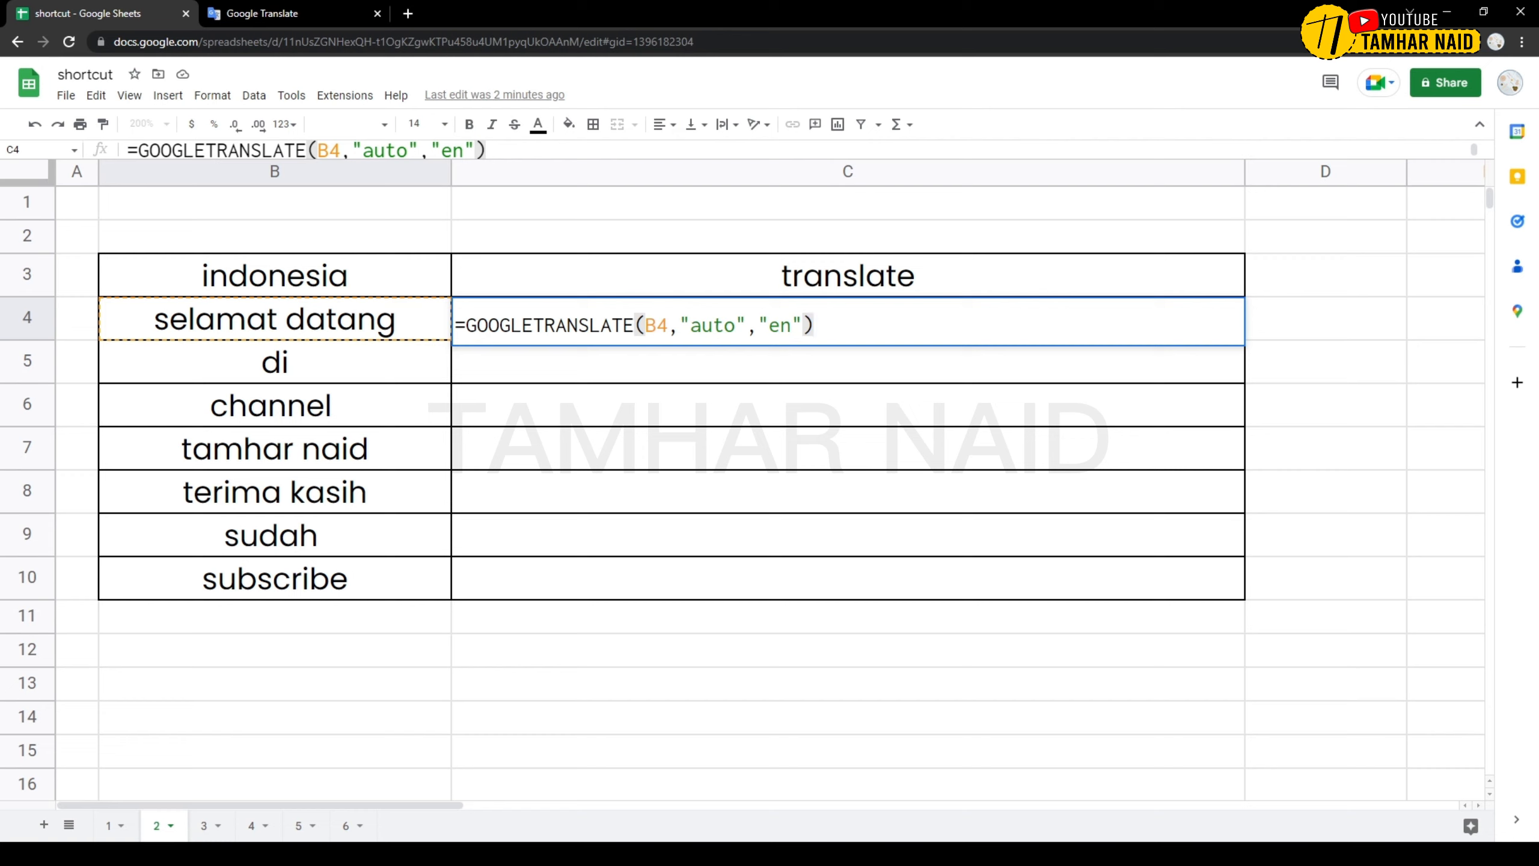
key(Return)
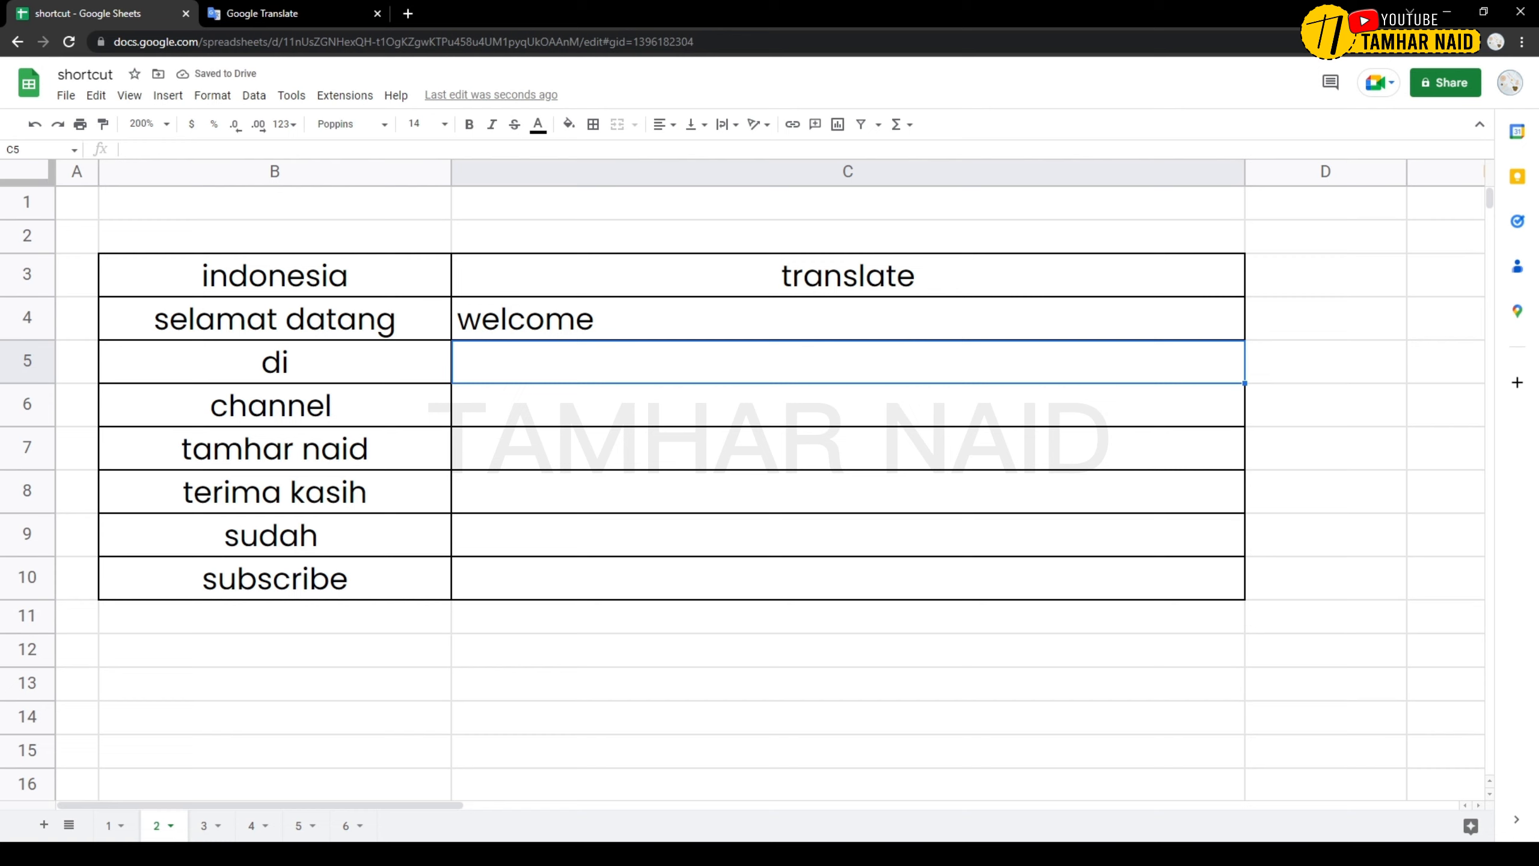
Fill the translation formula from C4 down through C10.
click(847, 318)
drag(1244, 340, 1242, 588)
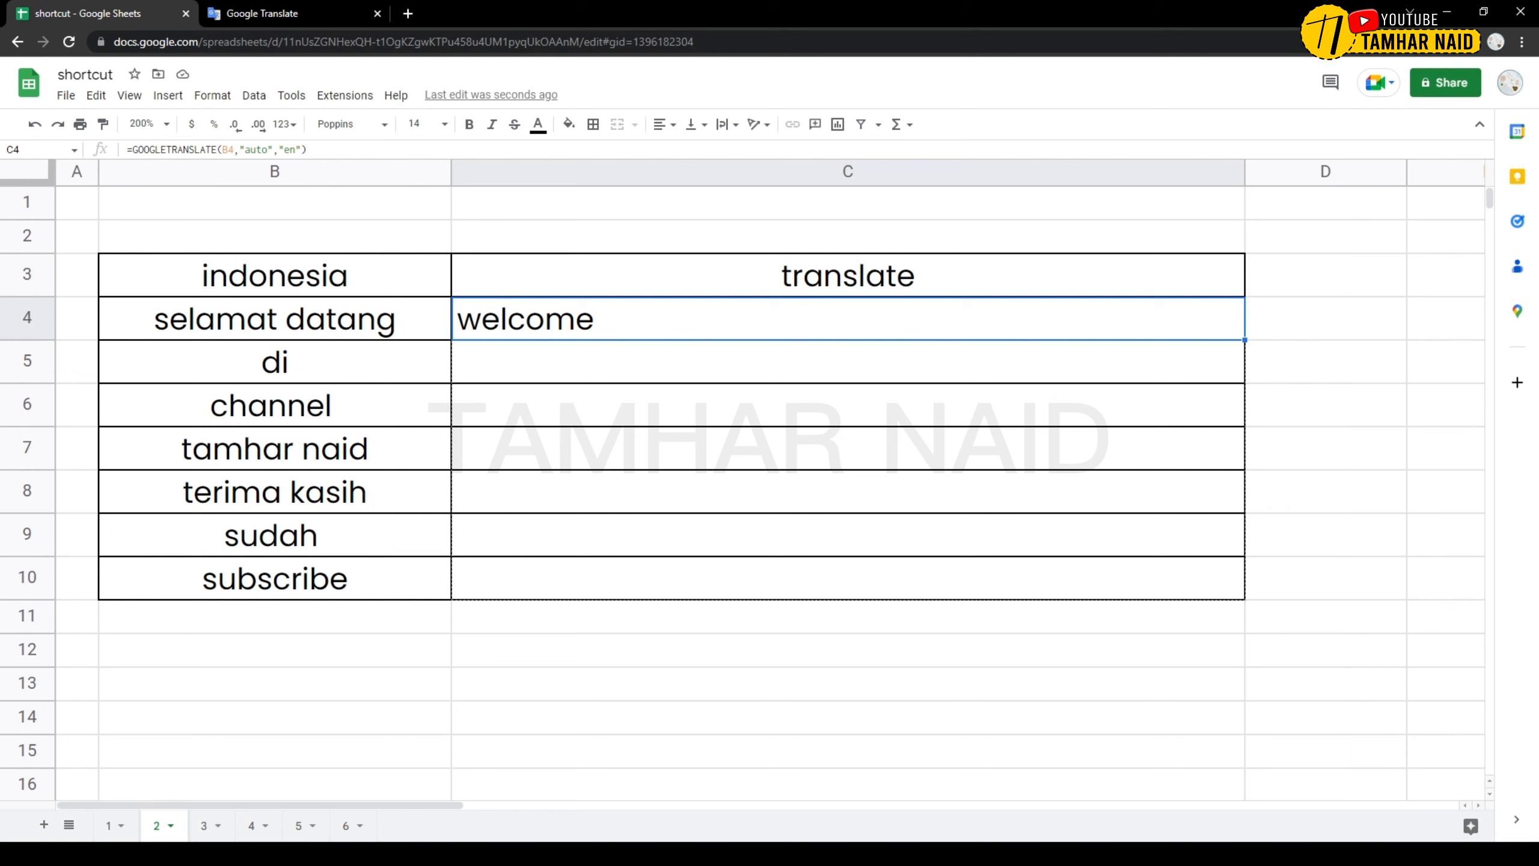
drag(1241, 588, 1242, 587)
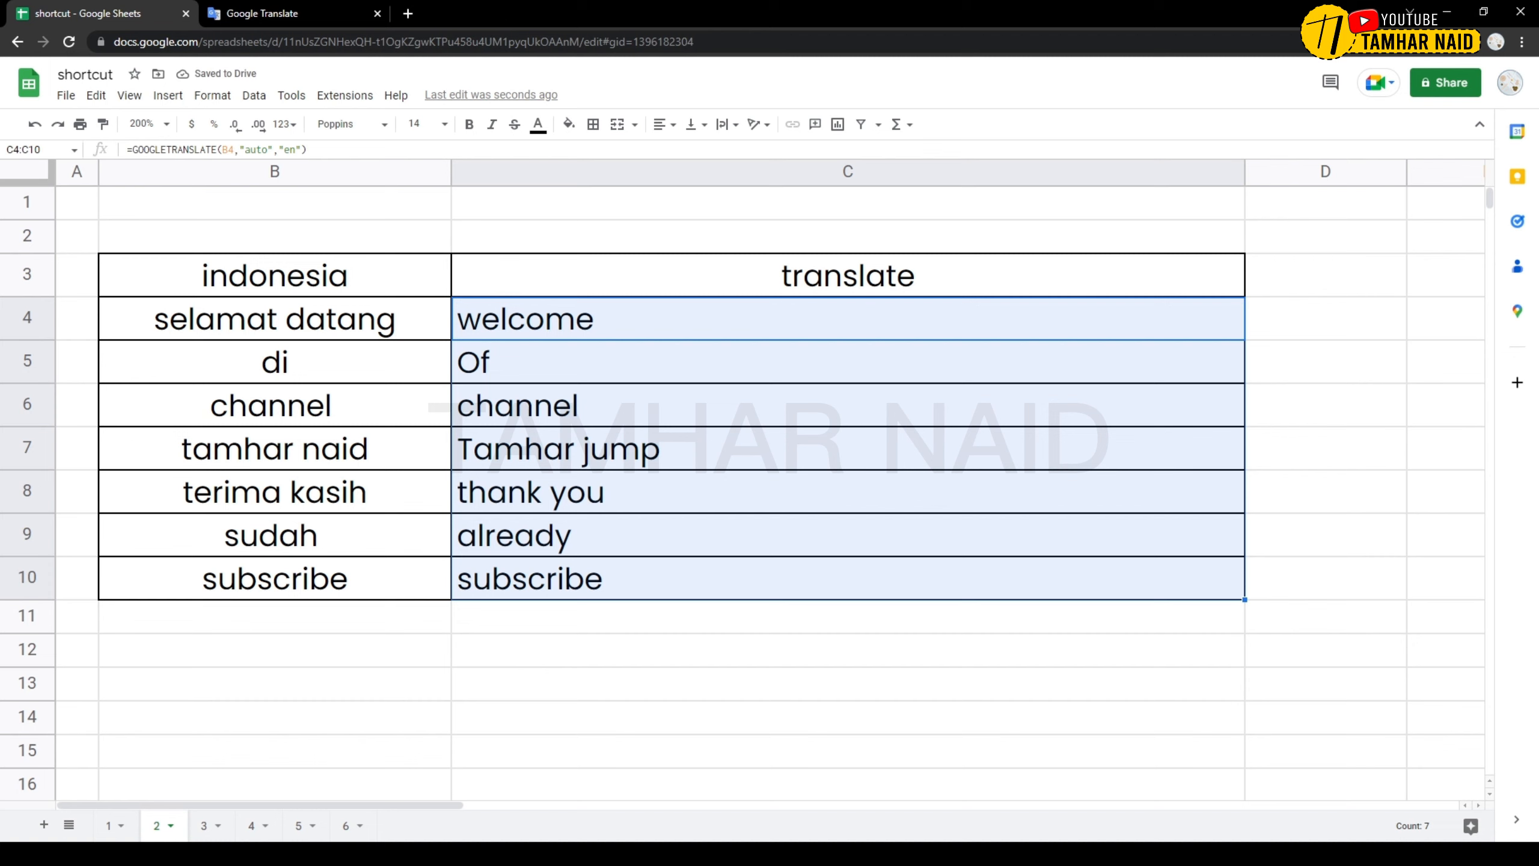
Set the target language of the translation formula in C7 to "ar".
double_click(847, 448)
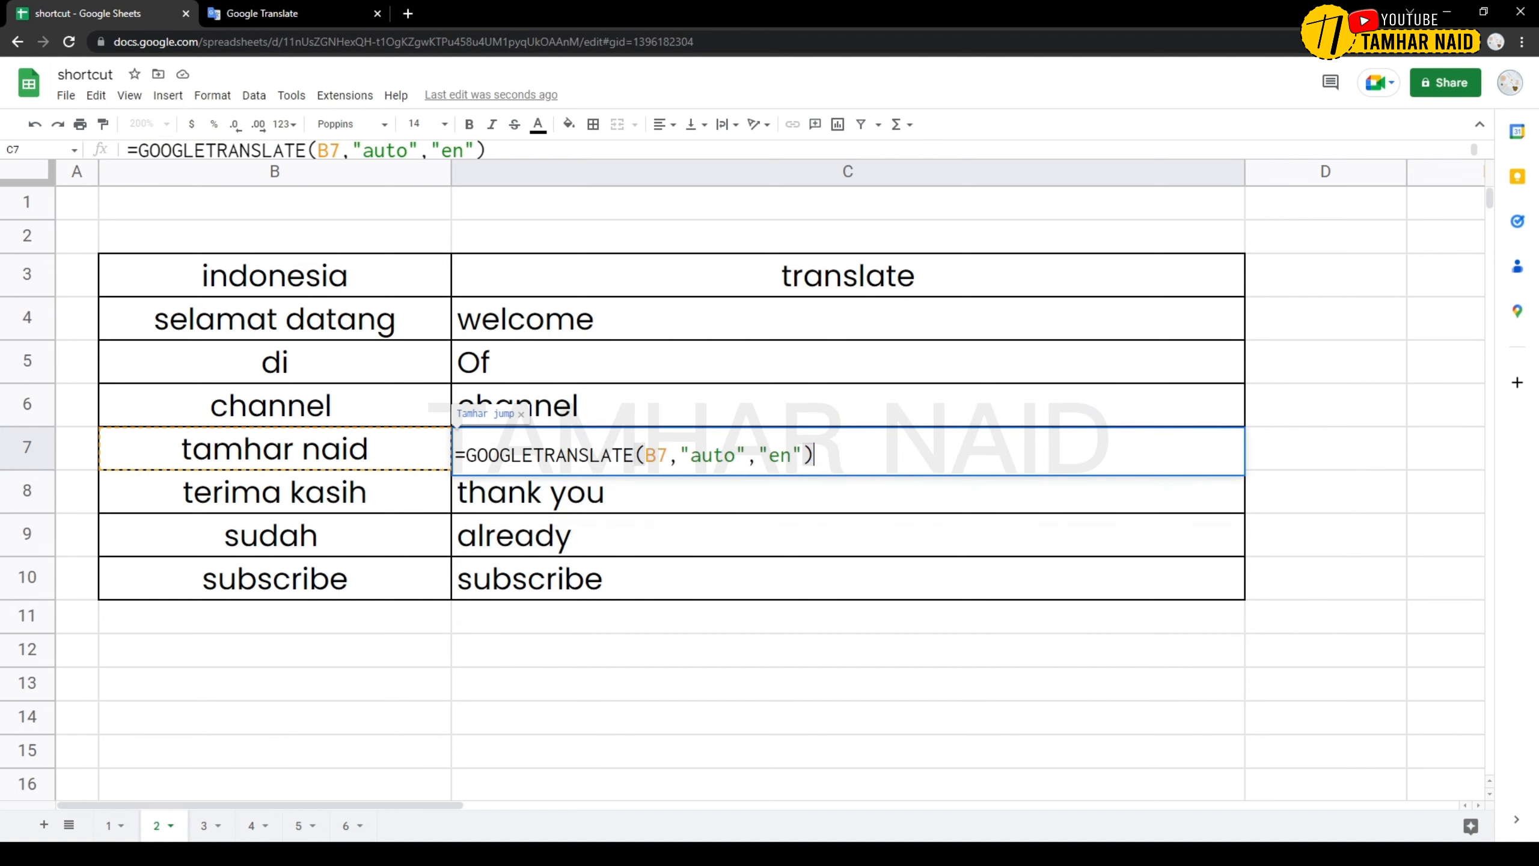
click(1325, 492)
click(847, 534)
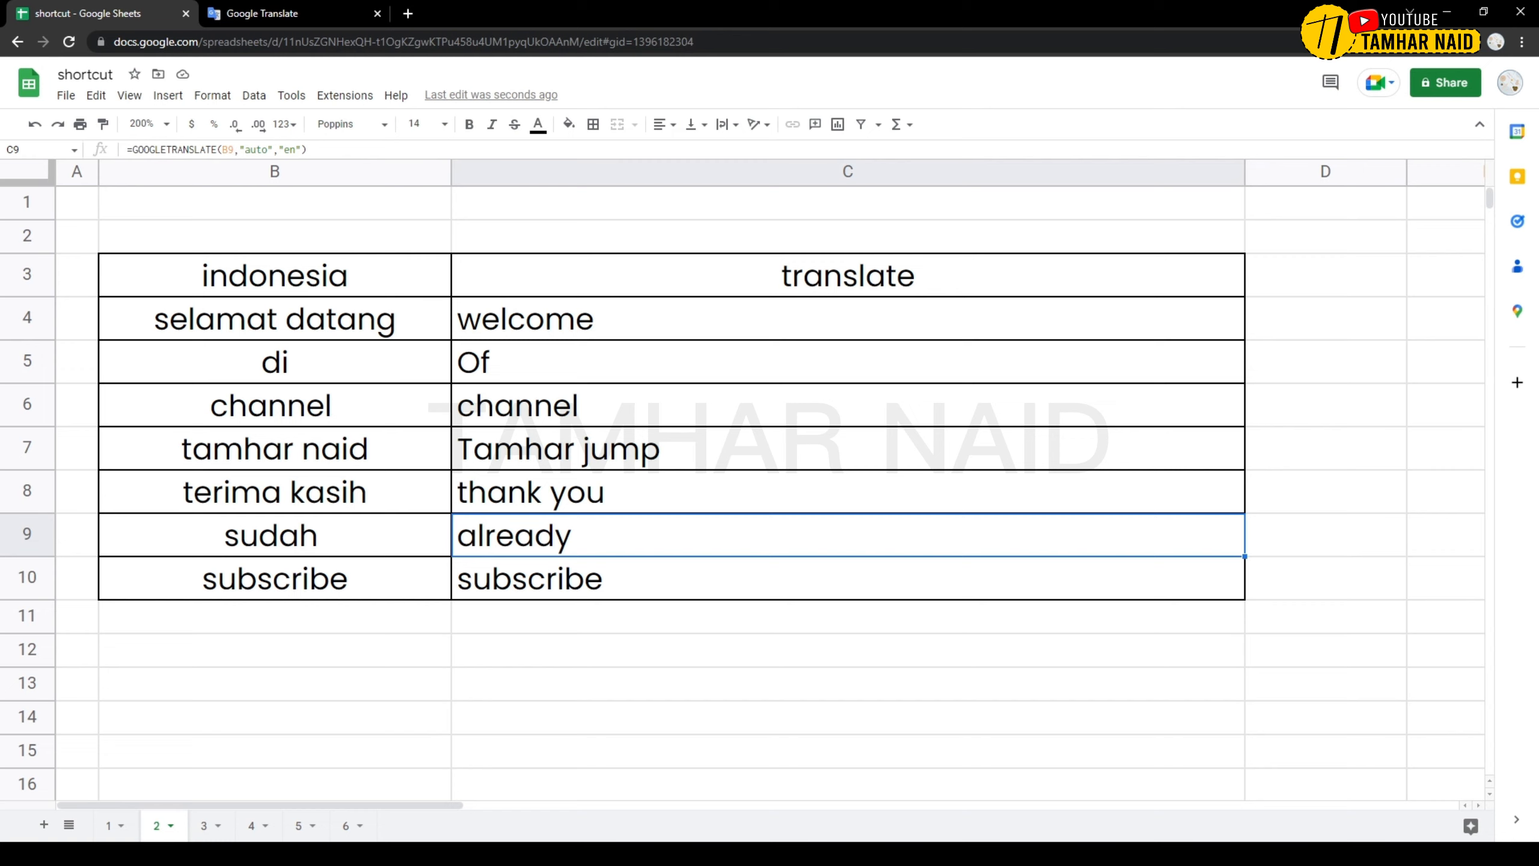
click(846, 448)
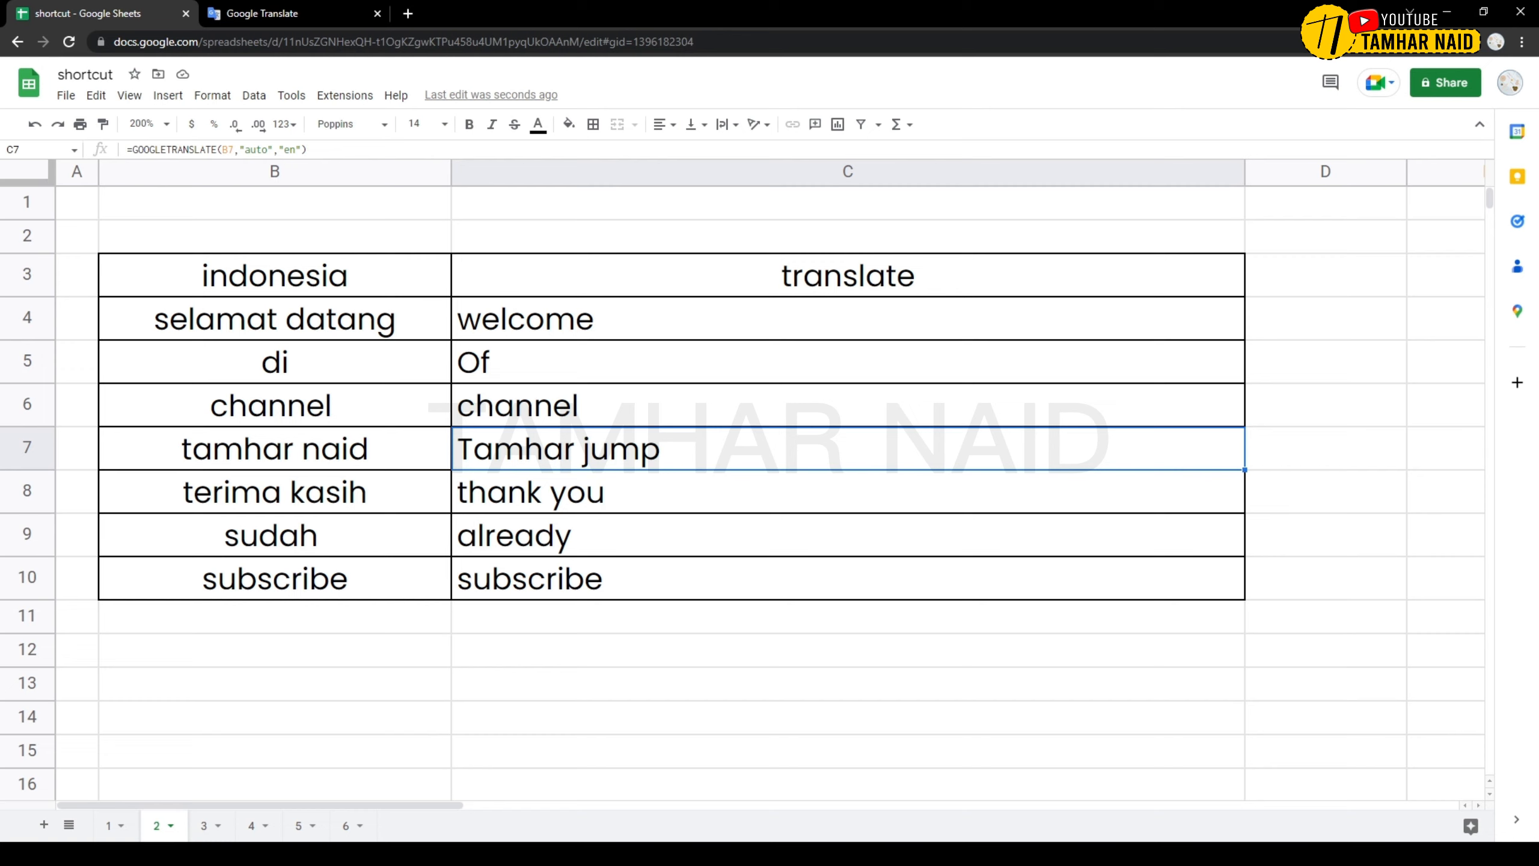
click(847, 616)
click(847, 449)
double_click(847, 448)
click(791, 454)
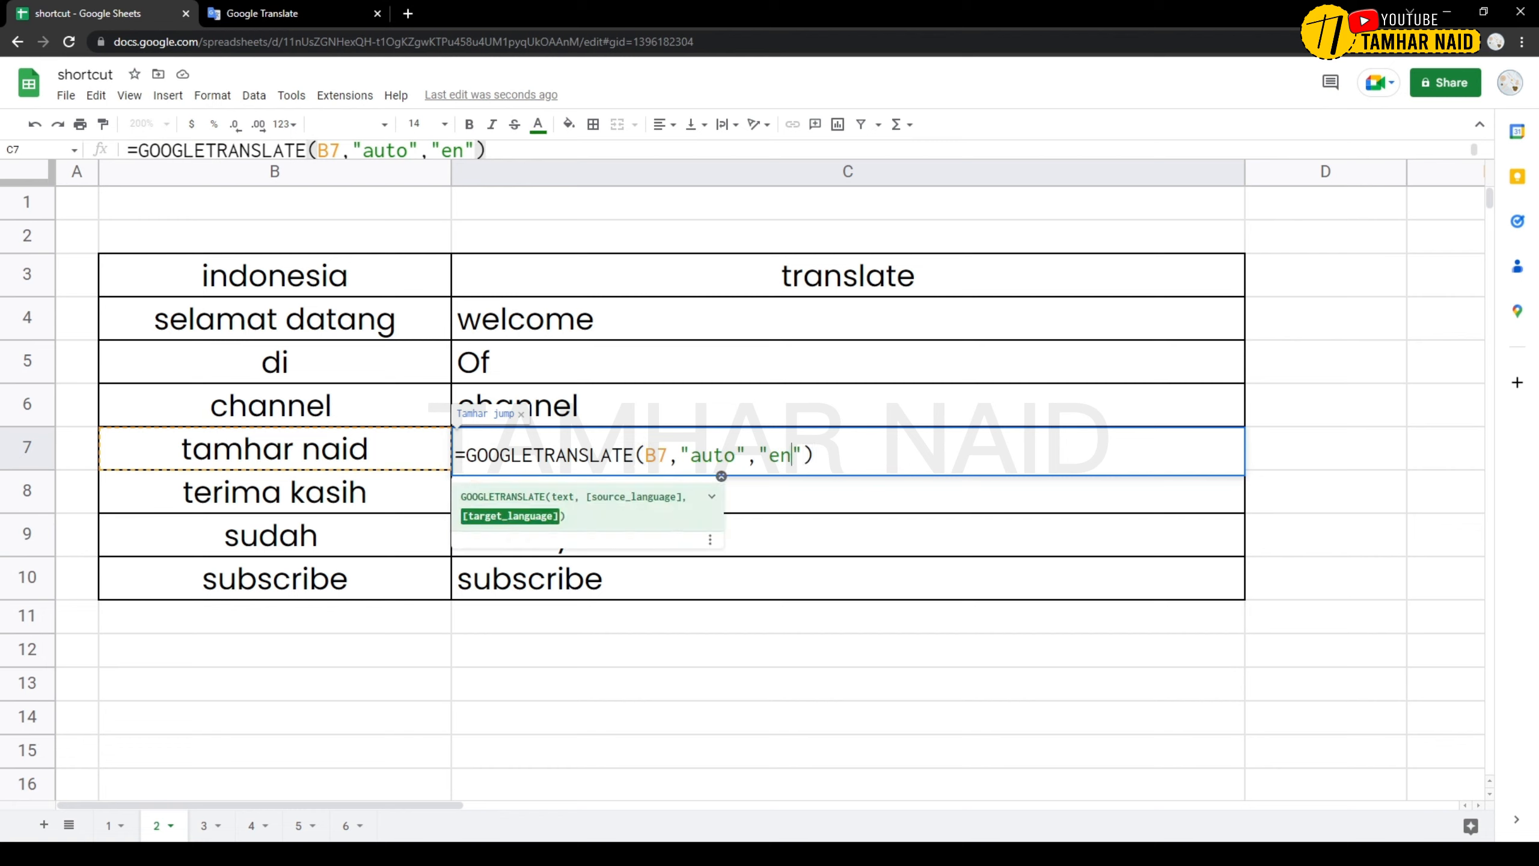
key(BackSpace)
key(BackSpace)
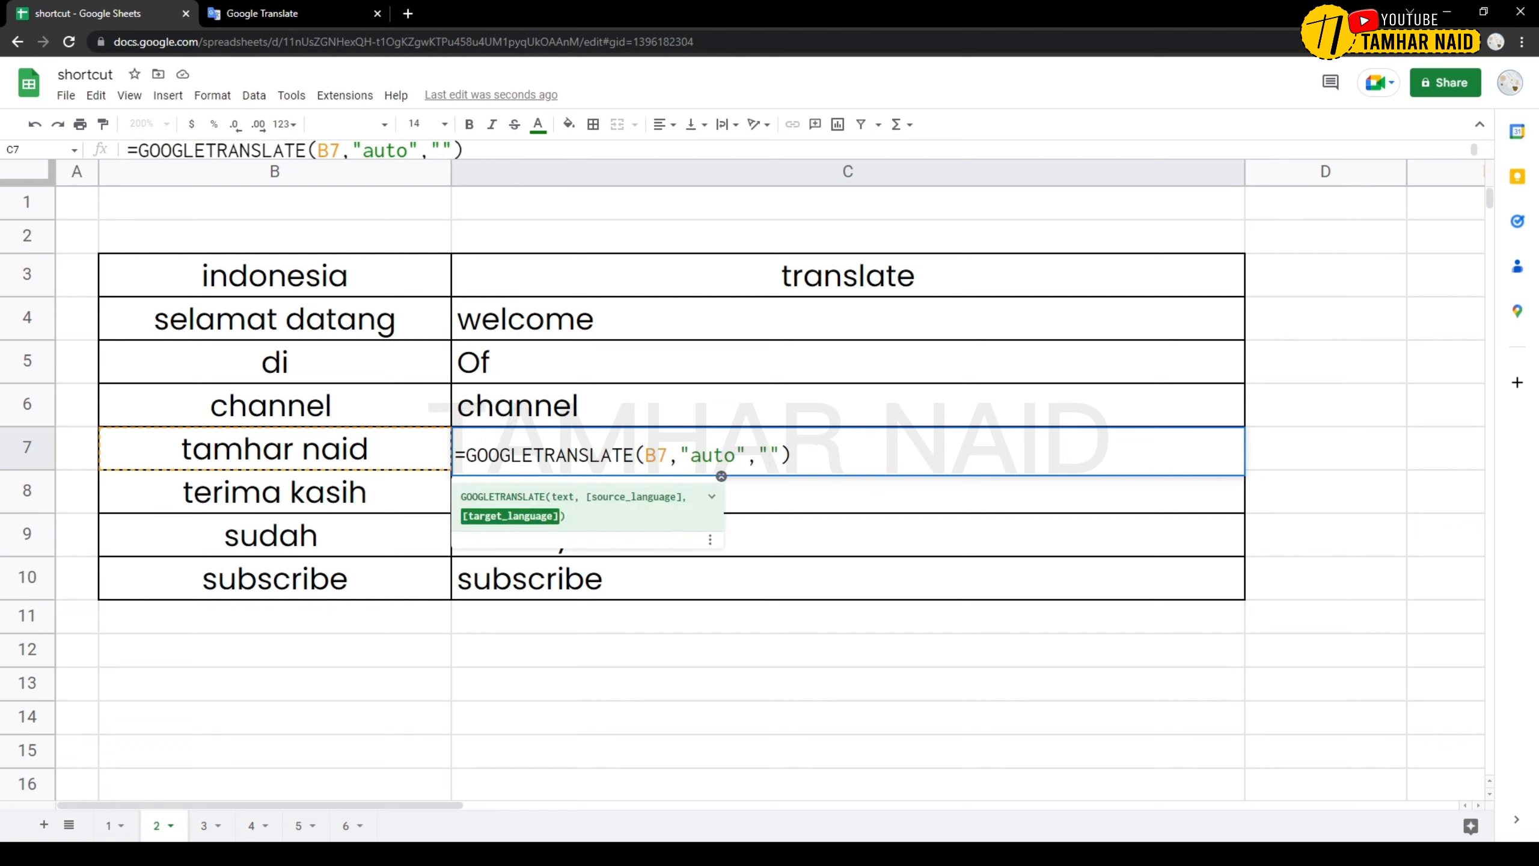
text(ar)
key(Return)
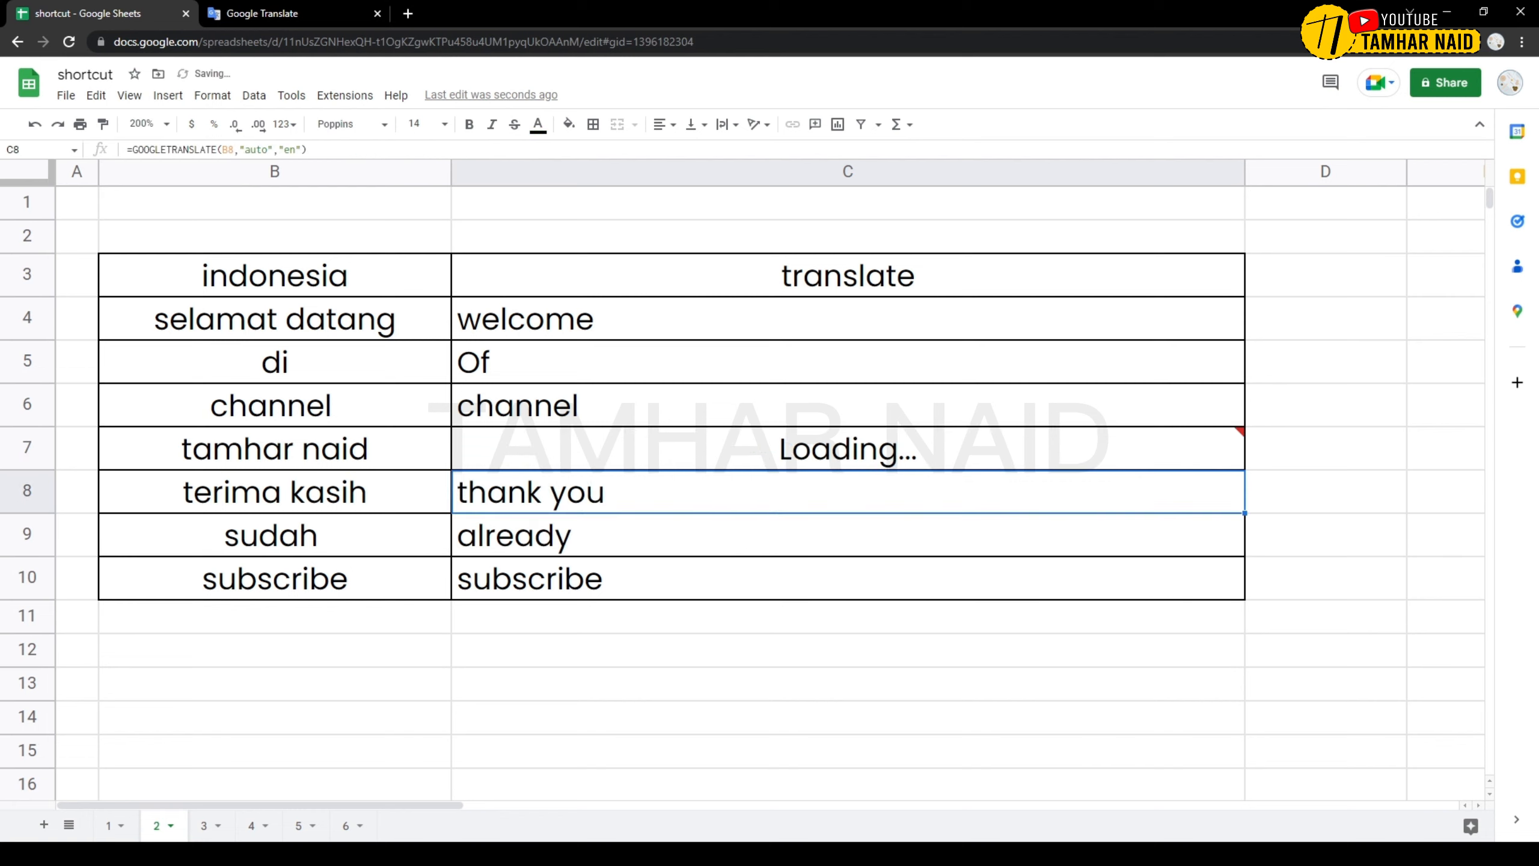
Clear the target language code "en" from the translation formula in C9, beside "sudah".
click(848, 318)
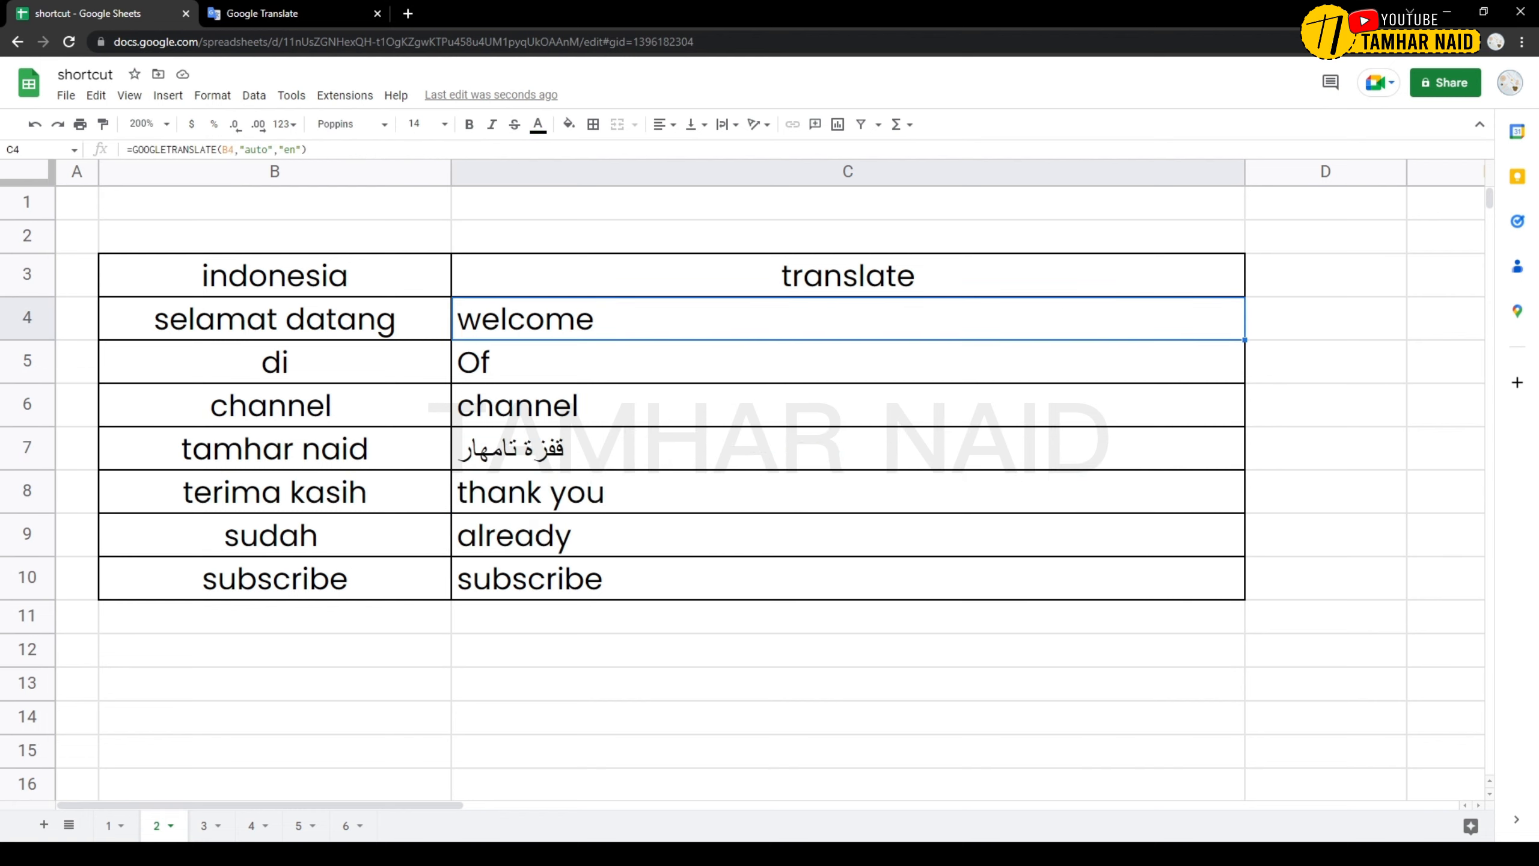
click(847, 535)
key(F2)
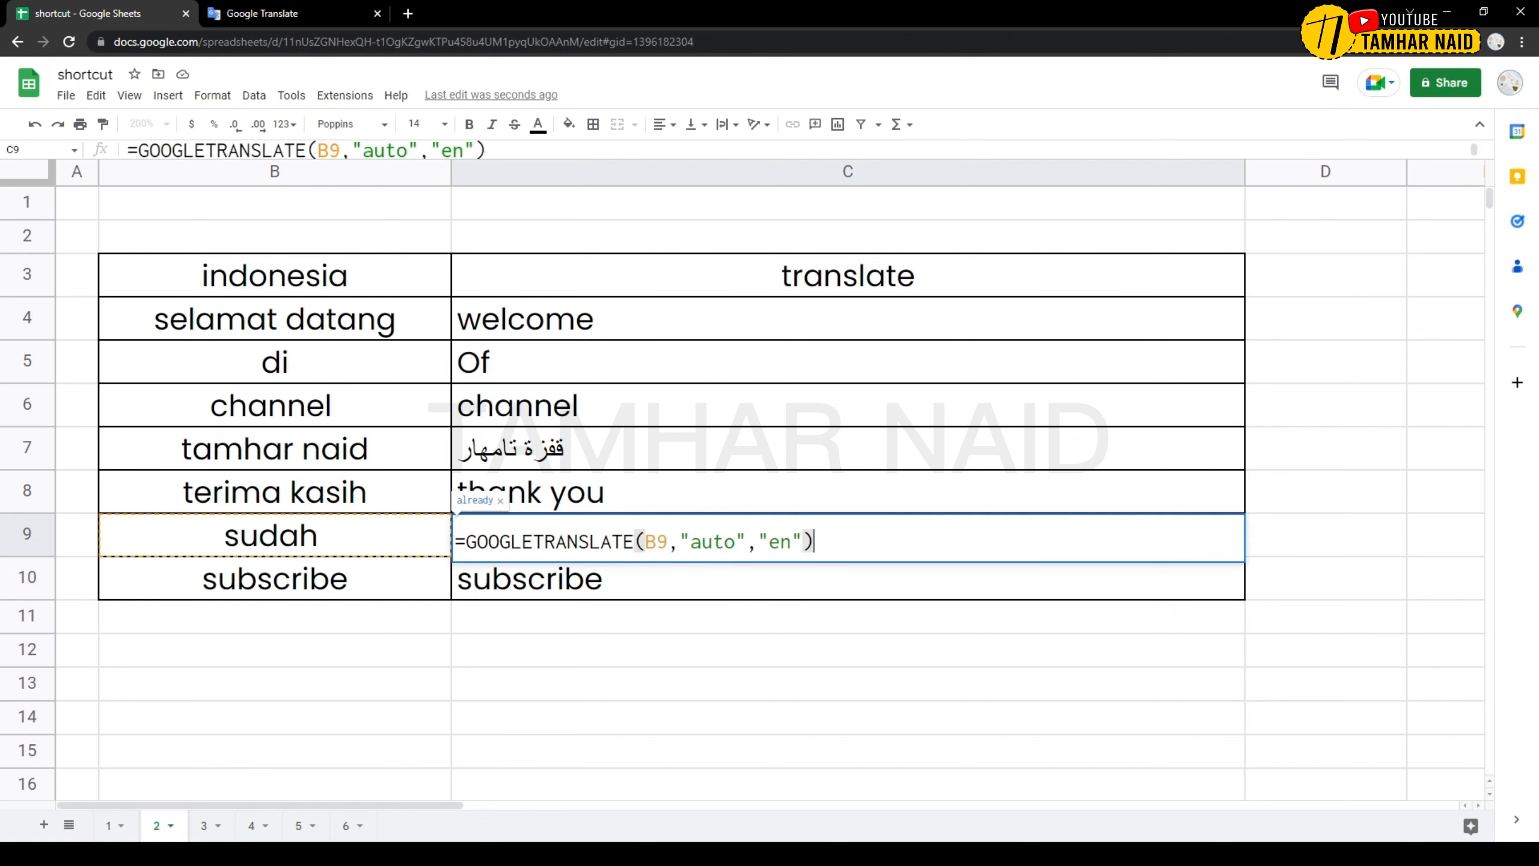
key(Left)
key(Left)
key(BackSpace)
key(BackSpace)
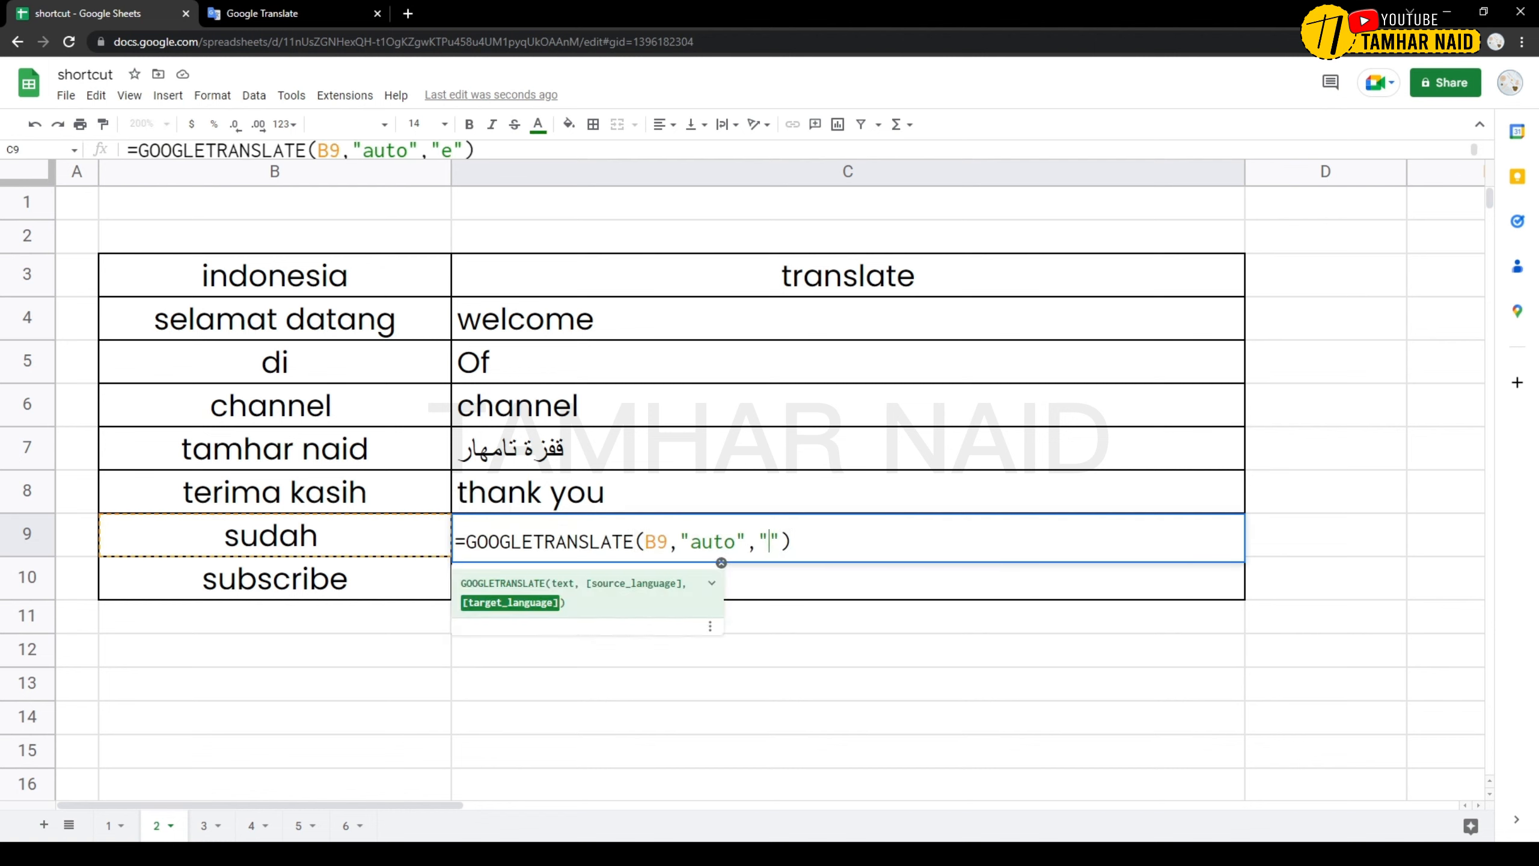
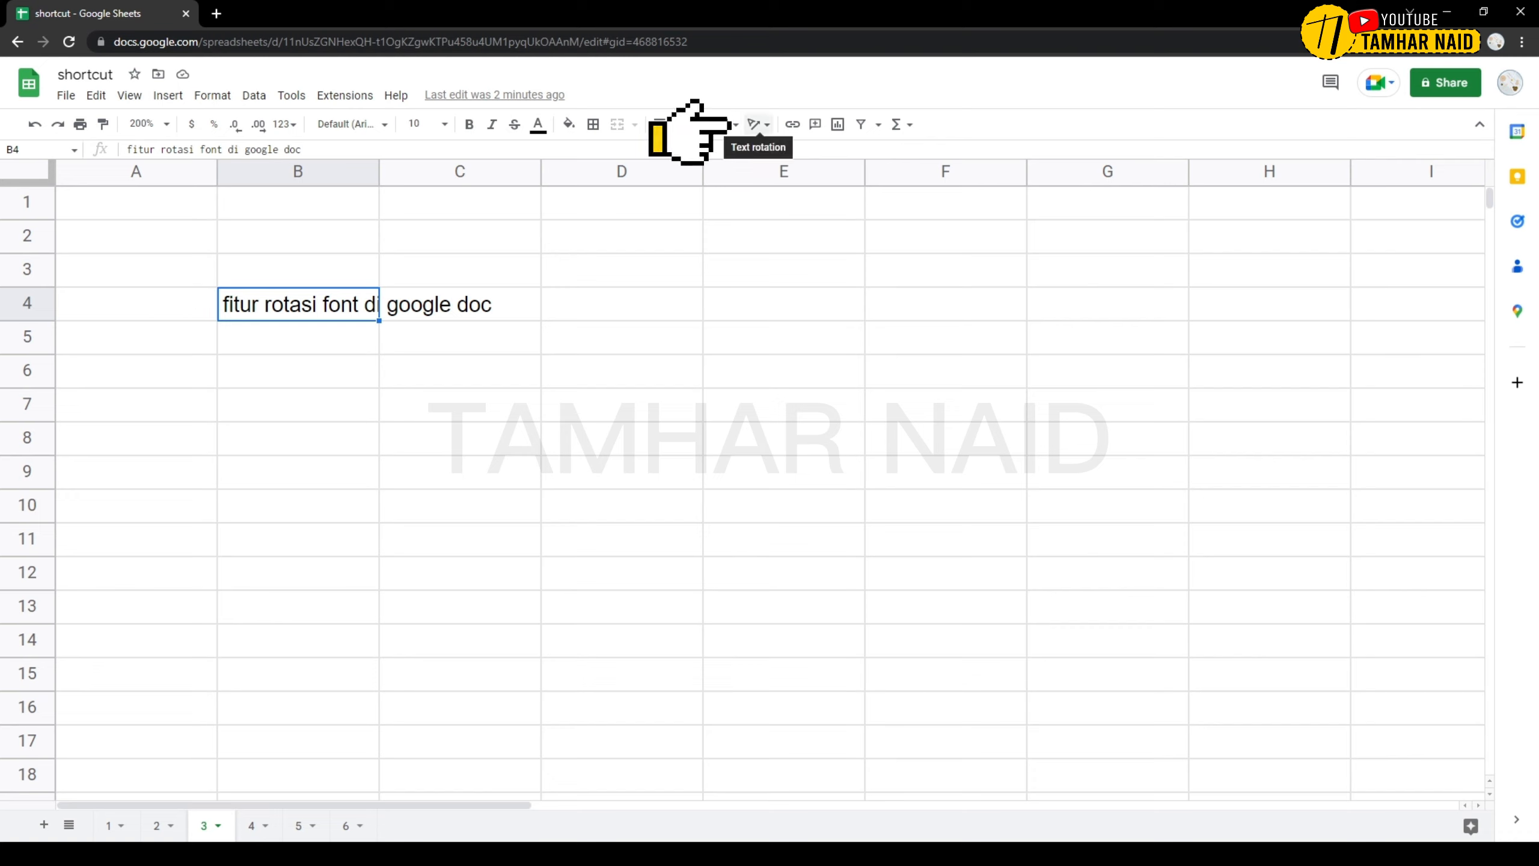
Try the rotation presets on the text in B4: tilt up, tilt down, stack vertically, rotate up and rotate down.
click(757, 124)
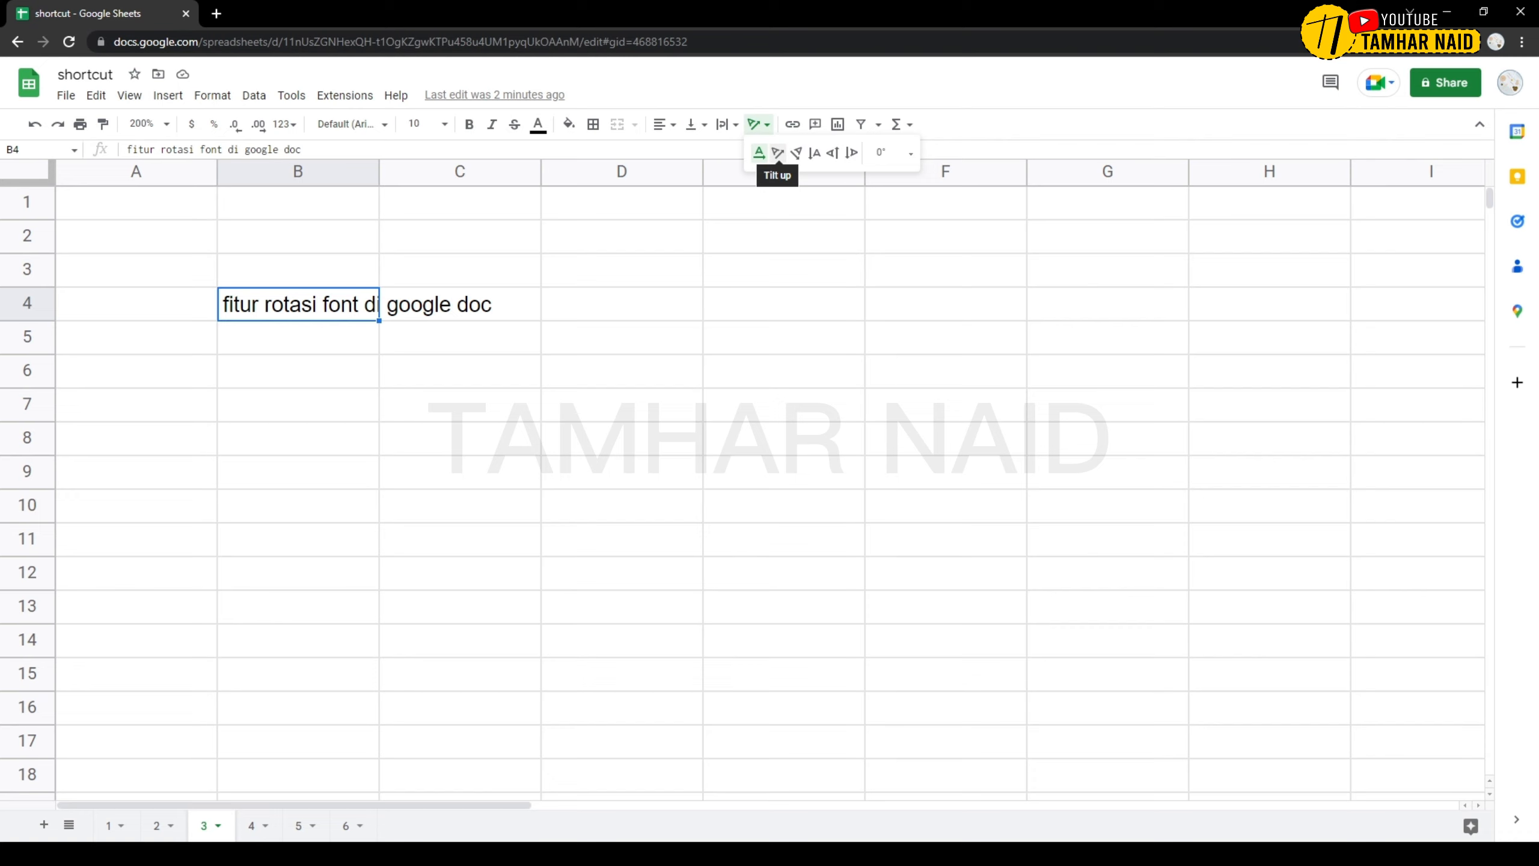
click(777, 152)
click(757, 124)
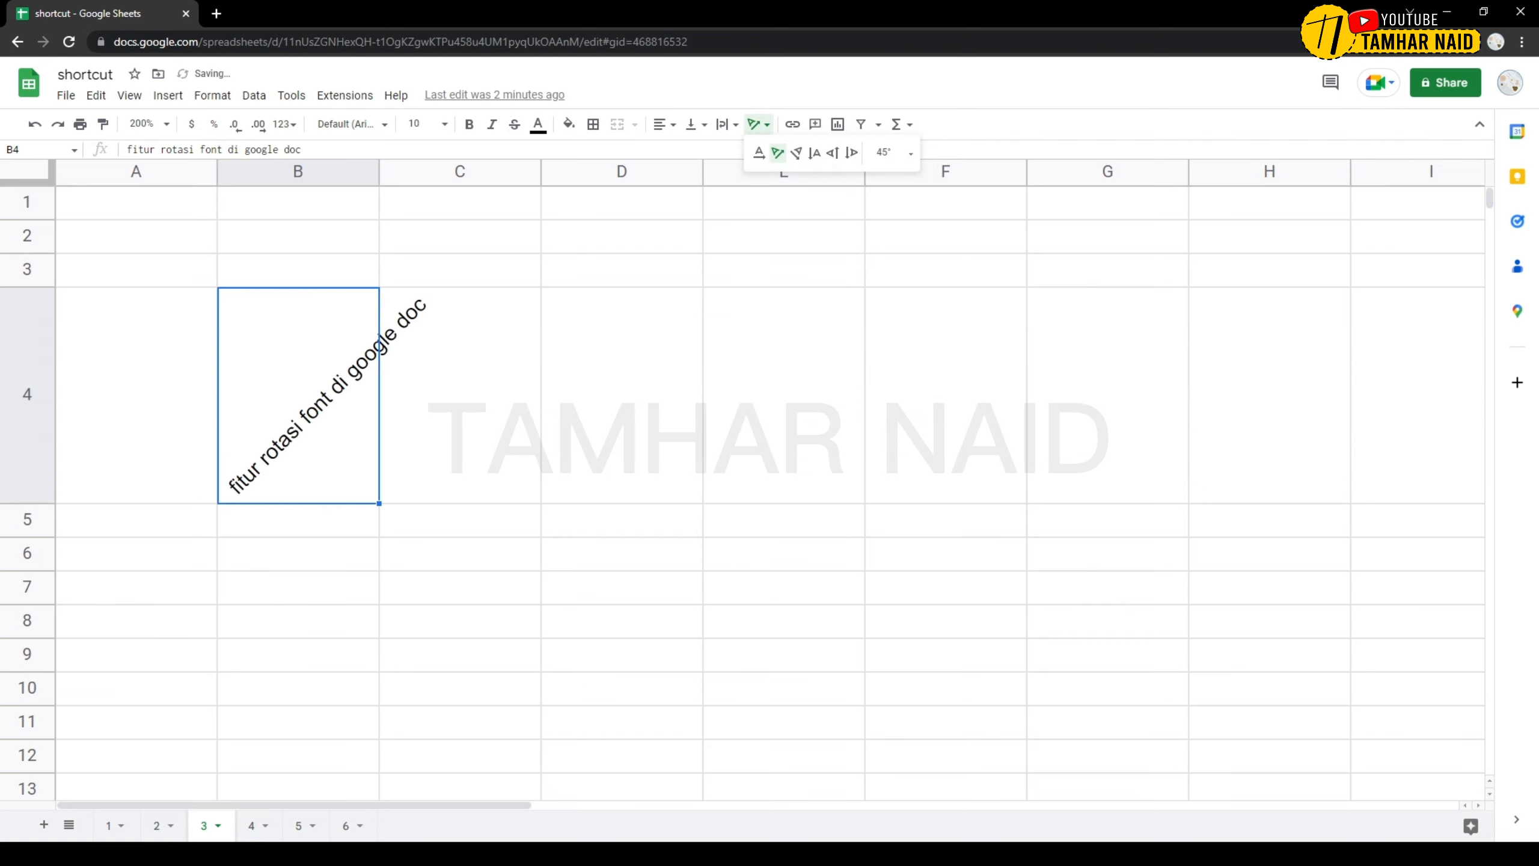
click(796, 153)
click(757, 124)
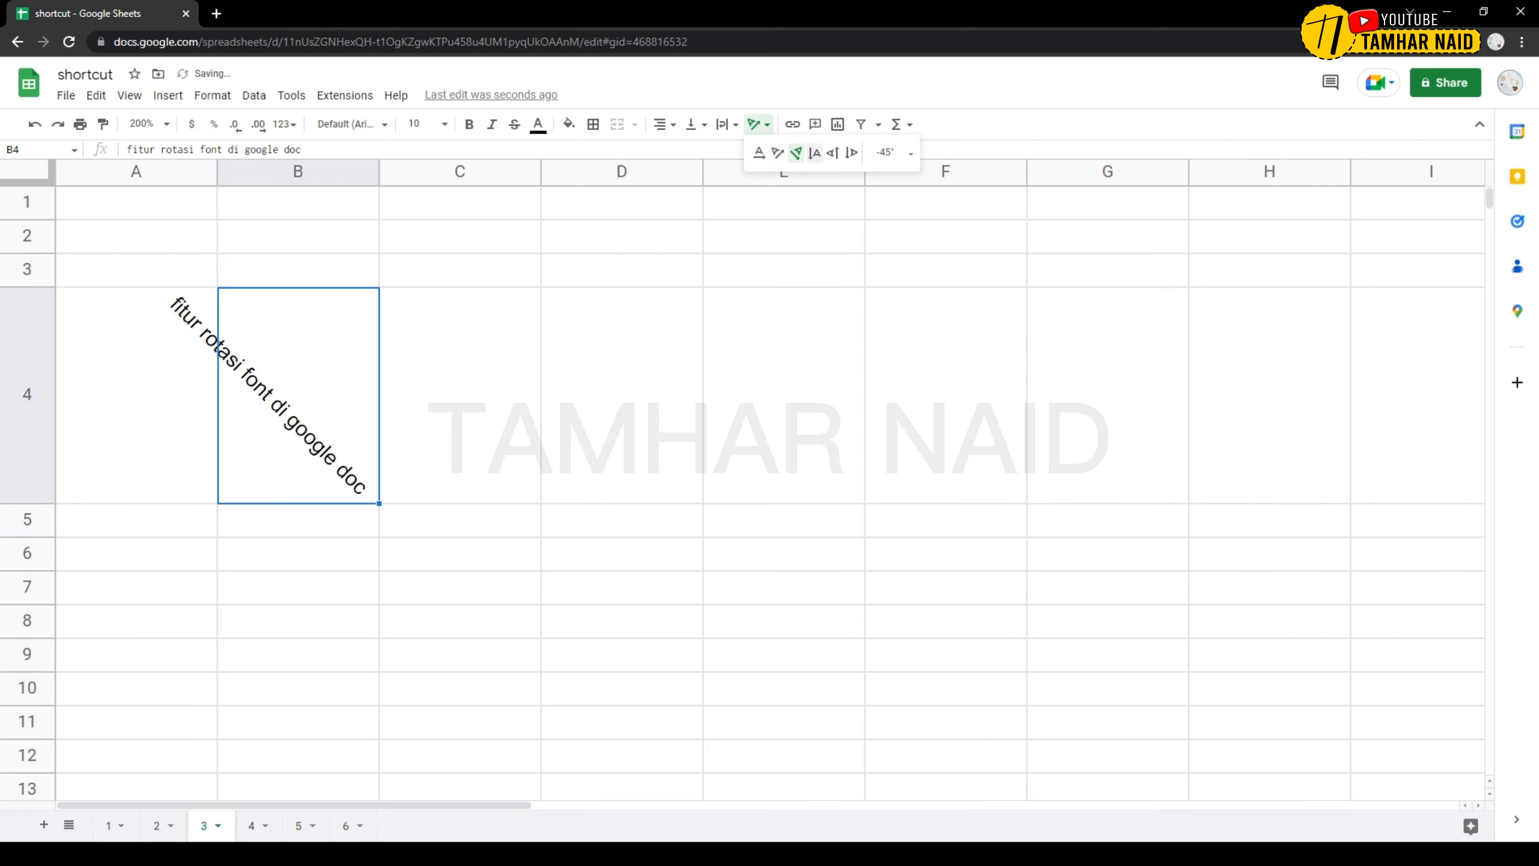
click(815, 153)
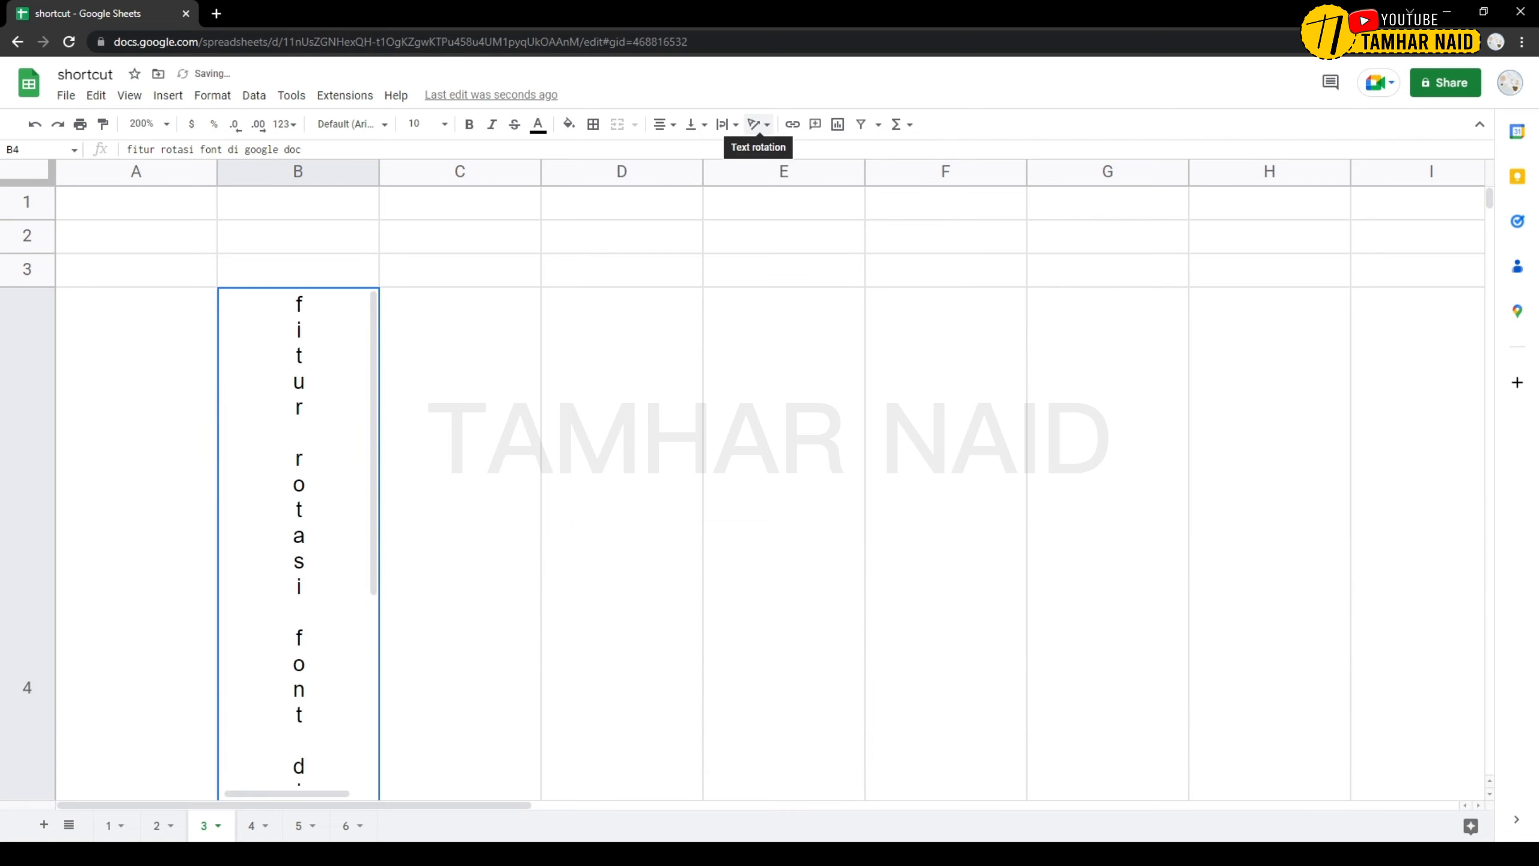
click(758, 125)
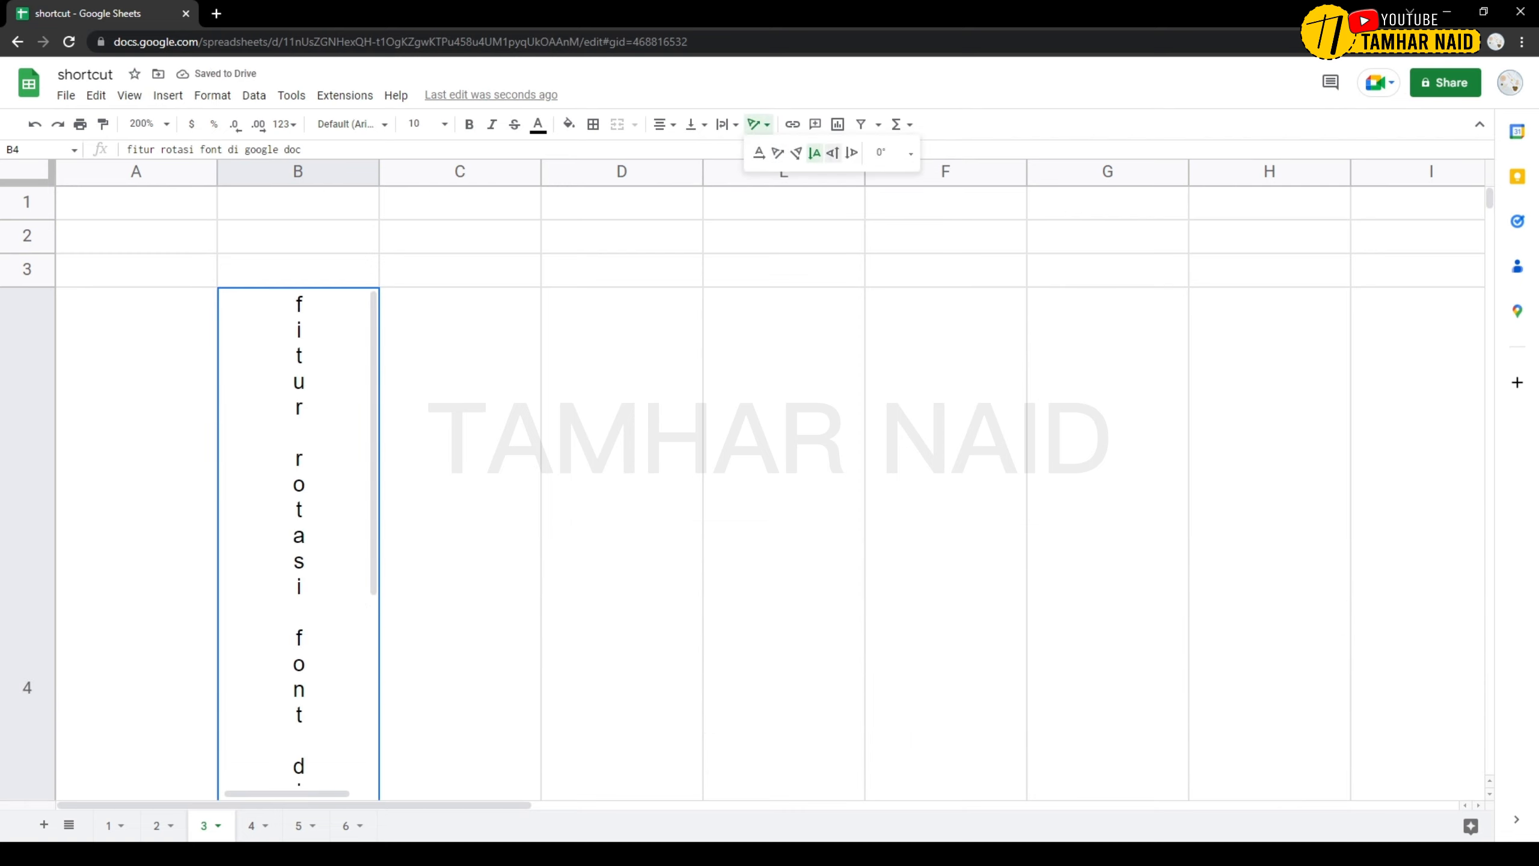
click(833, 153)
click(757, 124)
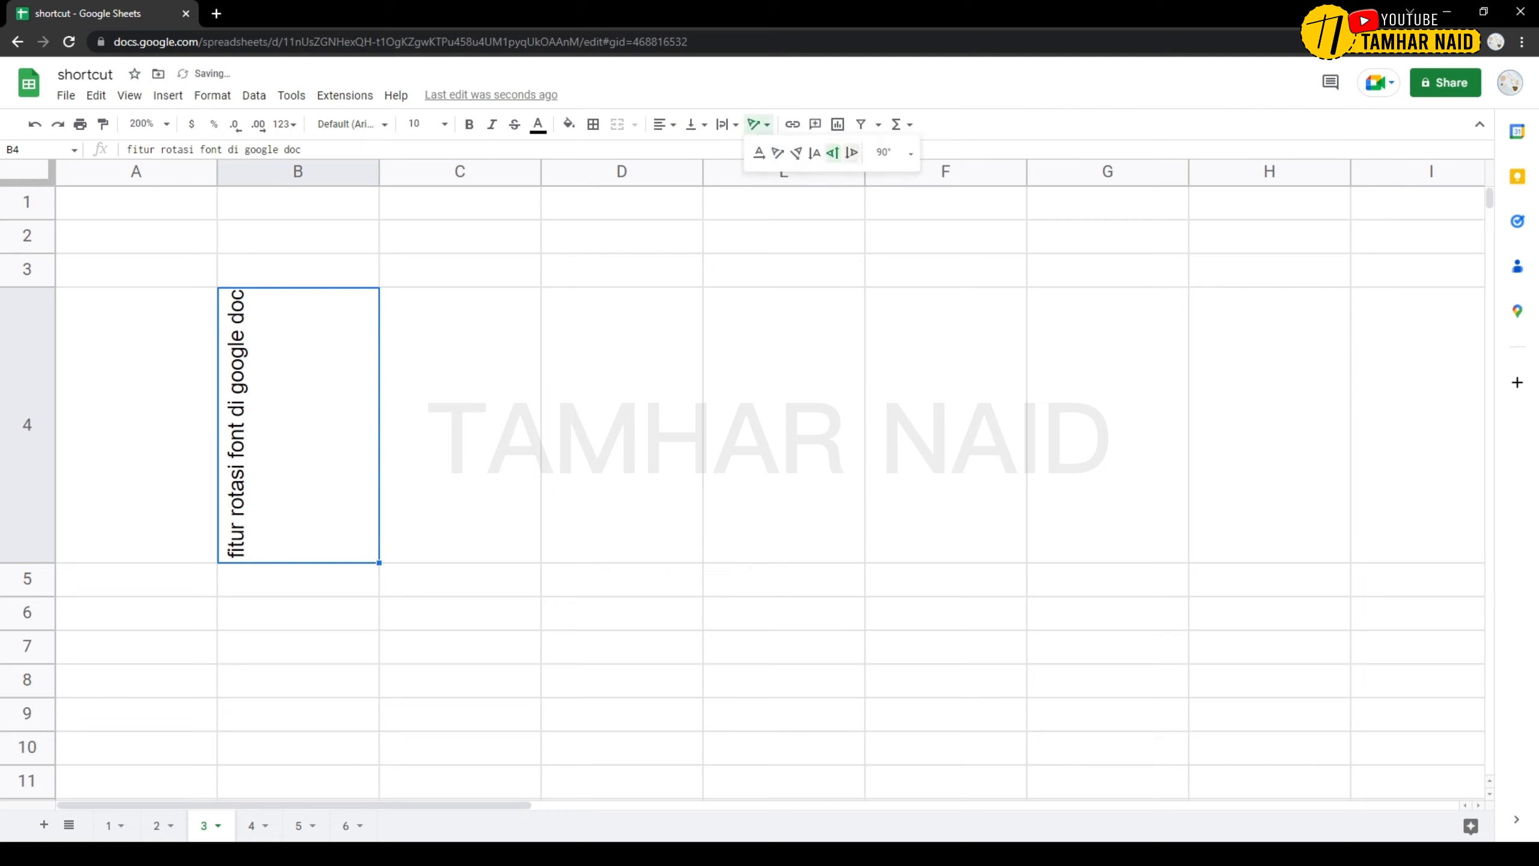
click(852, 153)
Set a custom text rotation angle of 77° for cell B4.
click(757, 124)
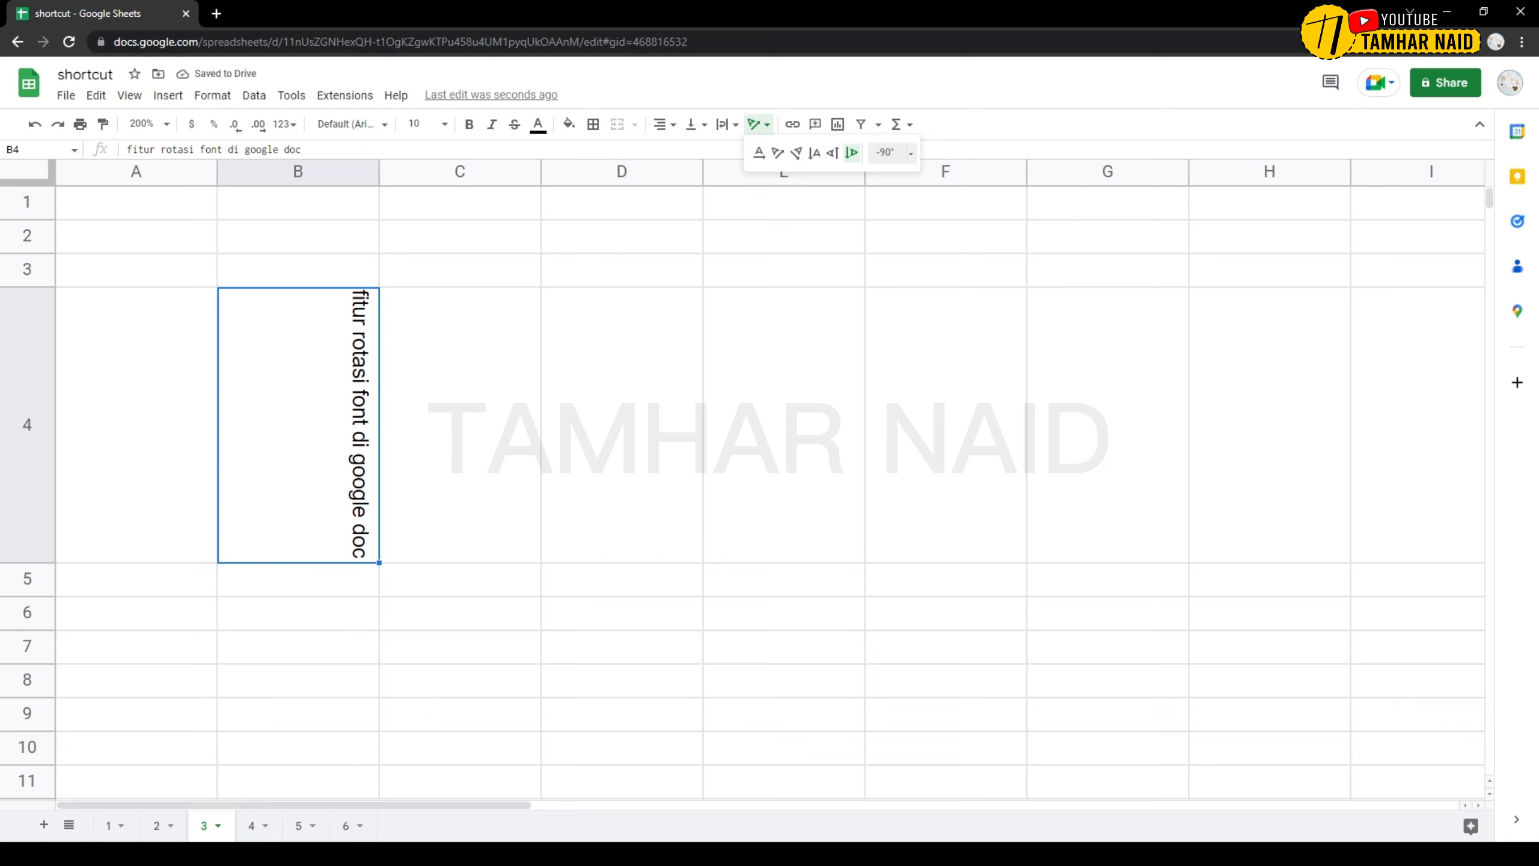
click(889, 152)
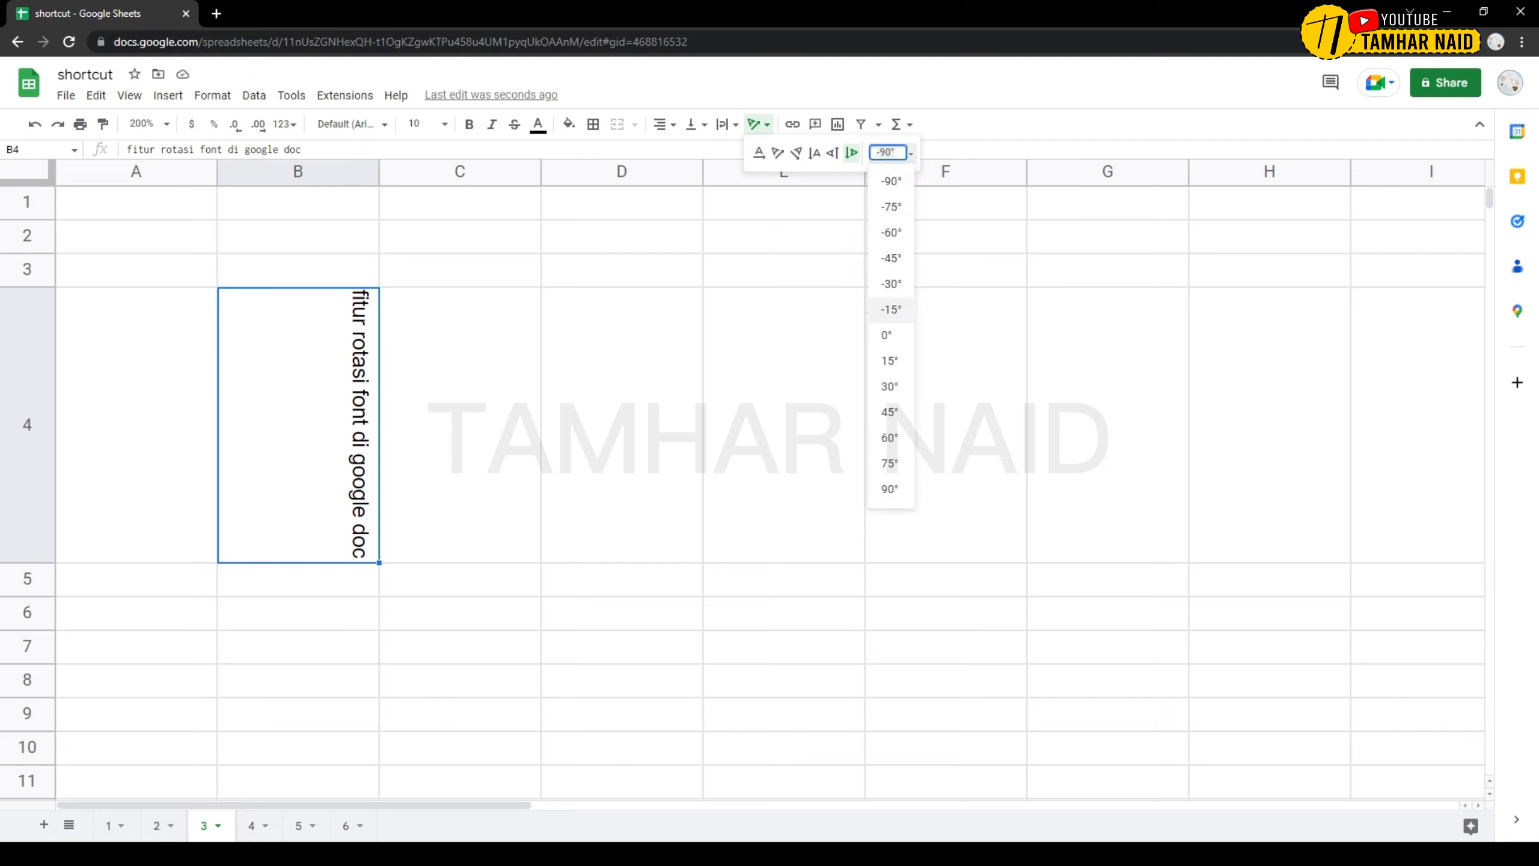
click(890, 360)
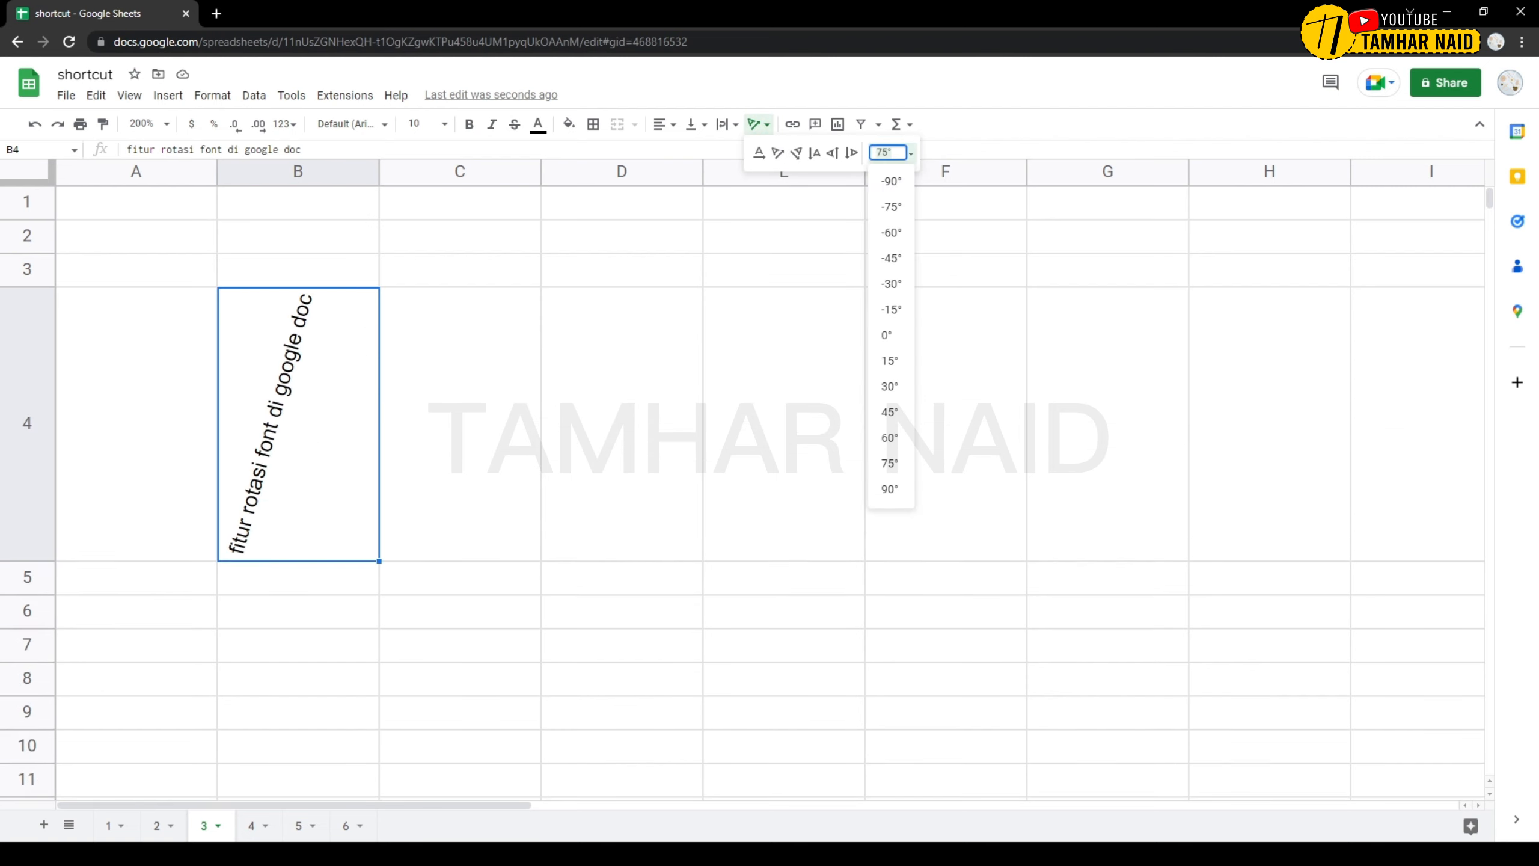
text(77)
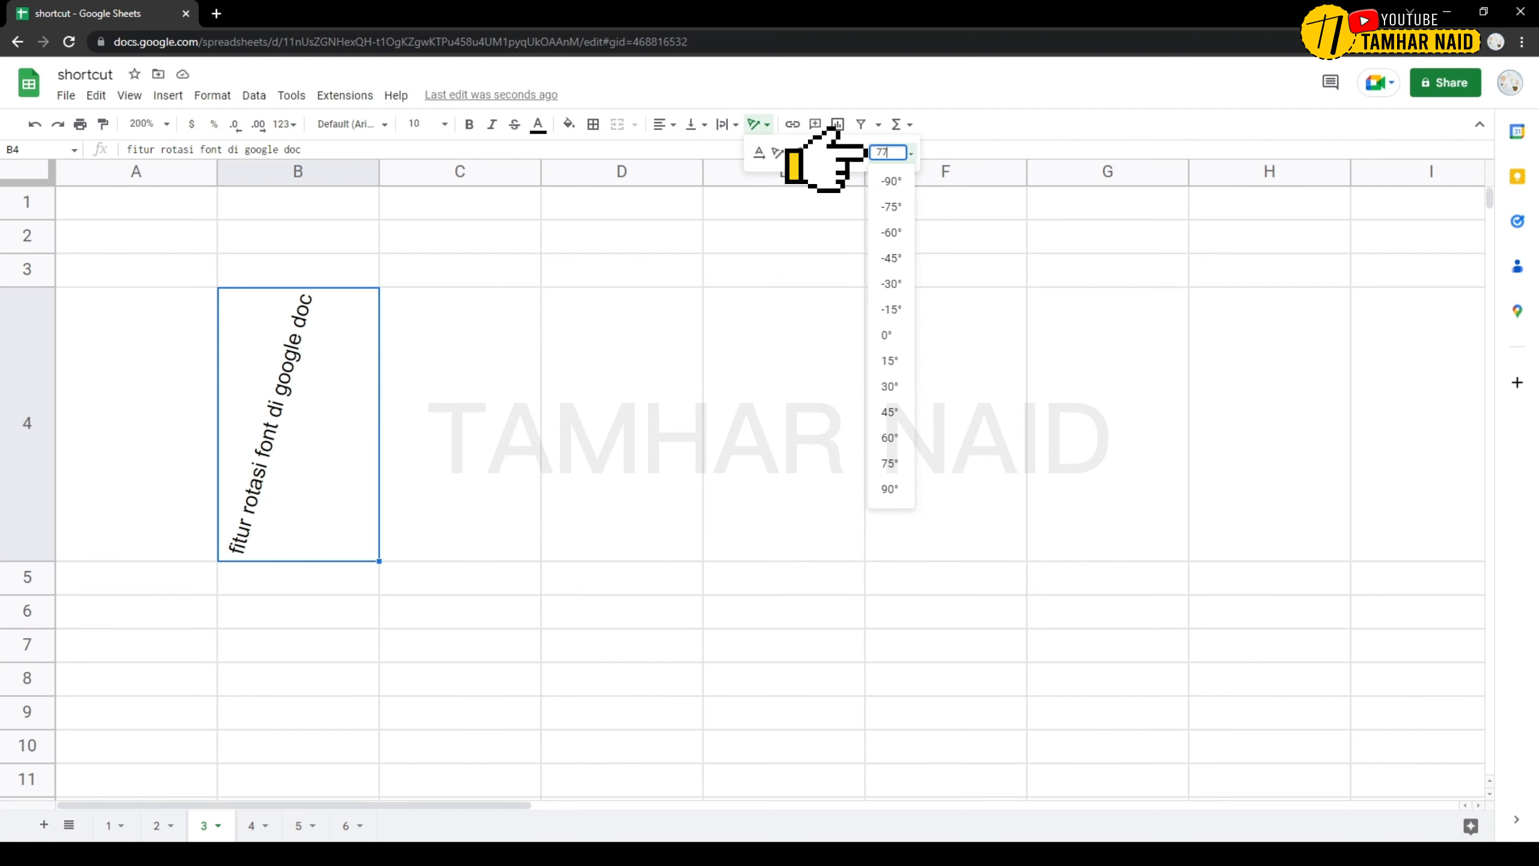
key(Return)
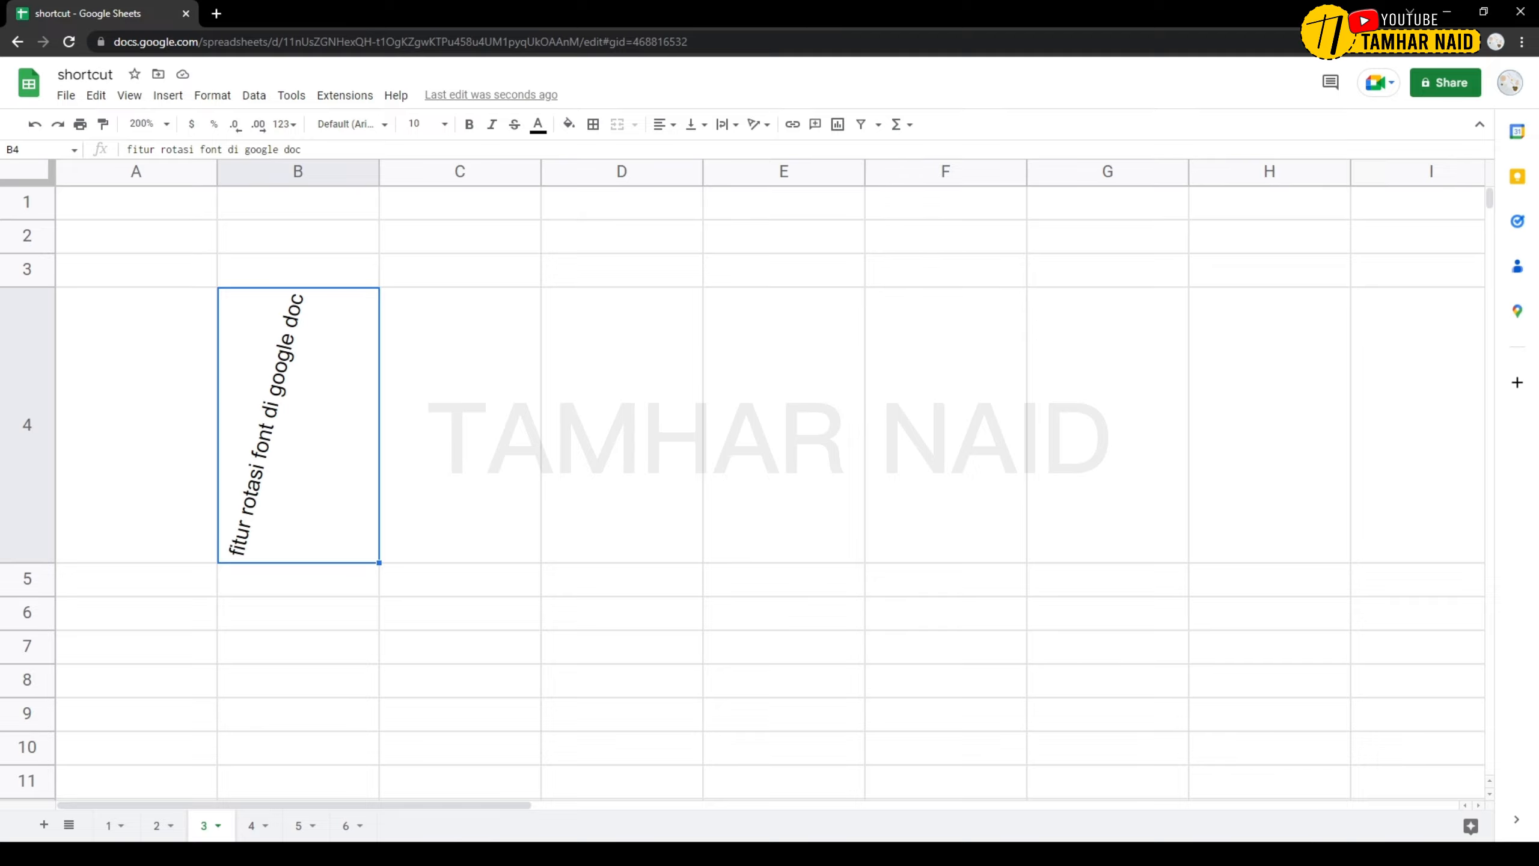
click(460, 425)
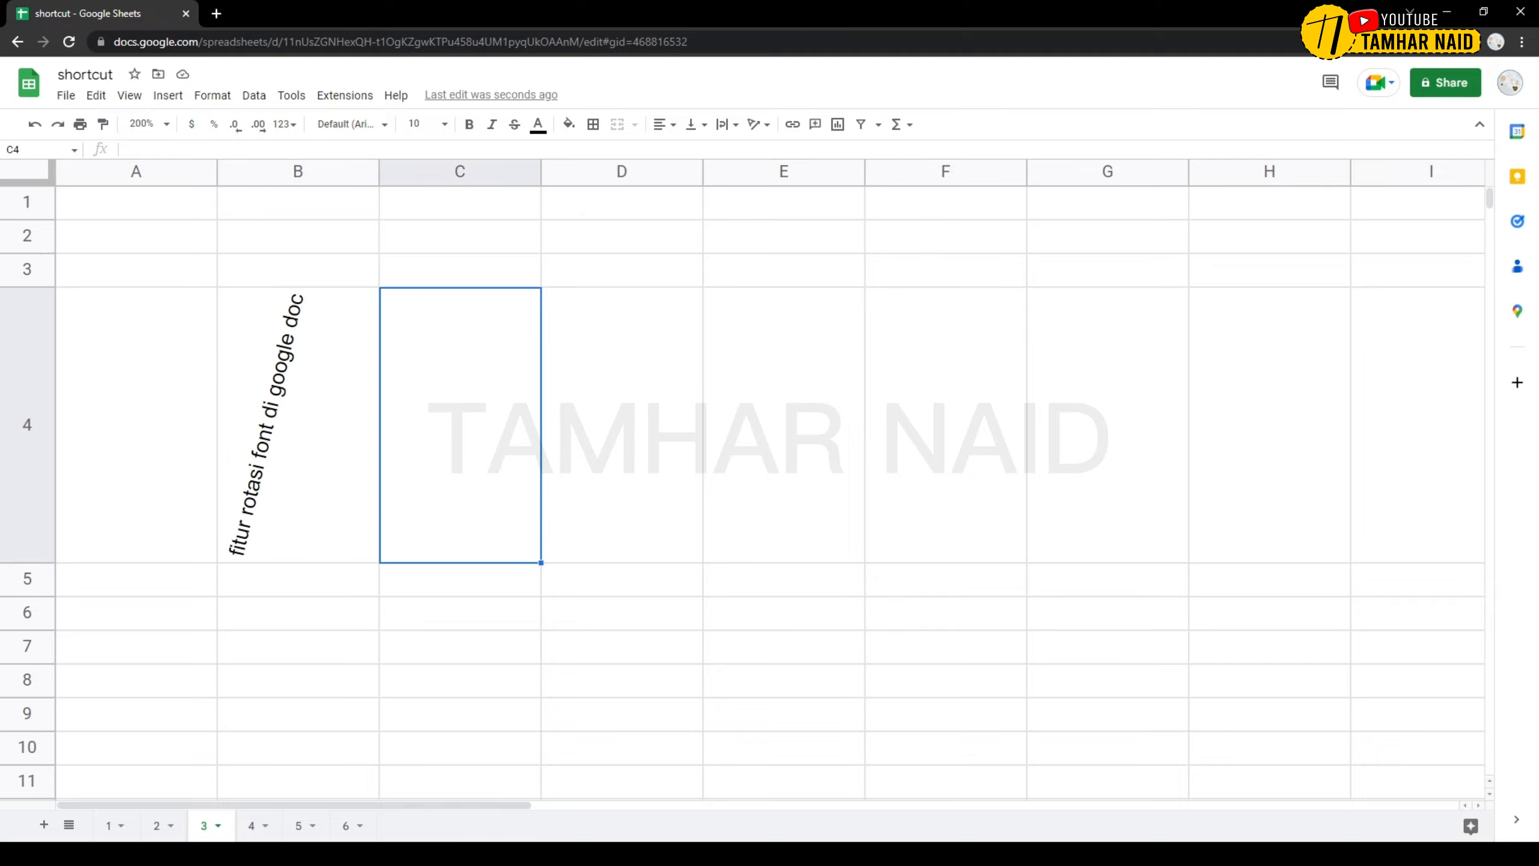
click(297, 424)
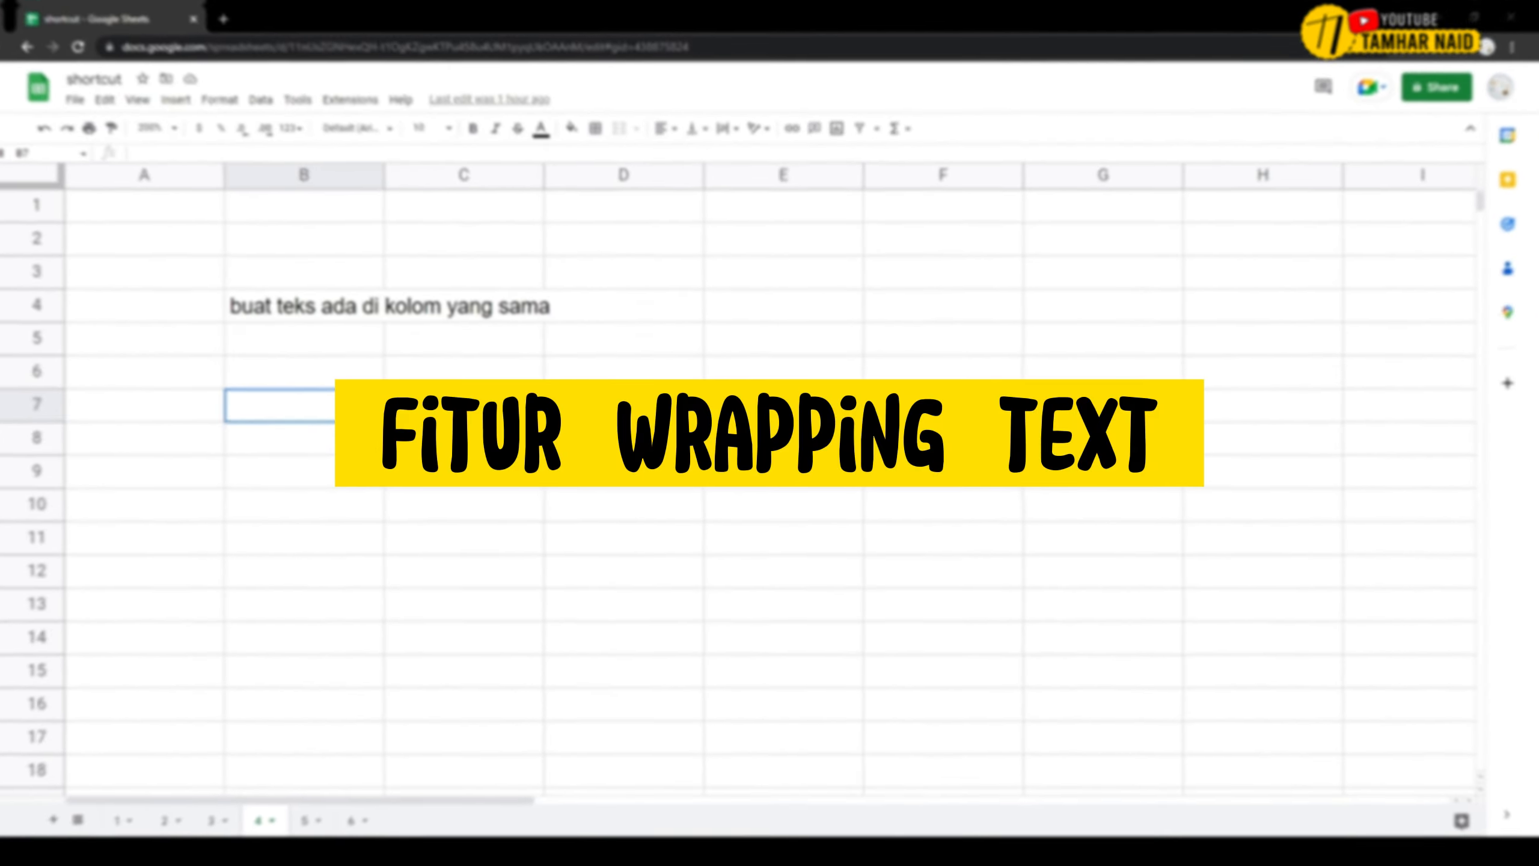
Wrap the text "buat teks ada di kolom yang sama" within cell B4.
click(1262, 471)
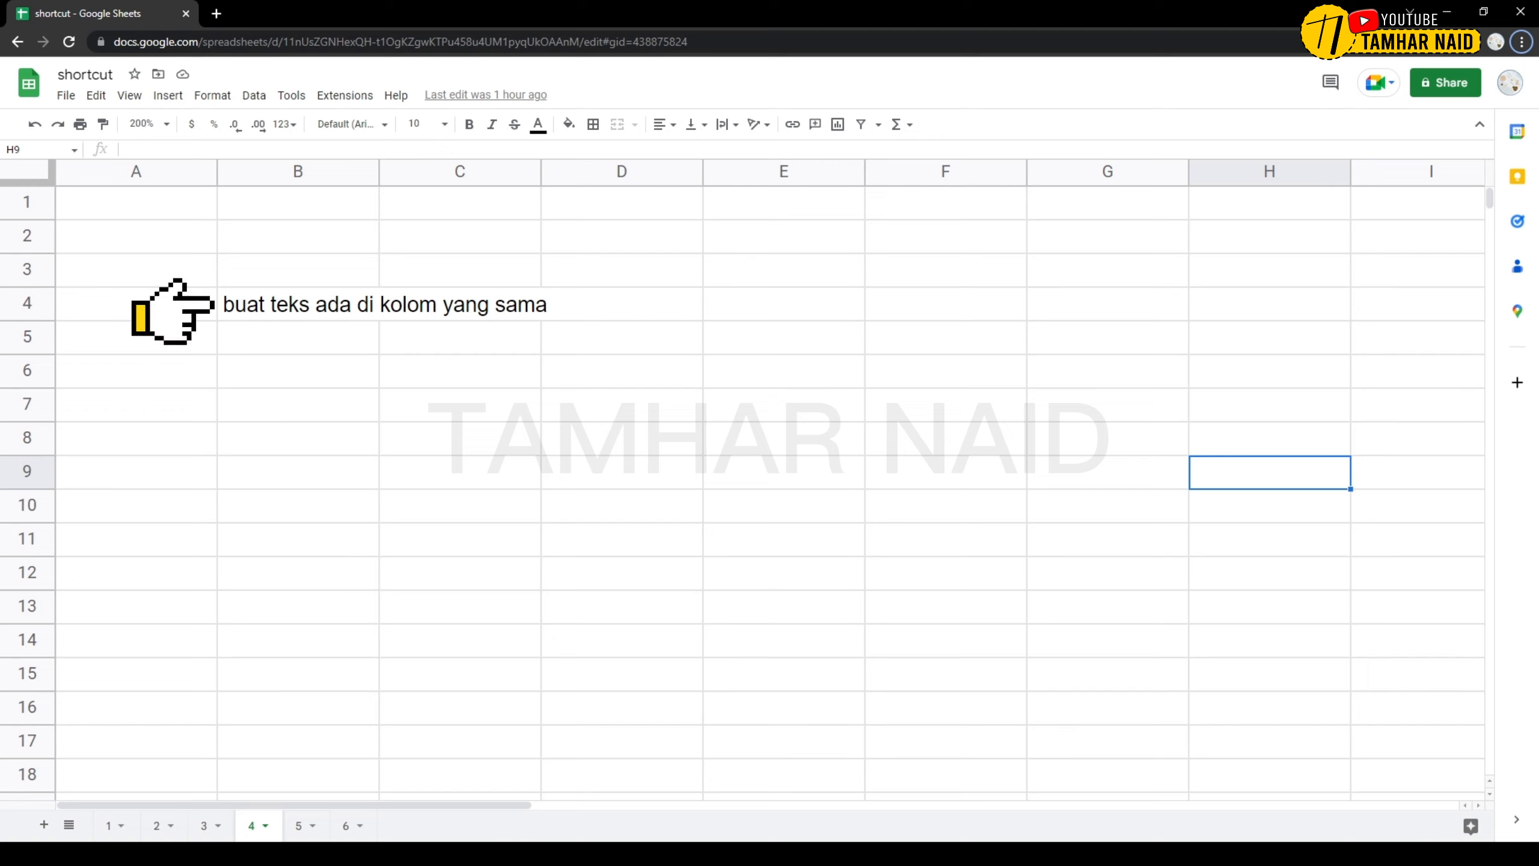
click(299, 304)
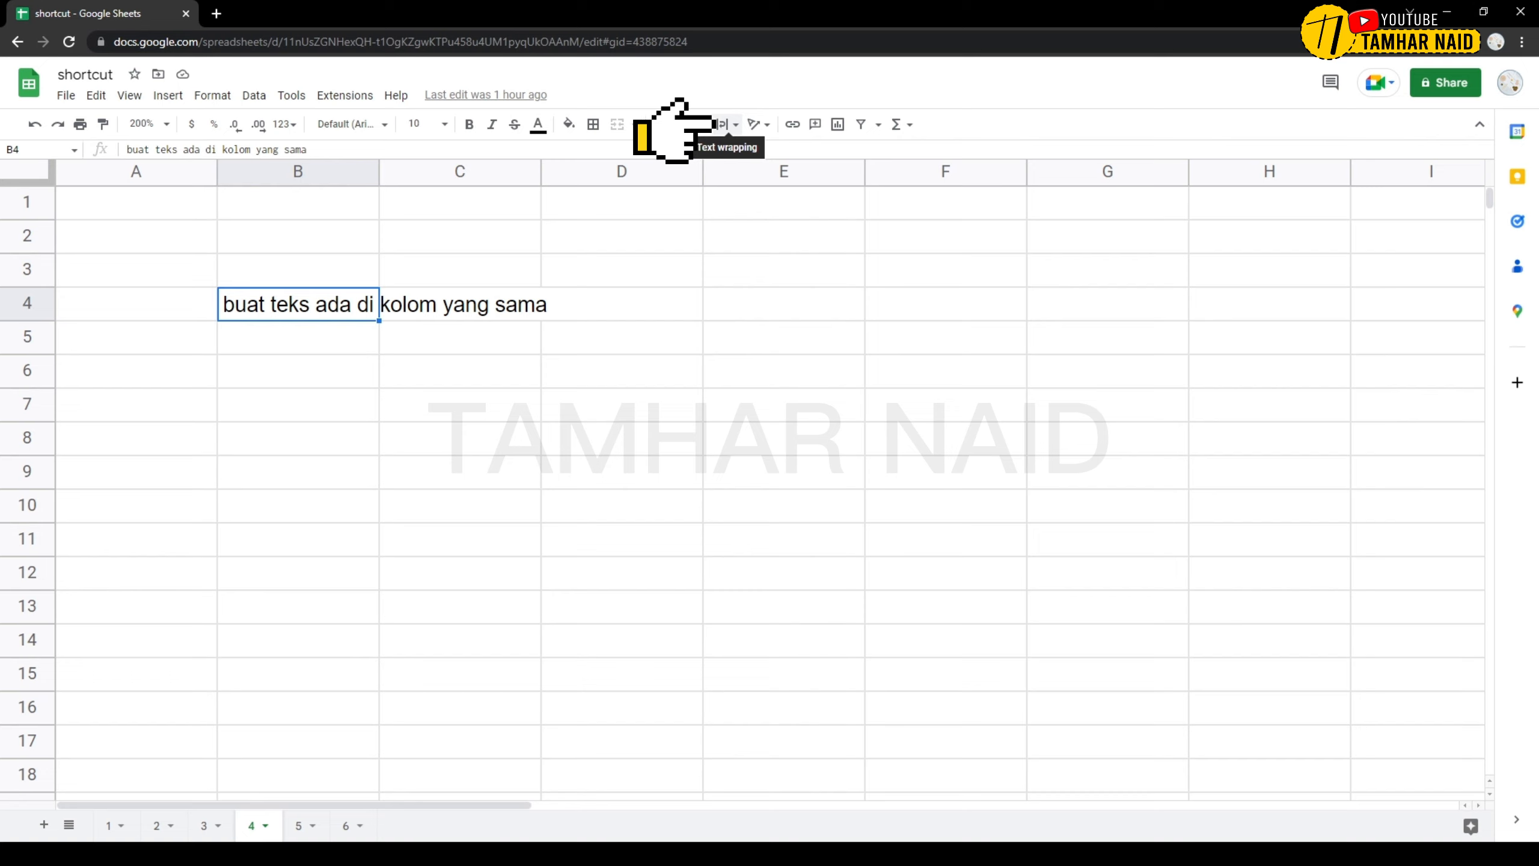
click(726, 124)
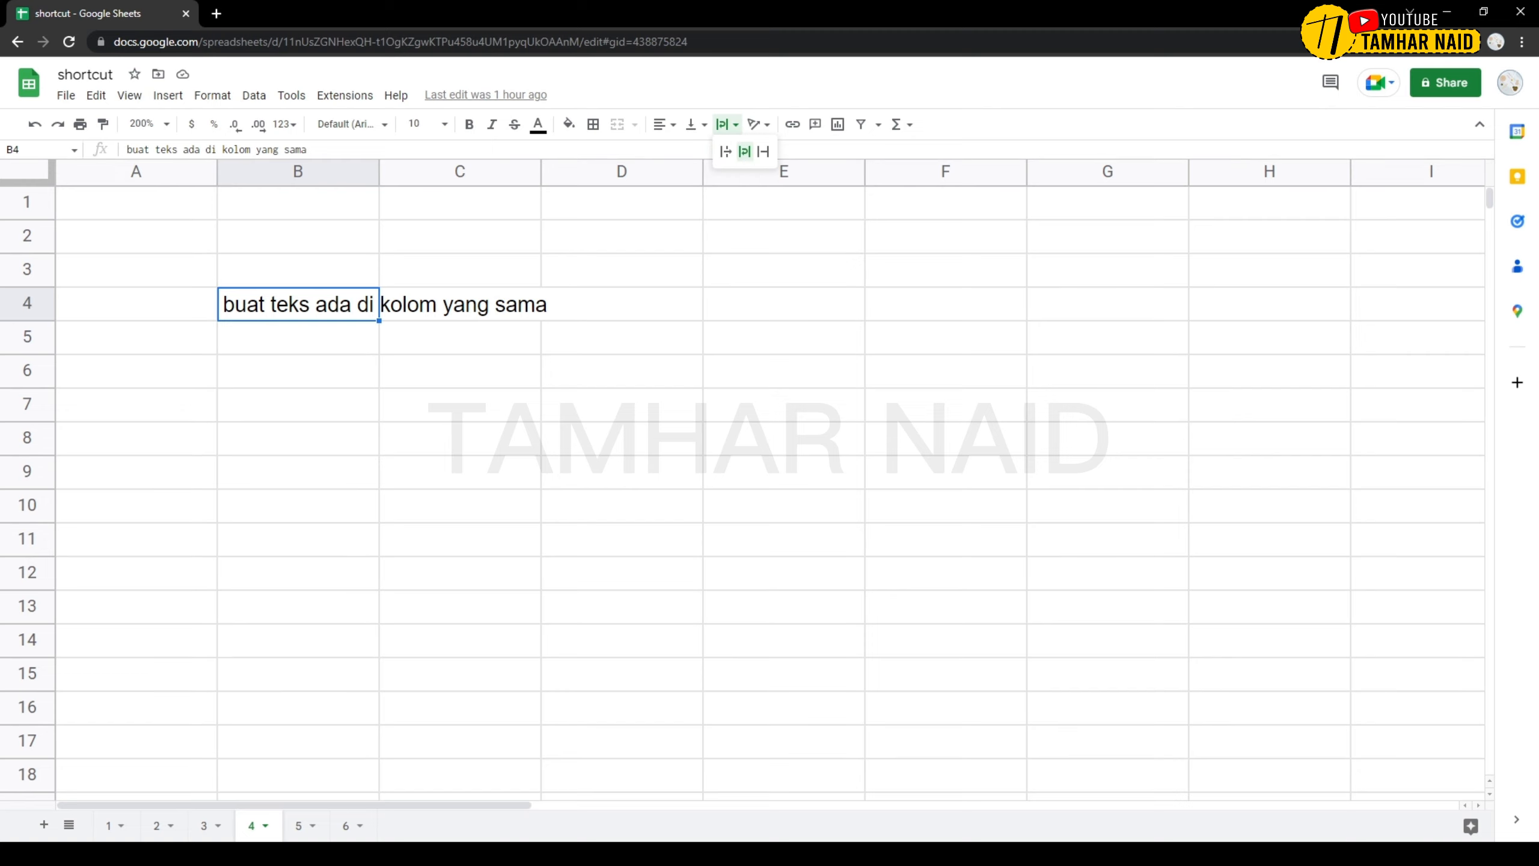
click(745, 151)
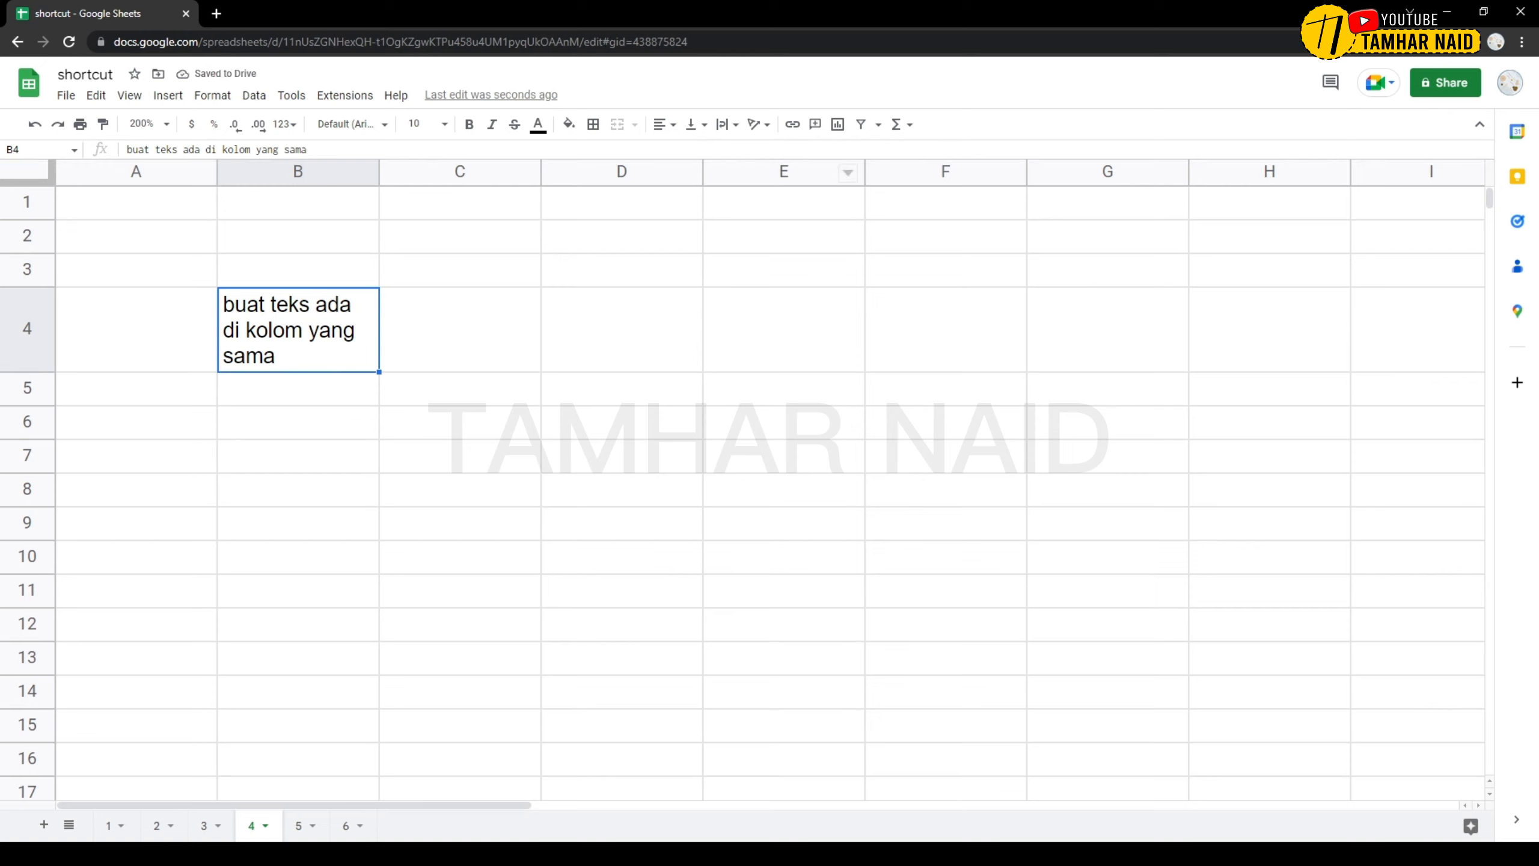
key(Right)
key(Left)
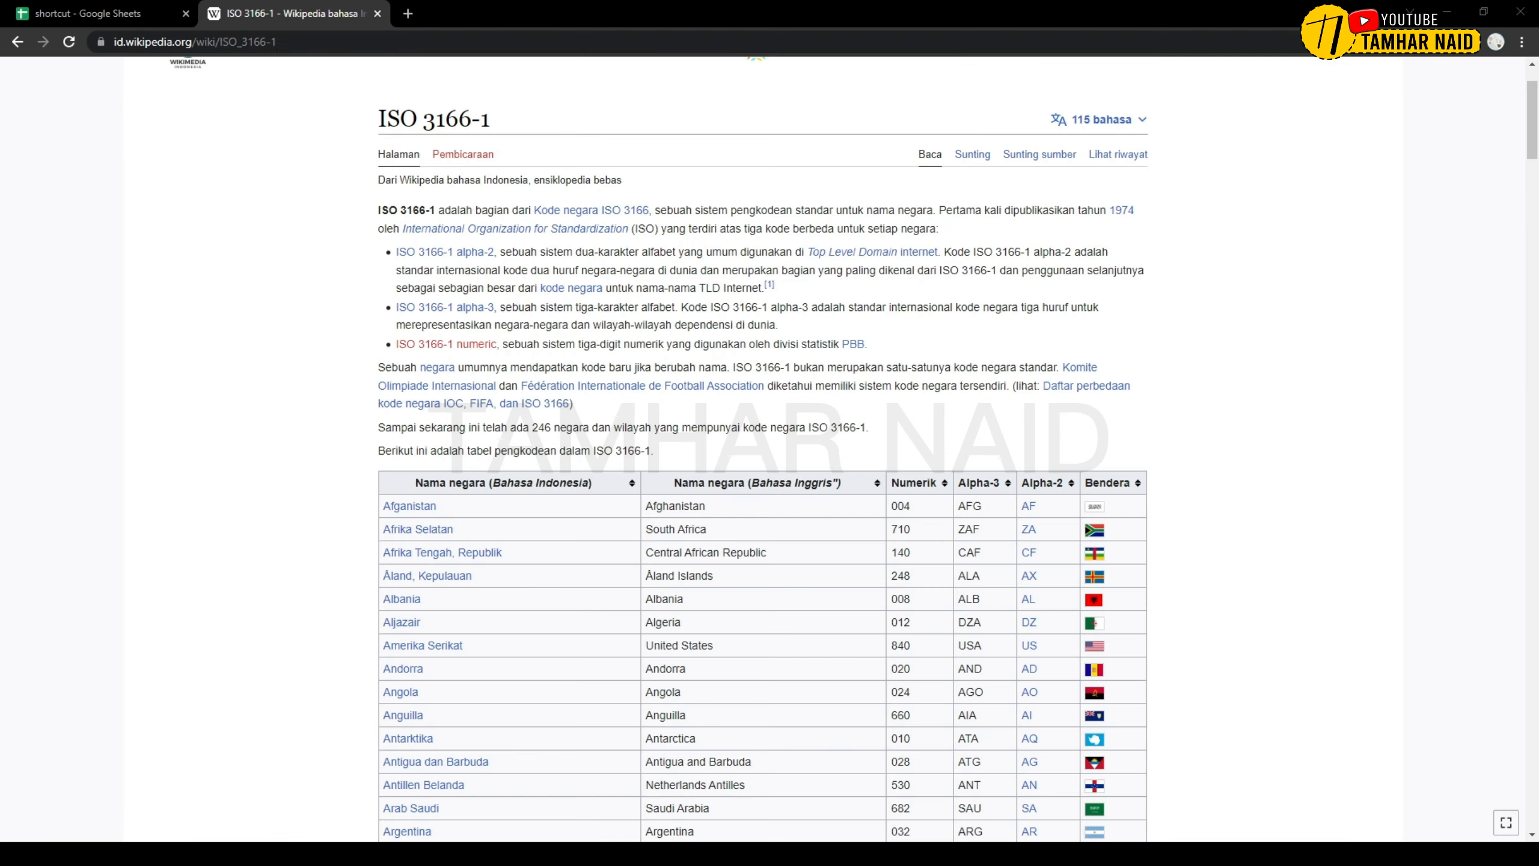
Highlight the whole ISO 3166-1 country code table on the Wikipedia page, from the header to Zimbabwe, and look through it.
scroll(763, 448, down, 1)
scroll(764, 448, down, 5)
scroll(443, 339, up, 3)
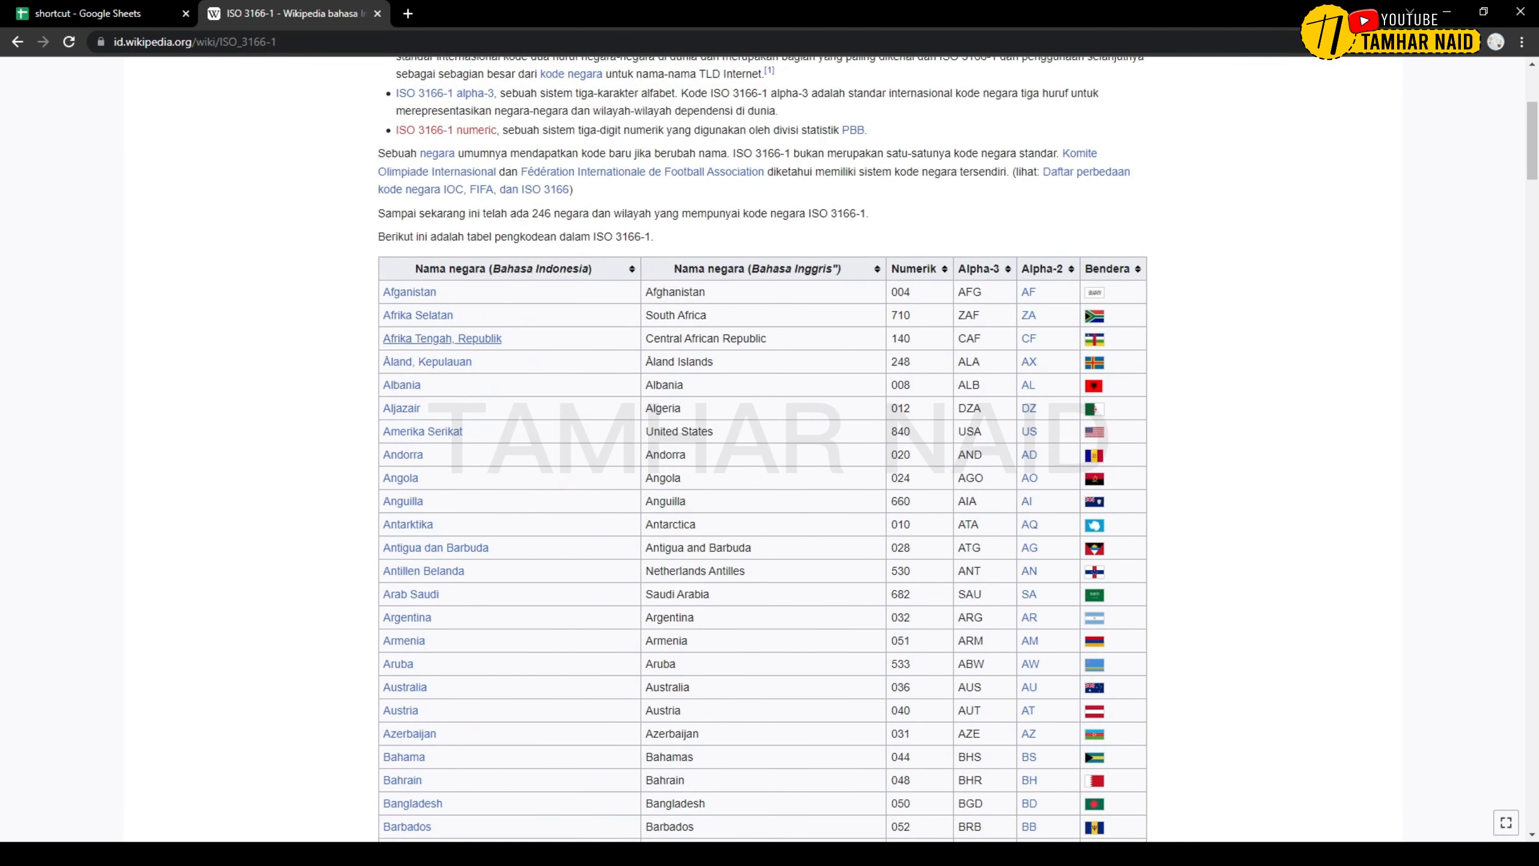
drag(415, 268, 1097, 577)
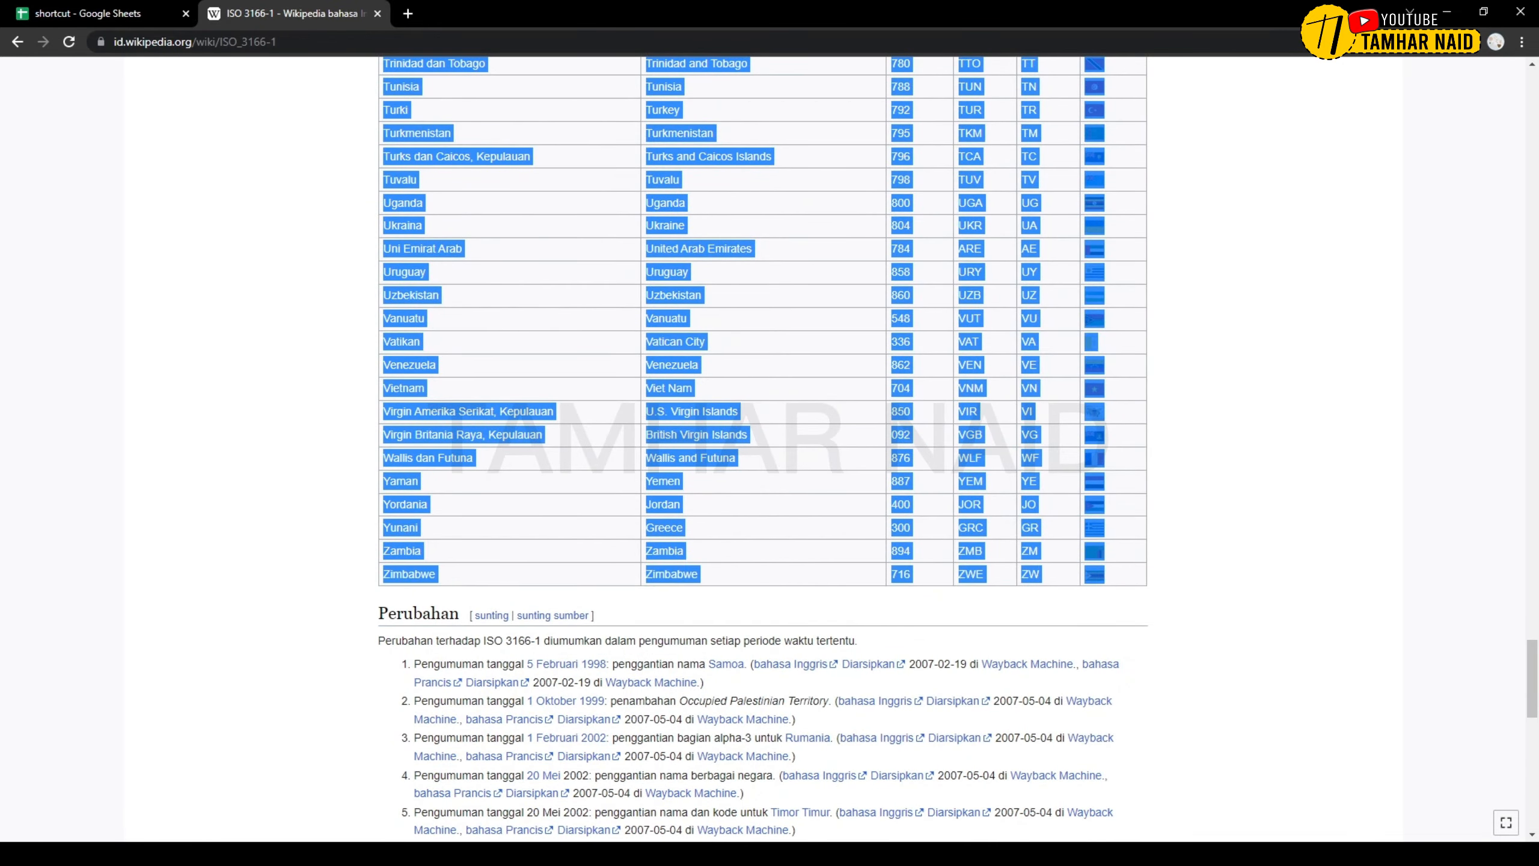
scroll(762, 449, up, 20)
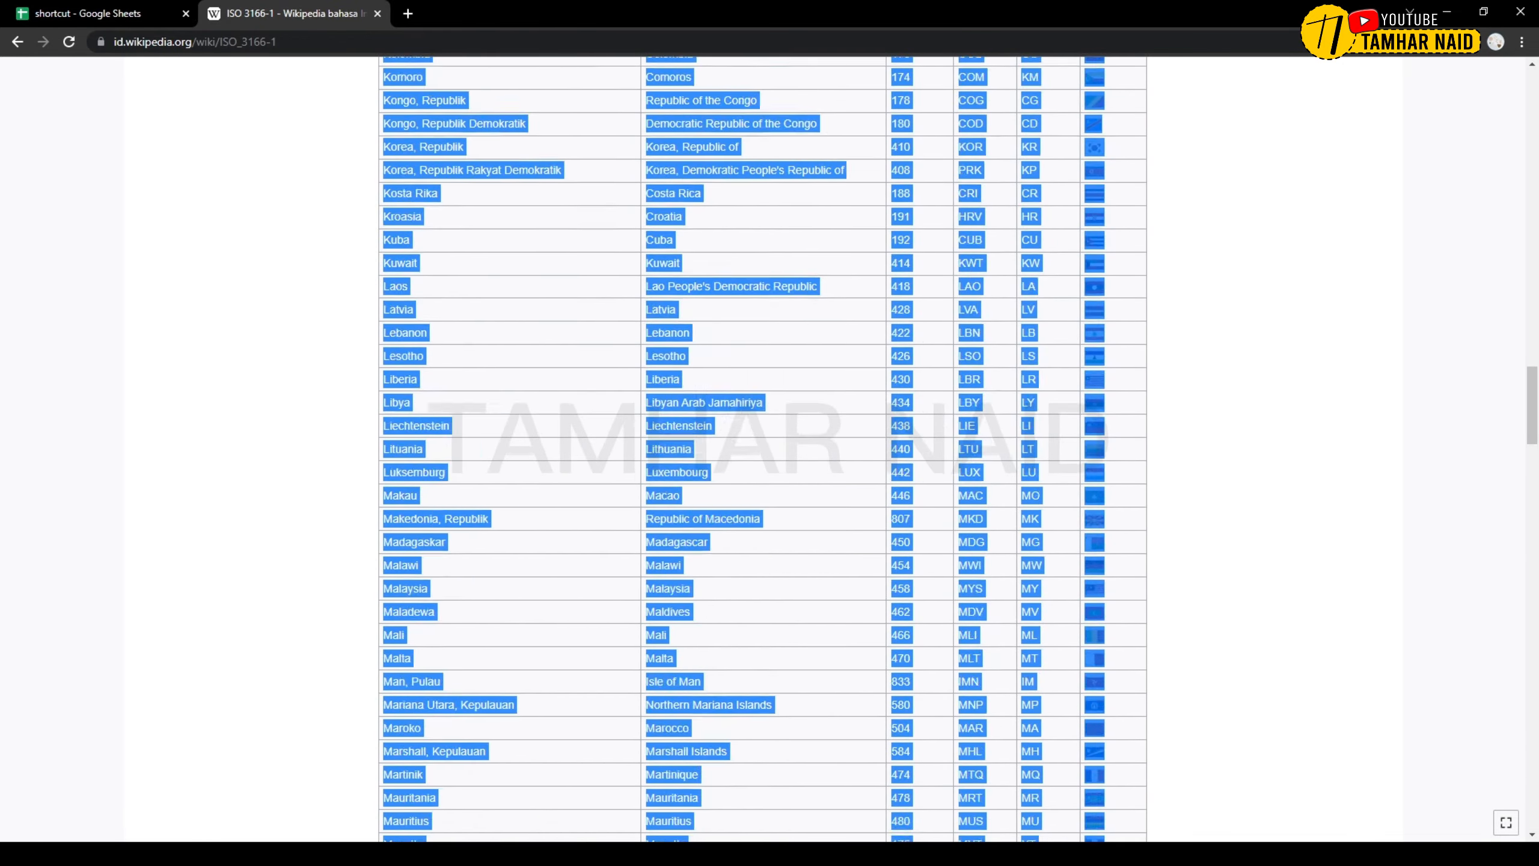
scroll(763, 448, down, 10)
scroll(762, 448, up, 10)
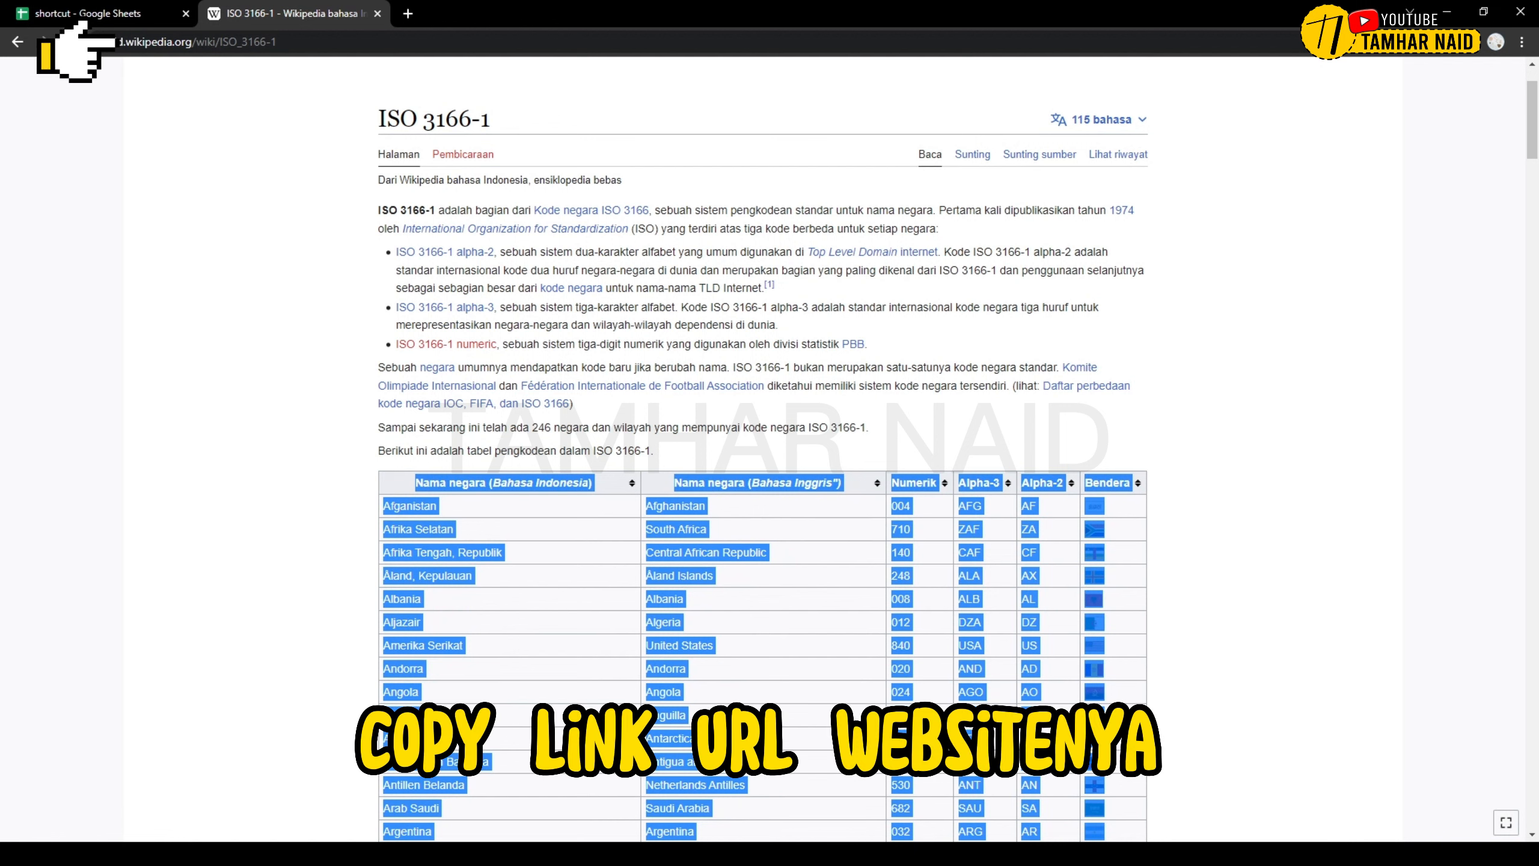
Copy the web address of the Wikipedia ISO 3166-1 page.
key(ctrl+Tab)
key(ctrl+Tab)
key(ctrl+l)
key(ctrl+c)
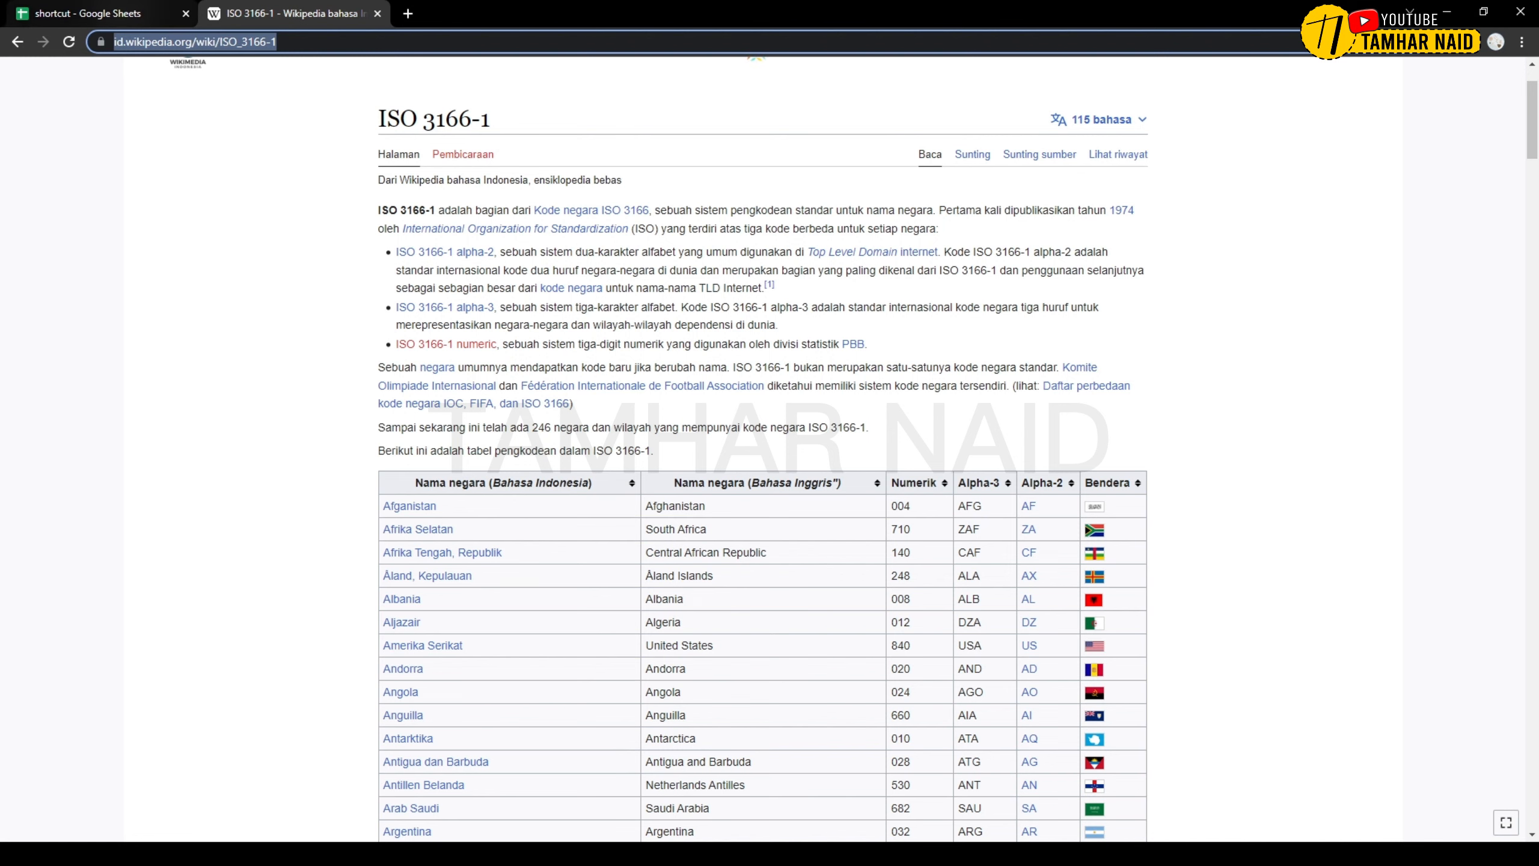
key(ctrl+Tab)
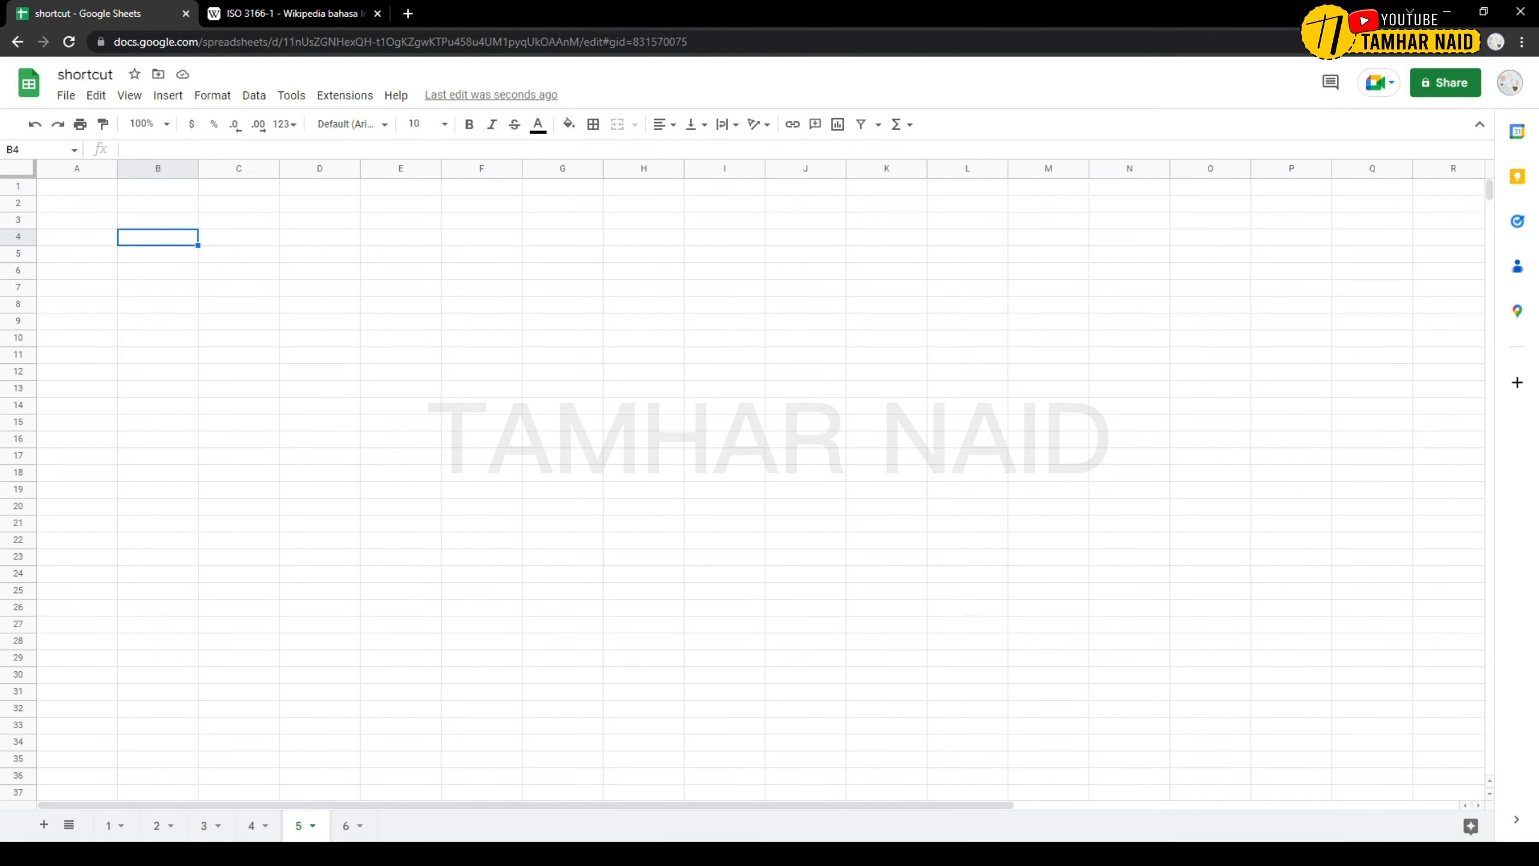
text(=)
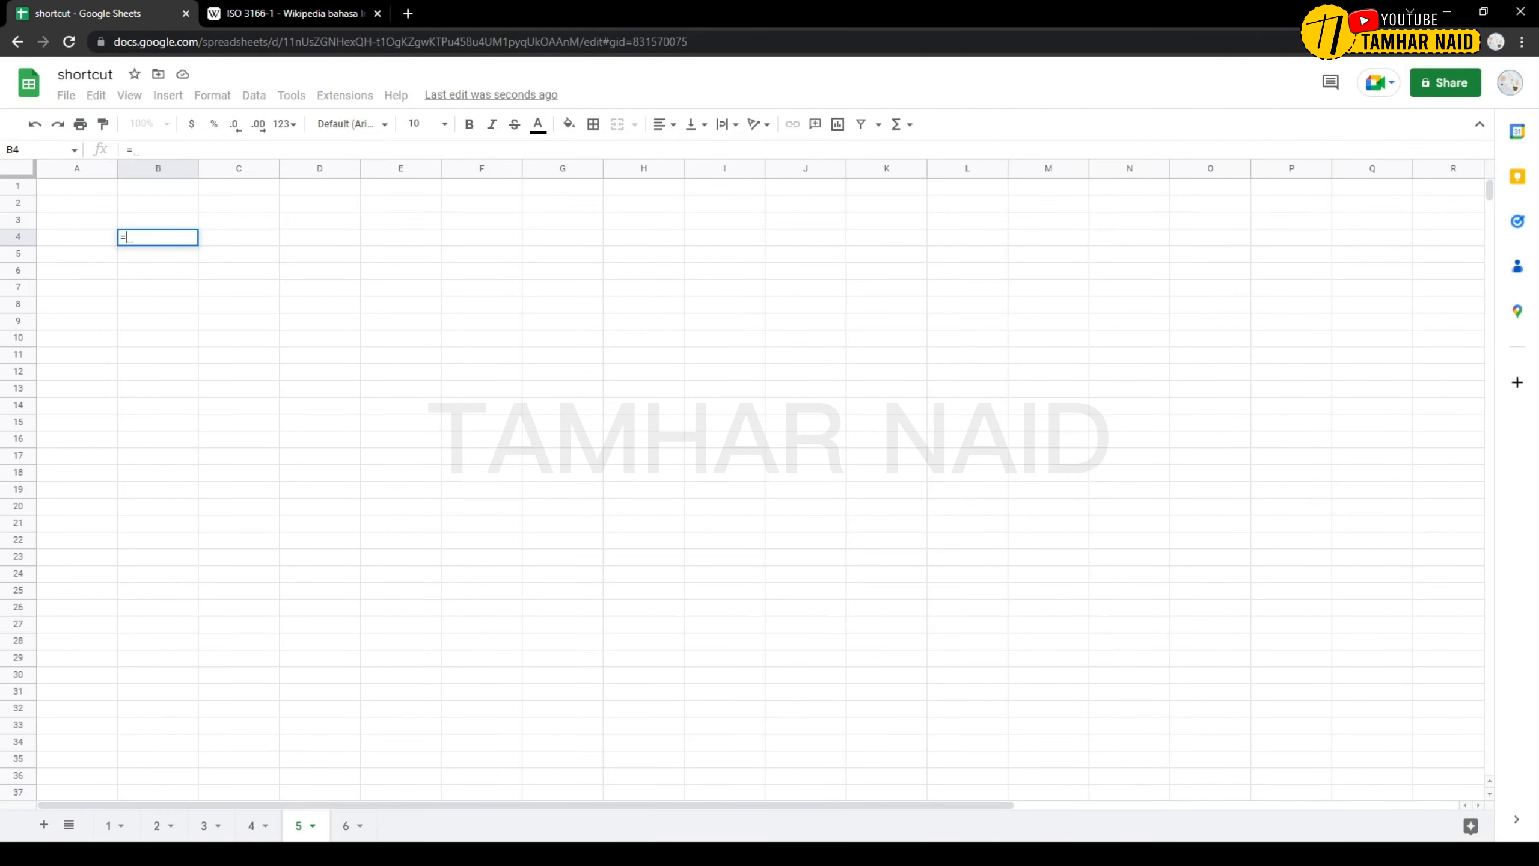
text(imp)
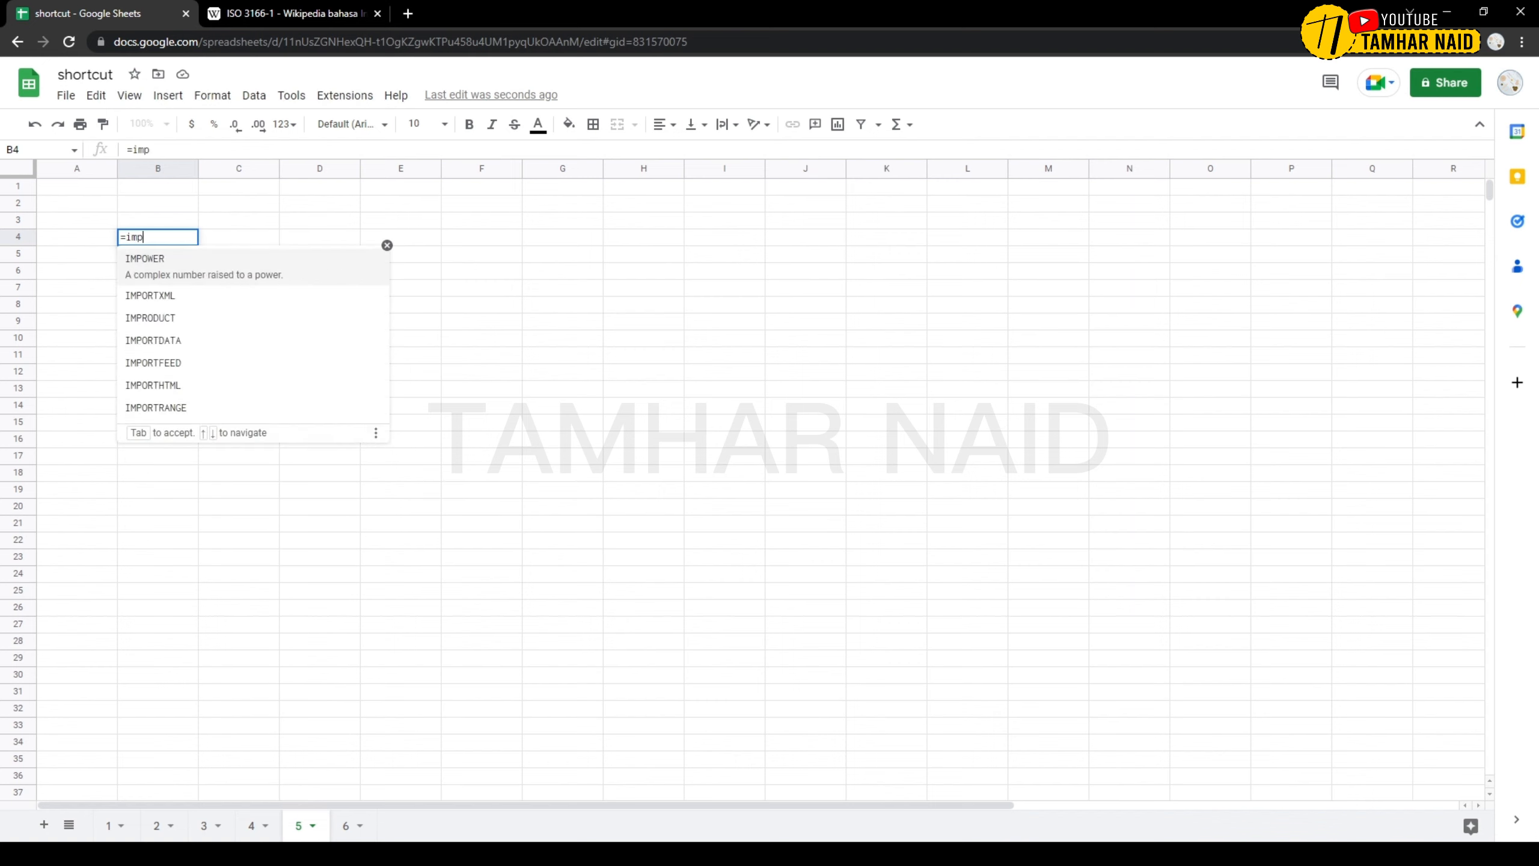
text(orth)
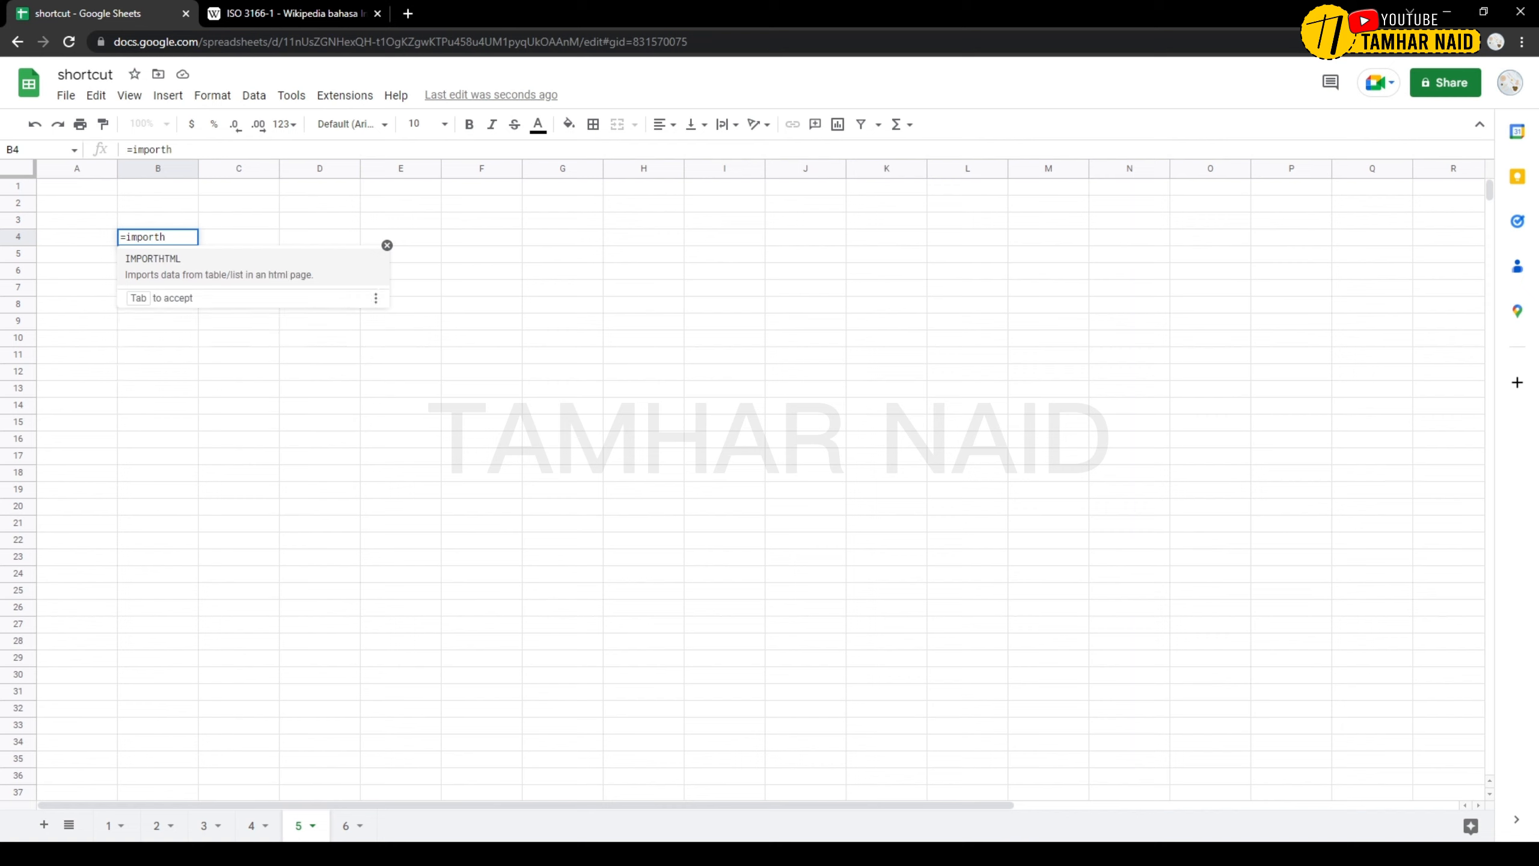
key(Tab)
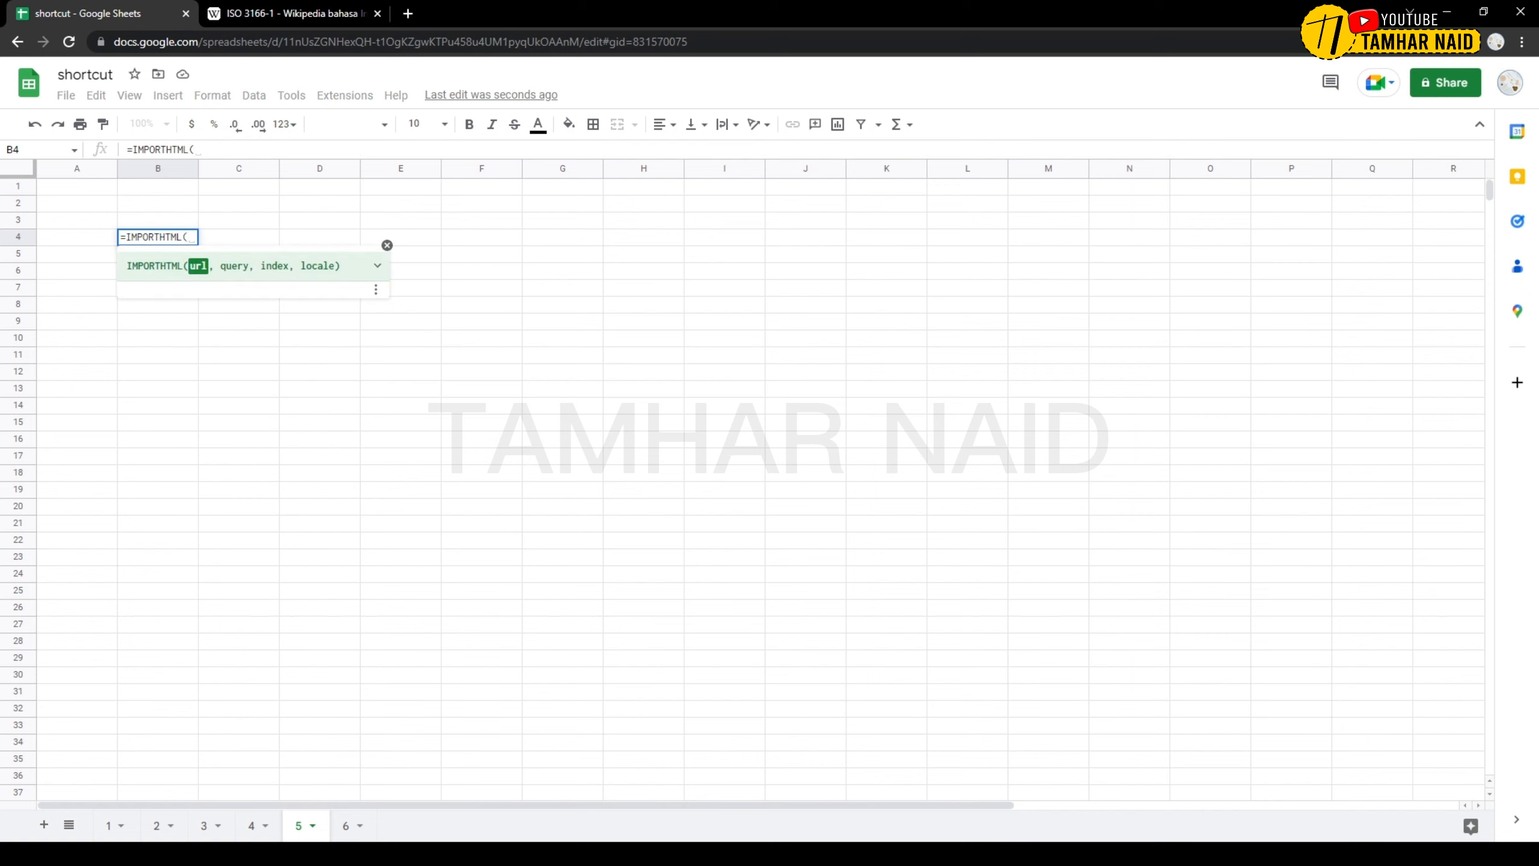
text(")
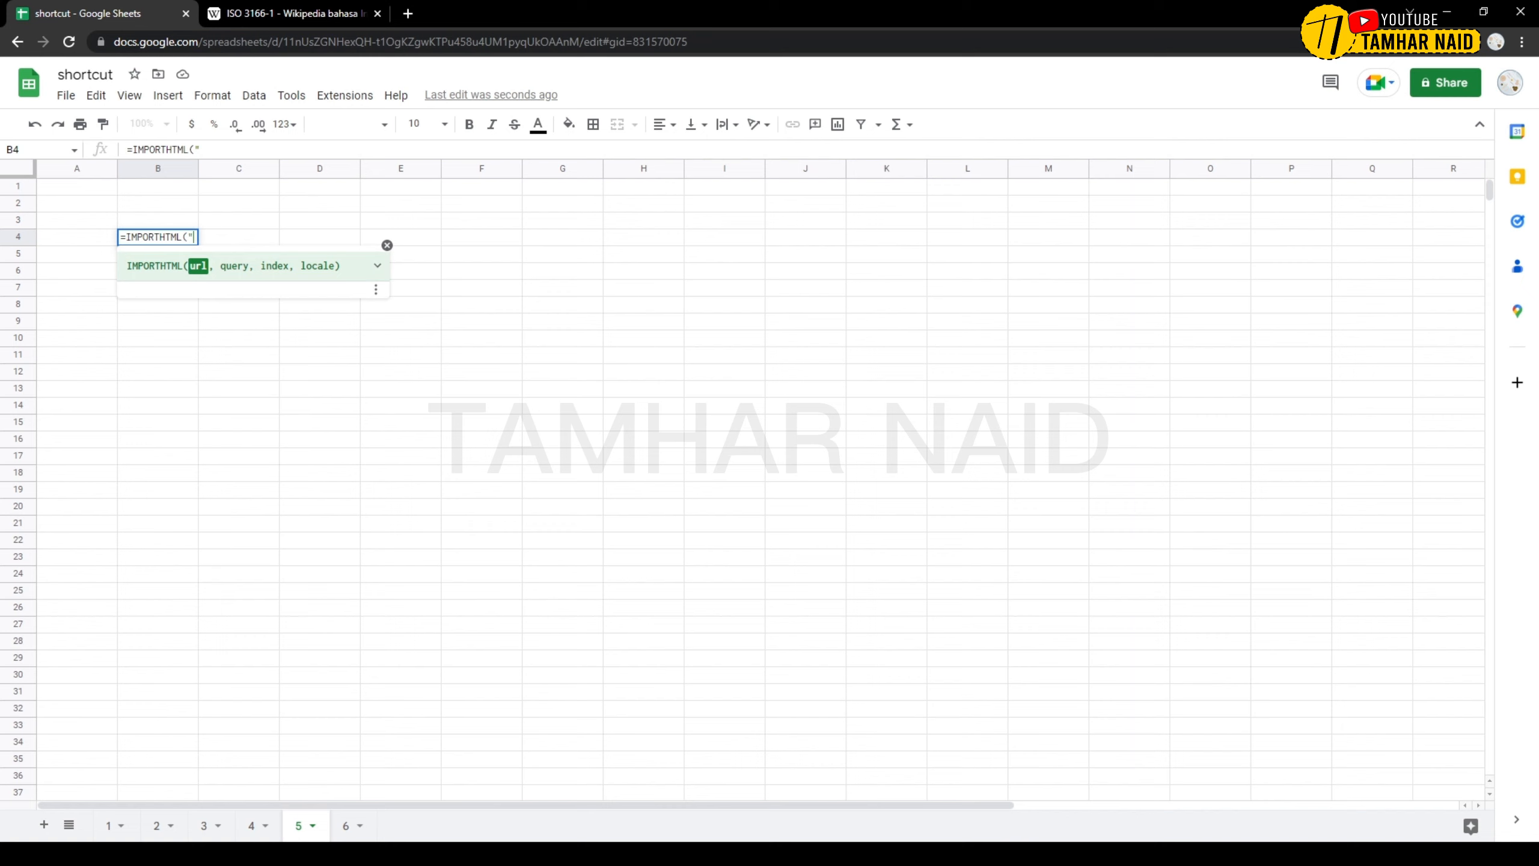
key(ctrl+v)
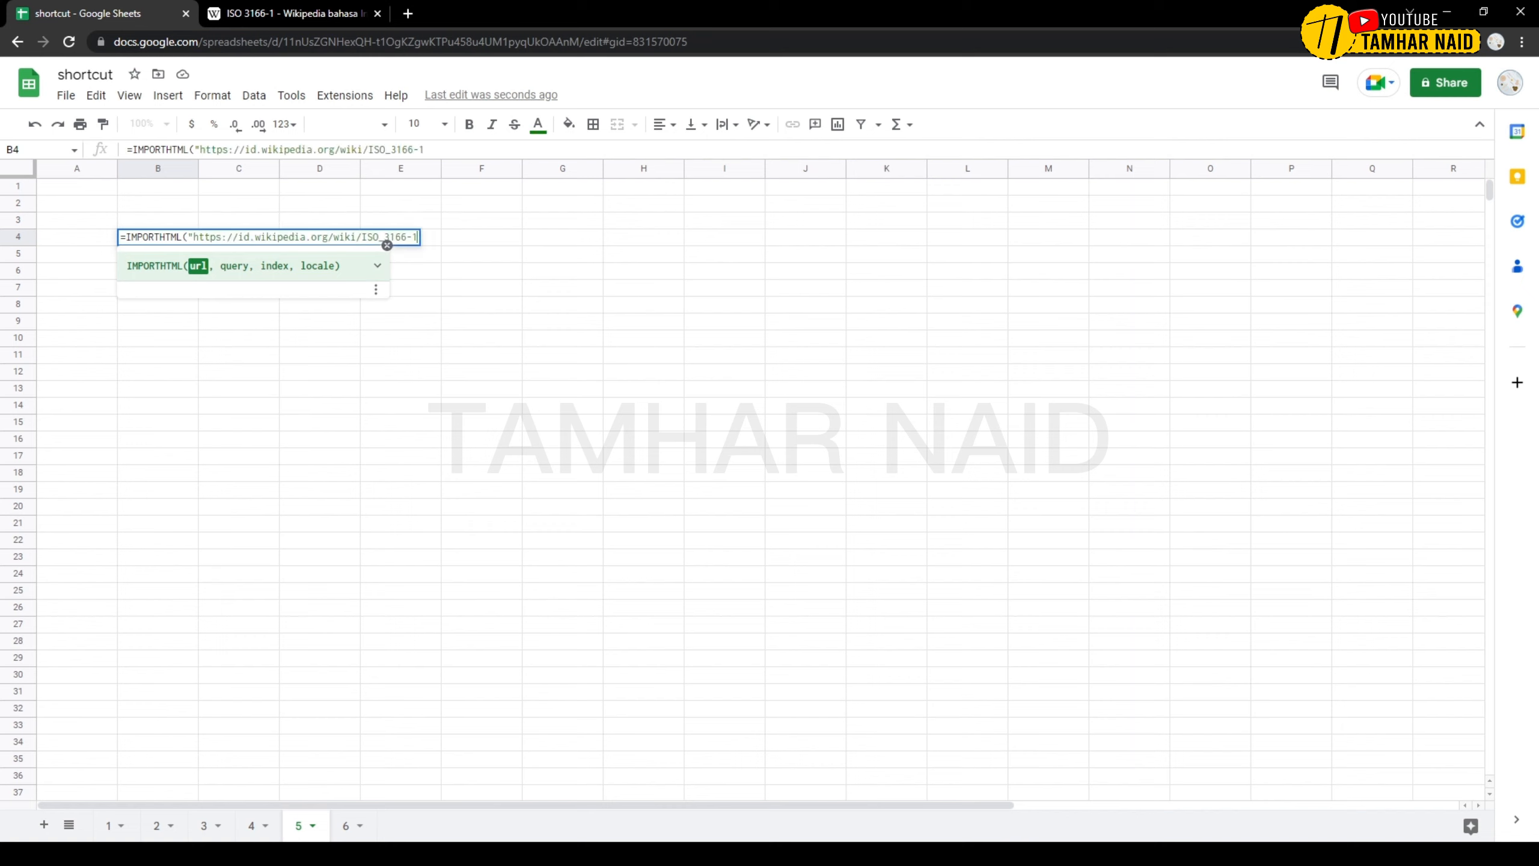
text(",)
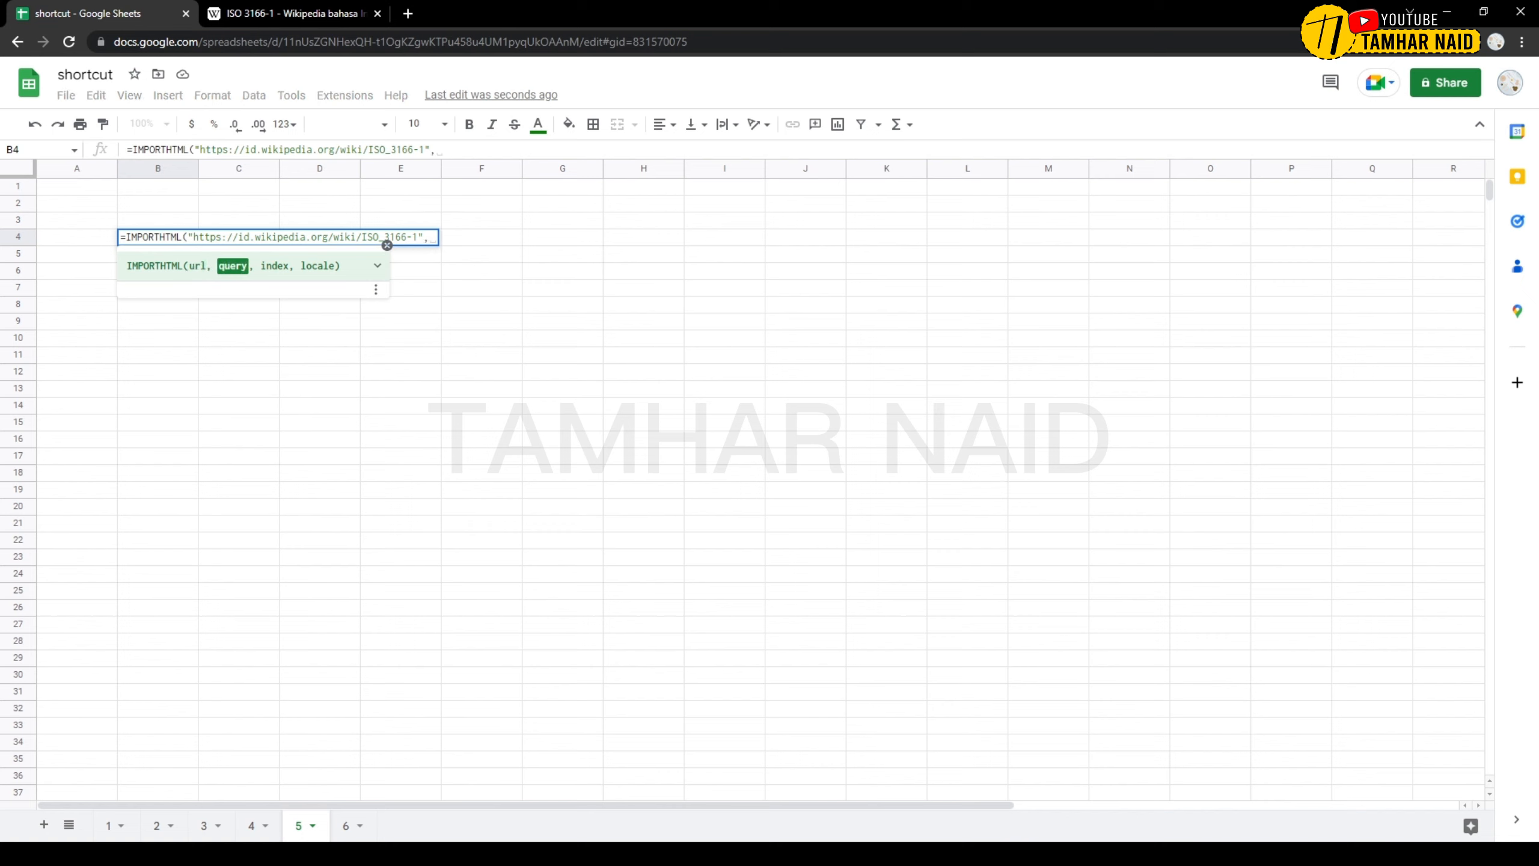
text(")
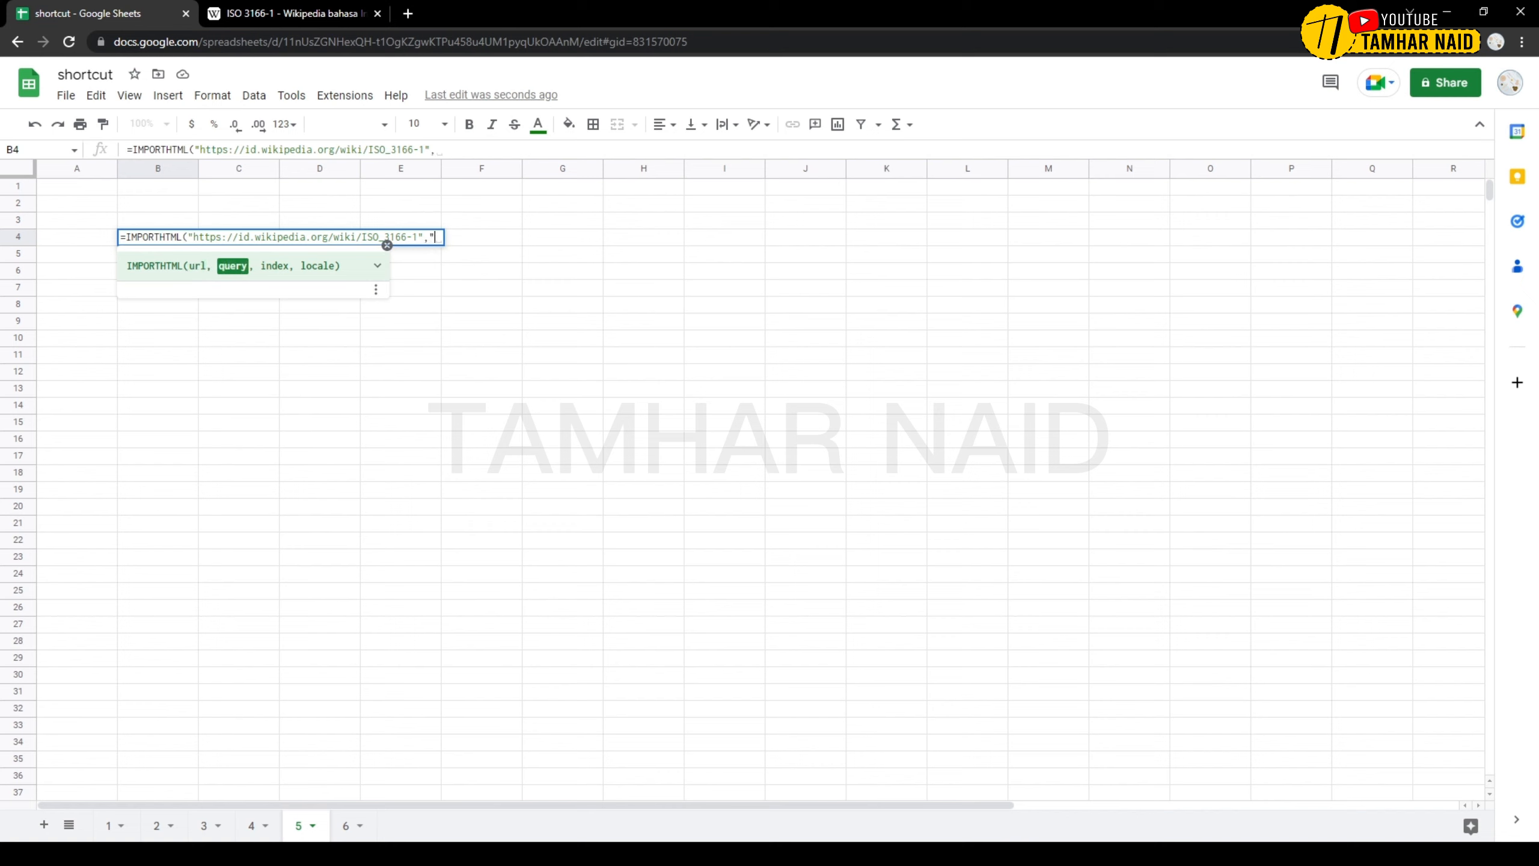
text(table",)
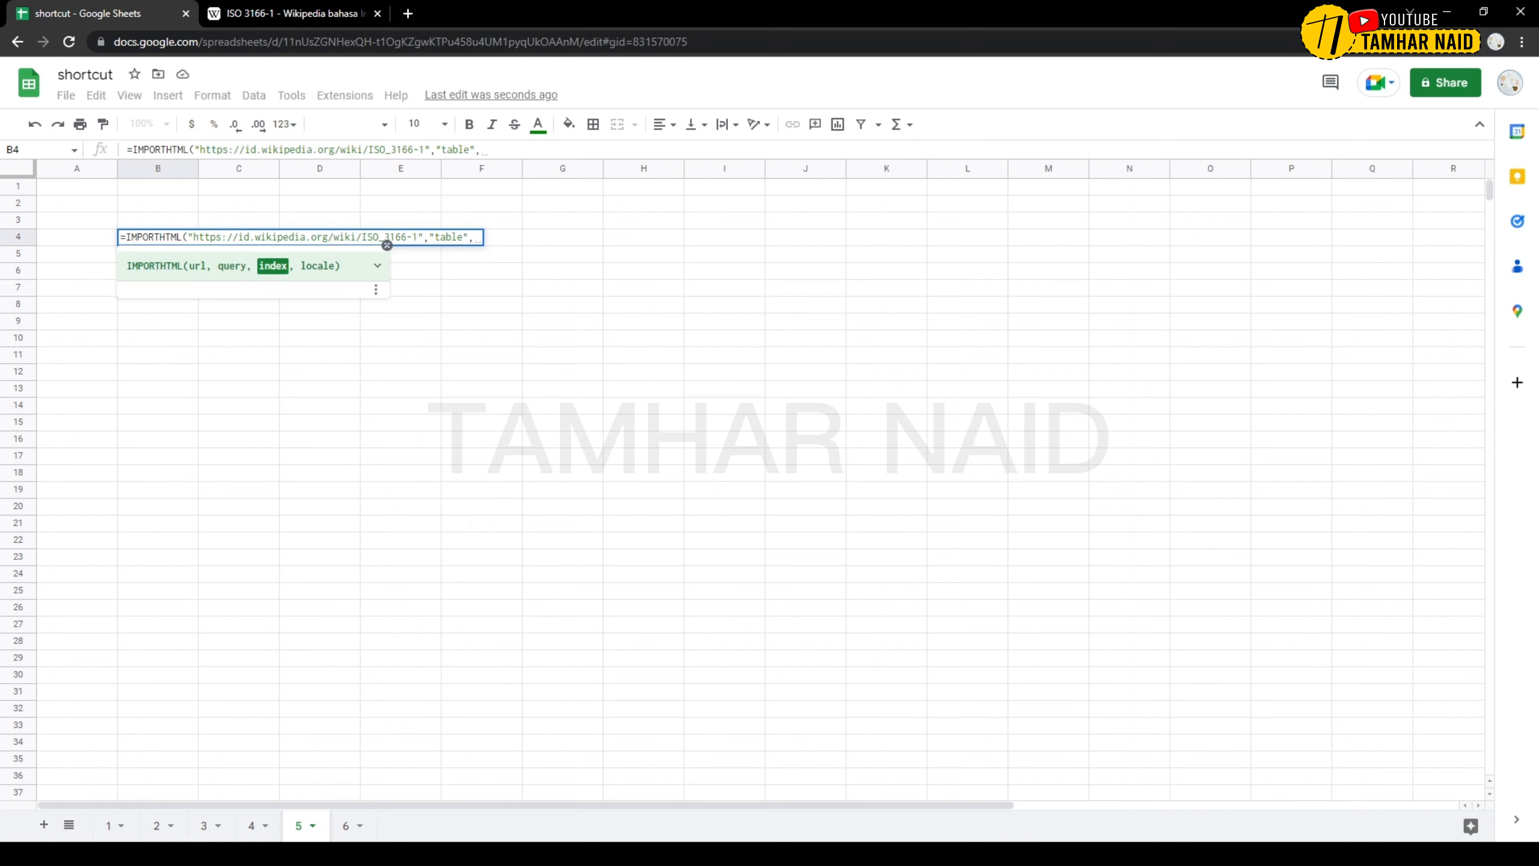
text(1)
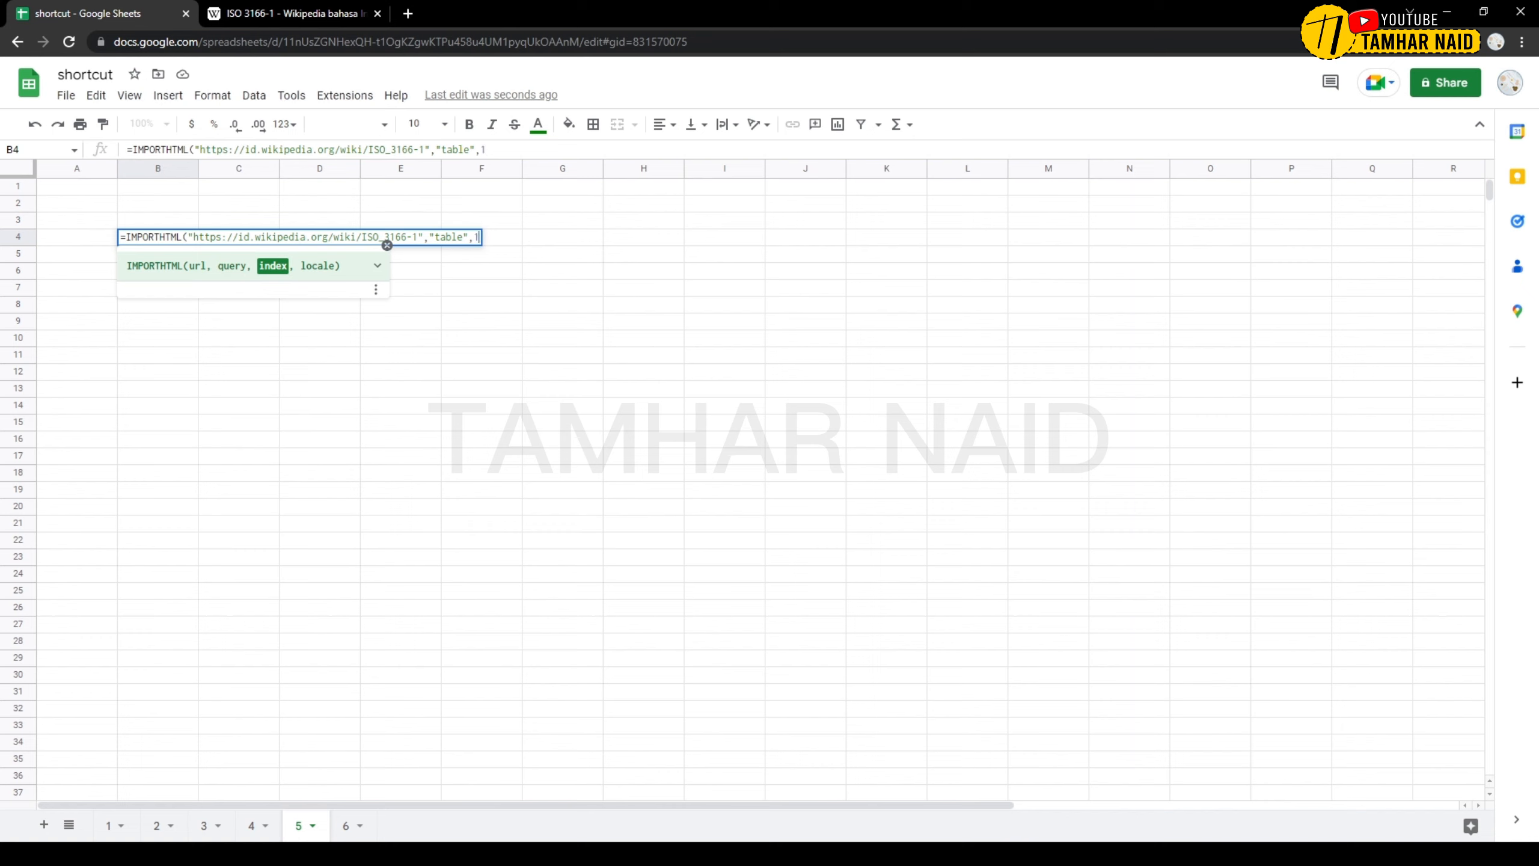
text())
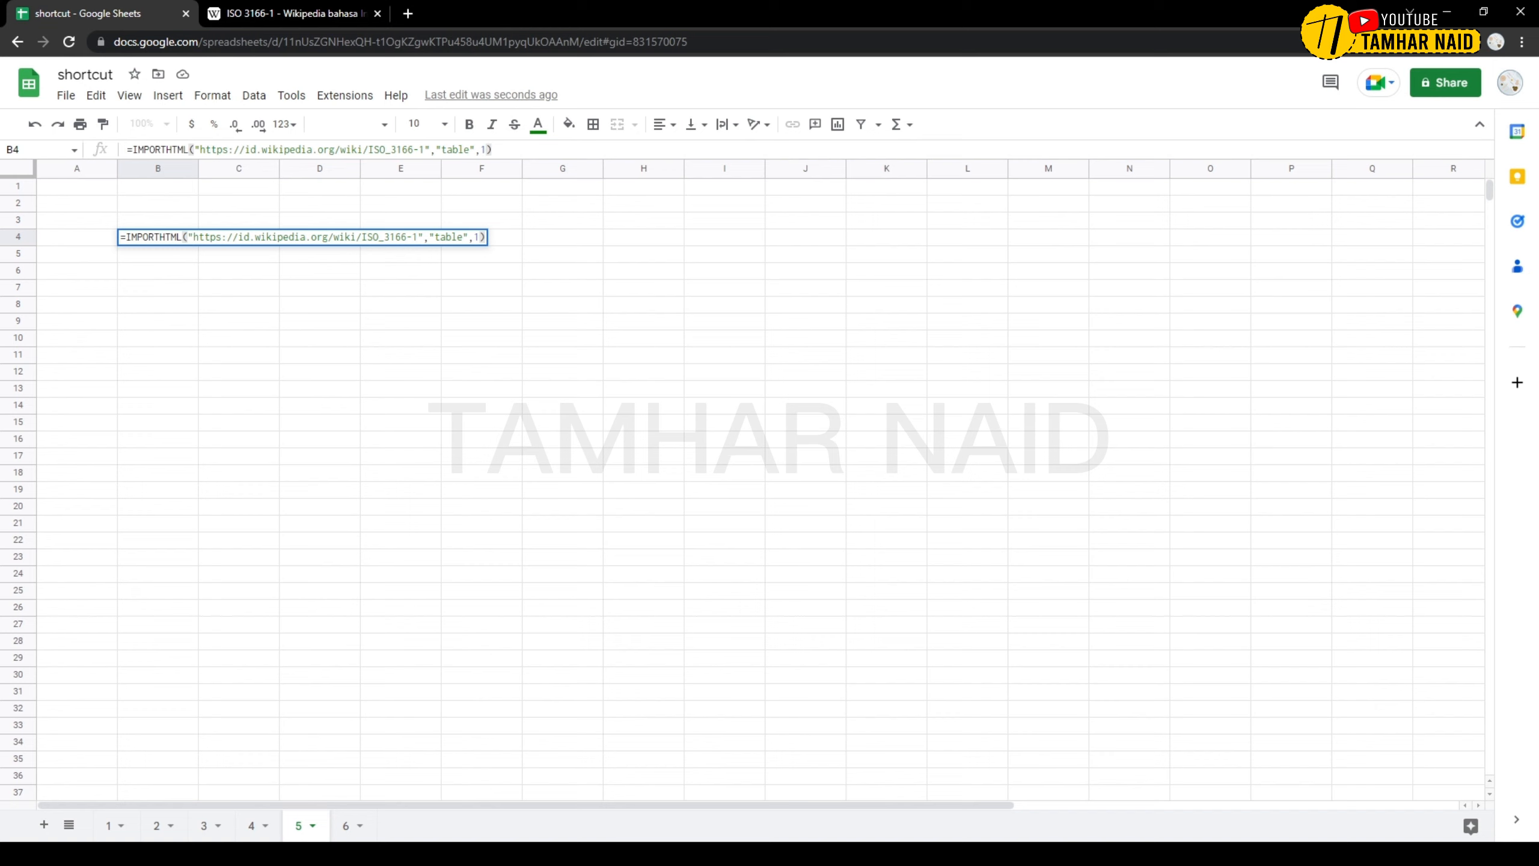
key(Return)
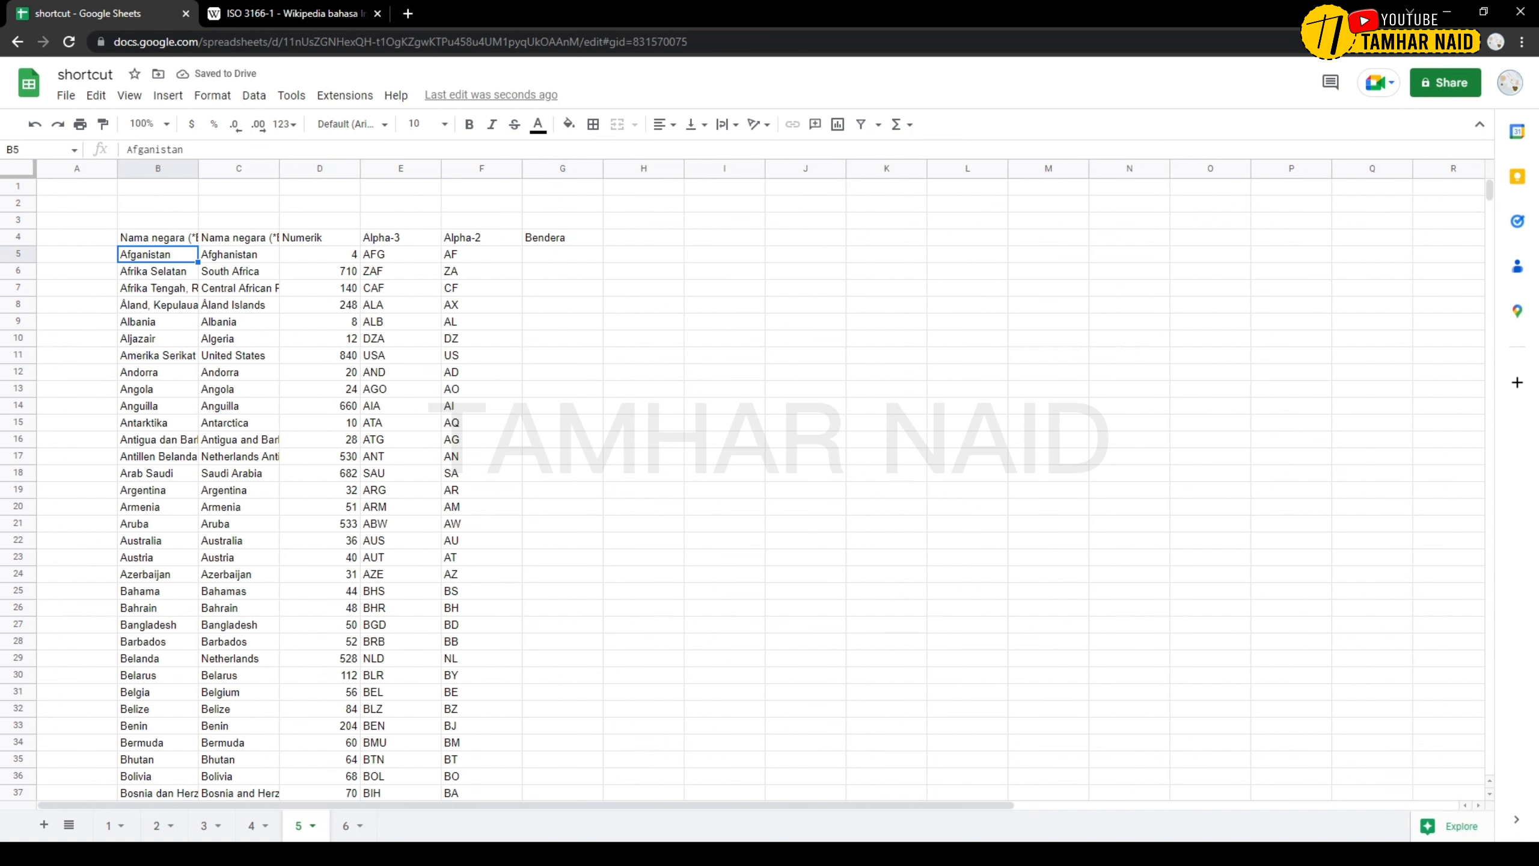
Fit the widths of columns B to G to their contents and look through the imported country table.
drag(158, 168, 600, 168)
double_click(602, 168)
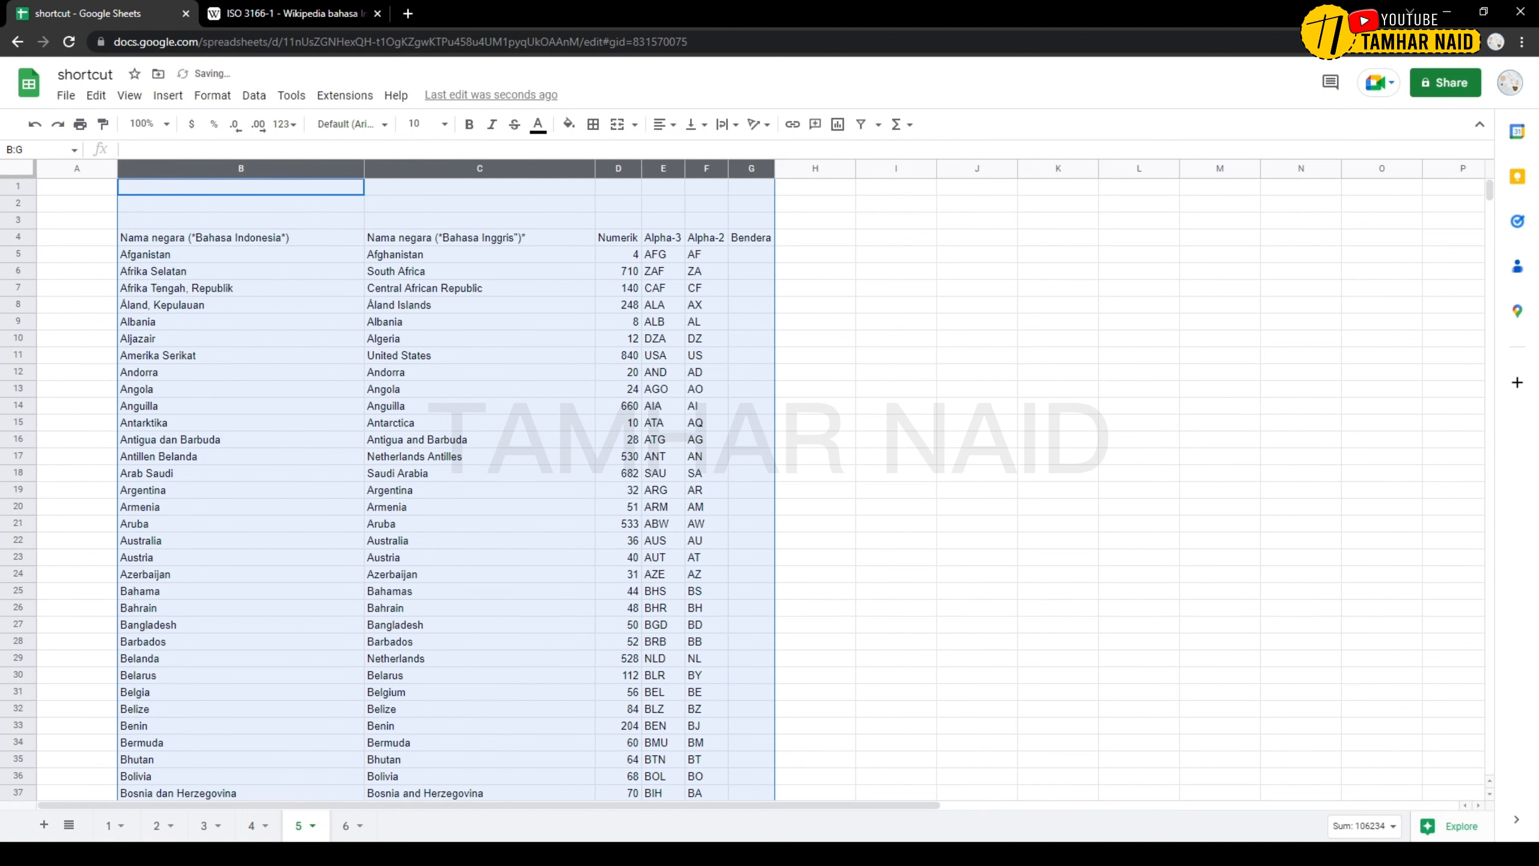
click(496, 288)
drag(261, 237, 663, 593)
scroll(663, 593, down, 4)
click(662, 592)
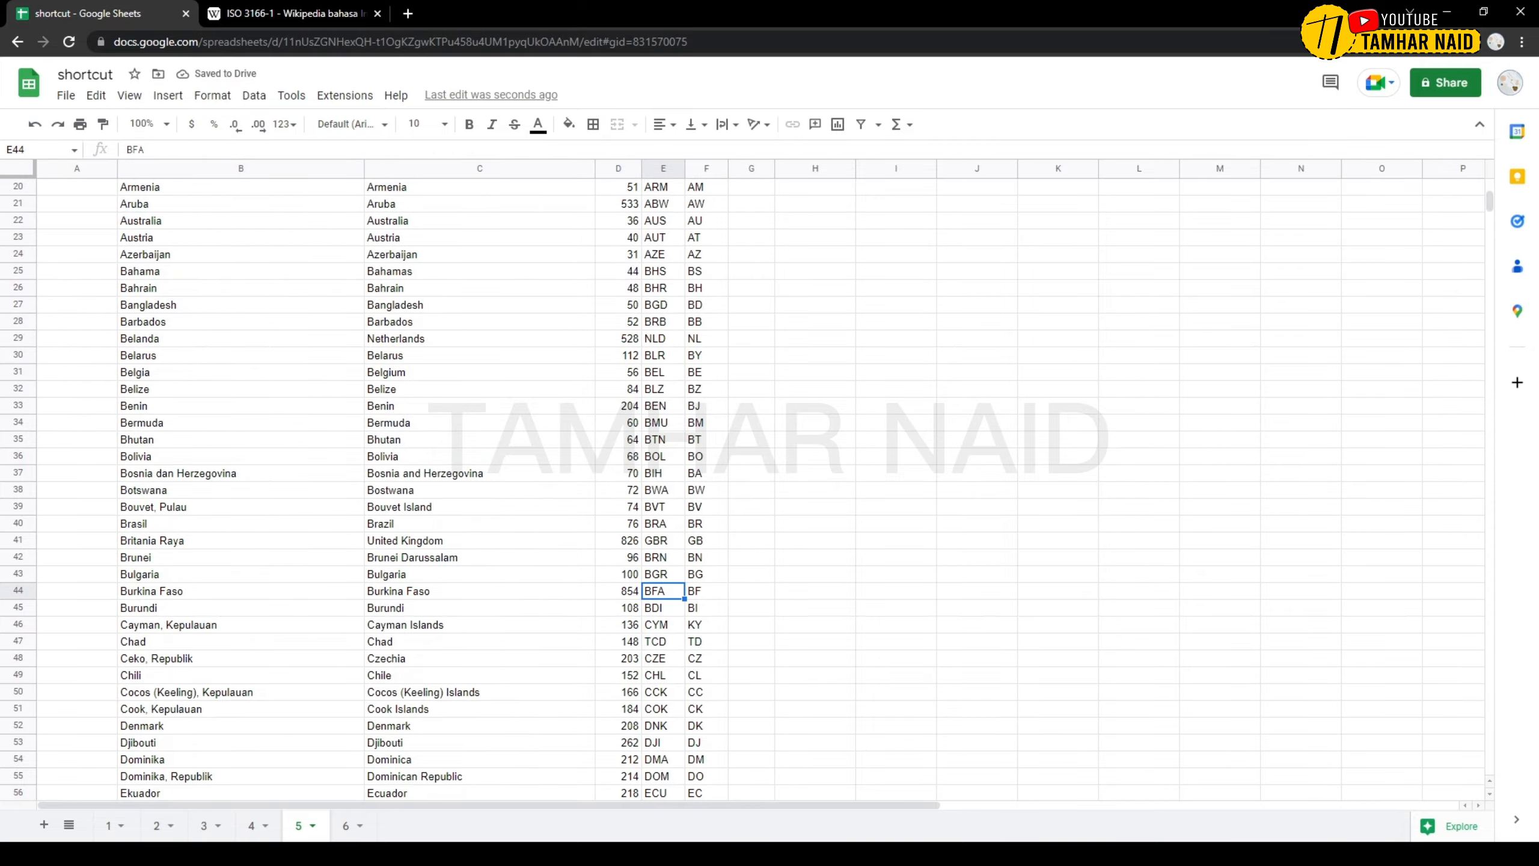
scroll(757, 485, down, 20)
scroll(758, 485, down, 15)
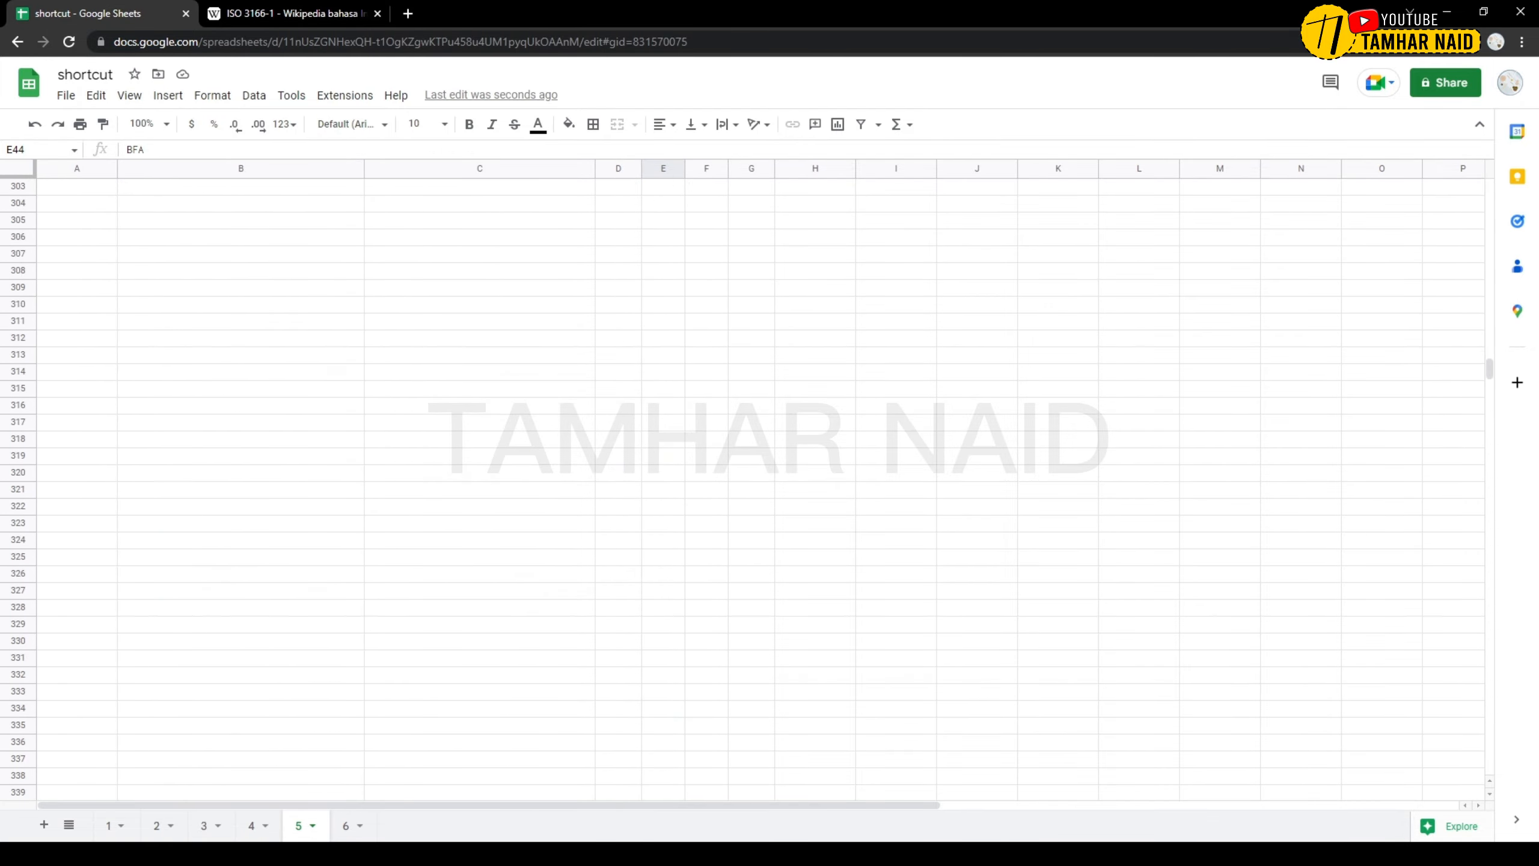
scroll(757, 485, up, 20)
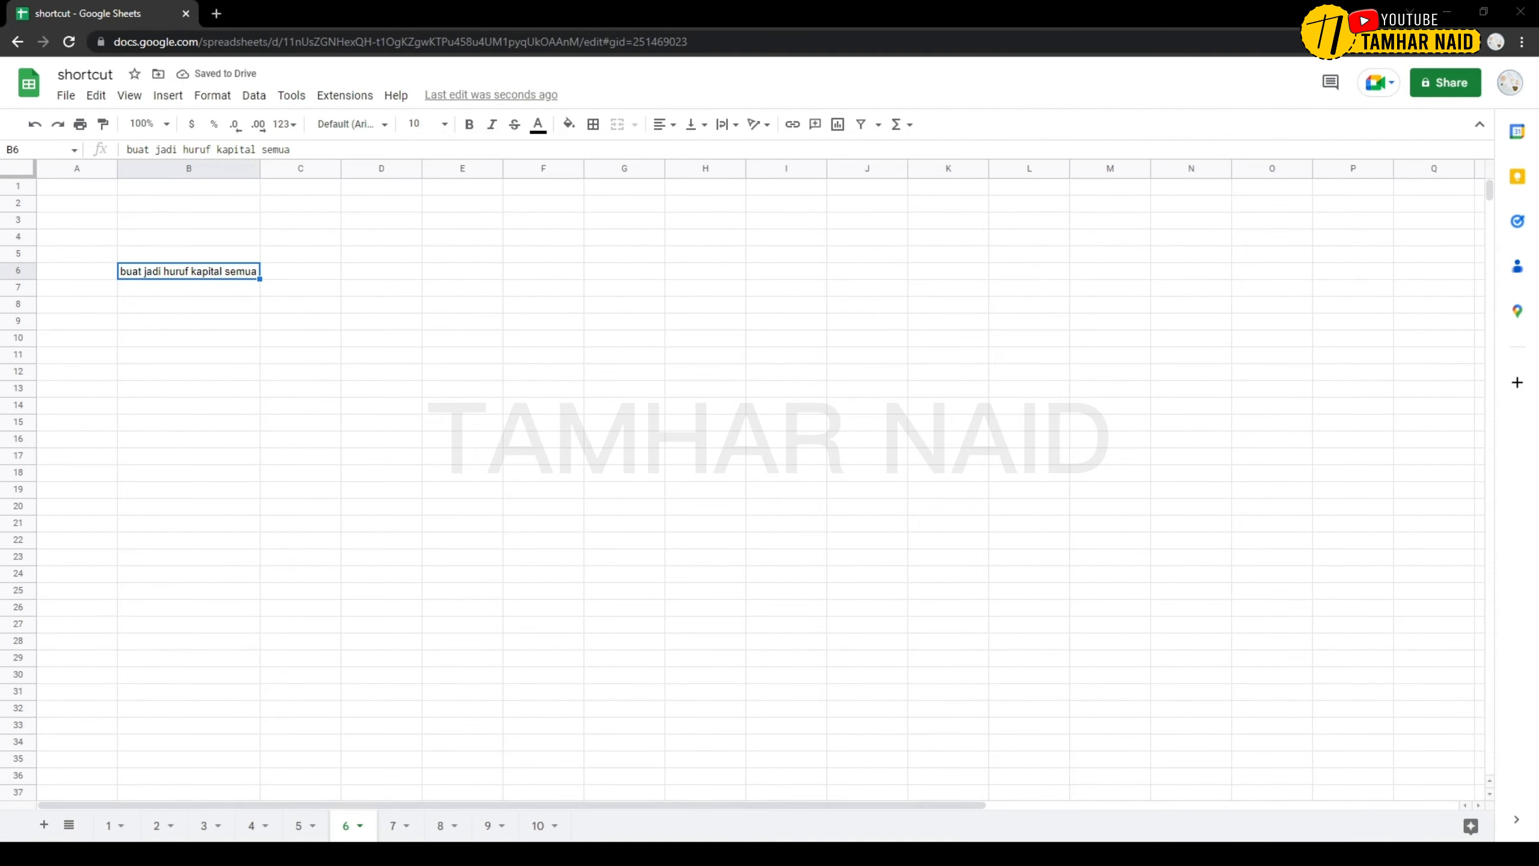
On sheet 6, convert B6's text to uppercase in C6 with =UPPER(B6) and fit column C to its content.
click(1353, 507)
click(188, 272)
click(300, 271)
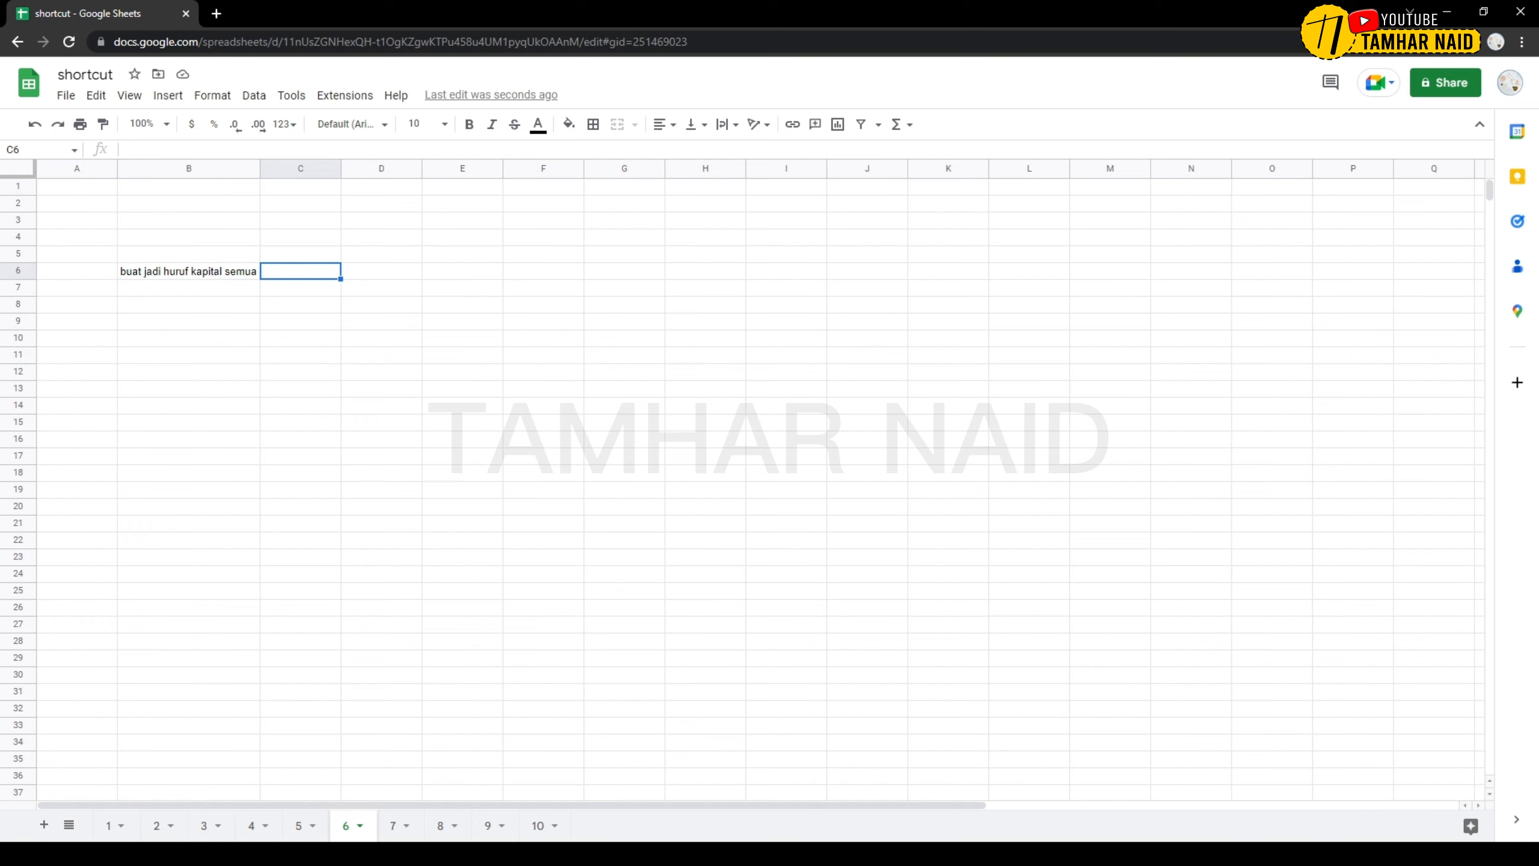
text(=upp)
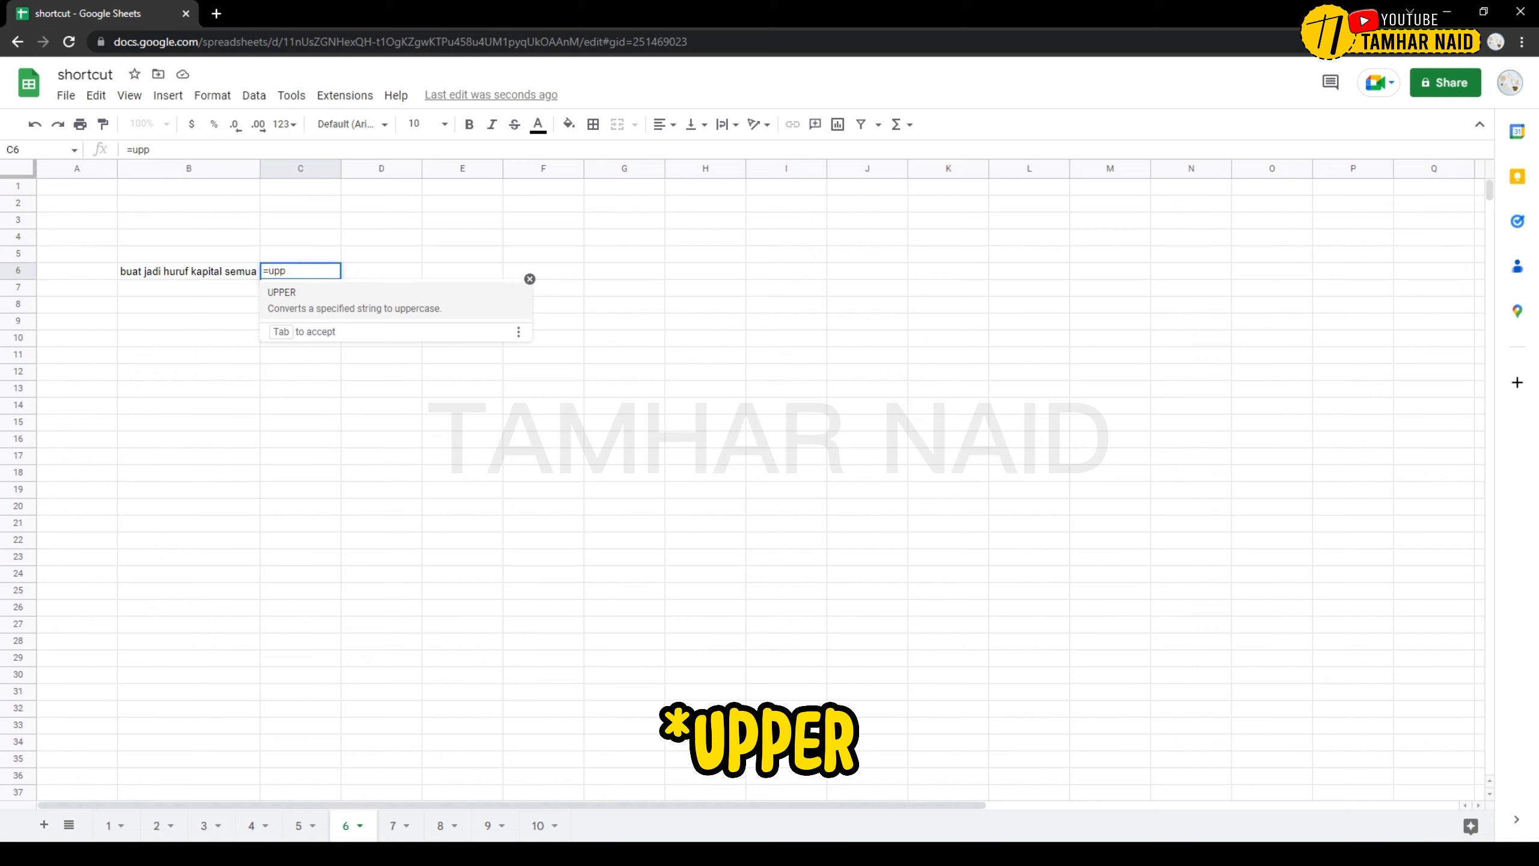
key(Tab)
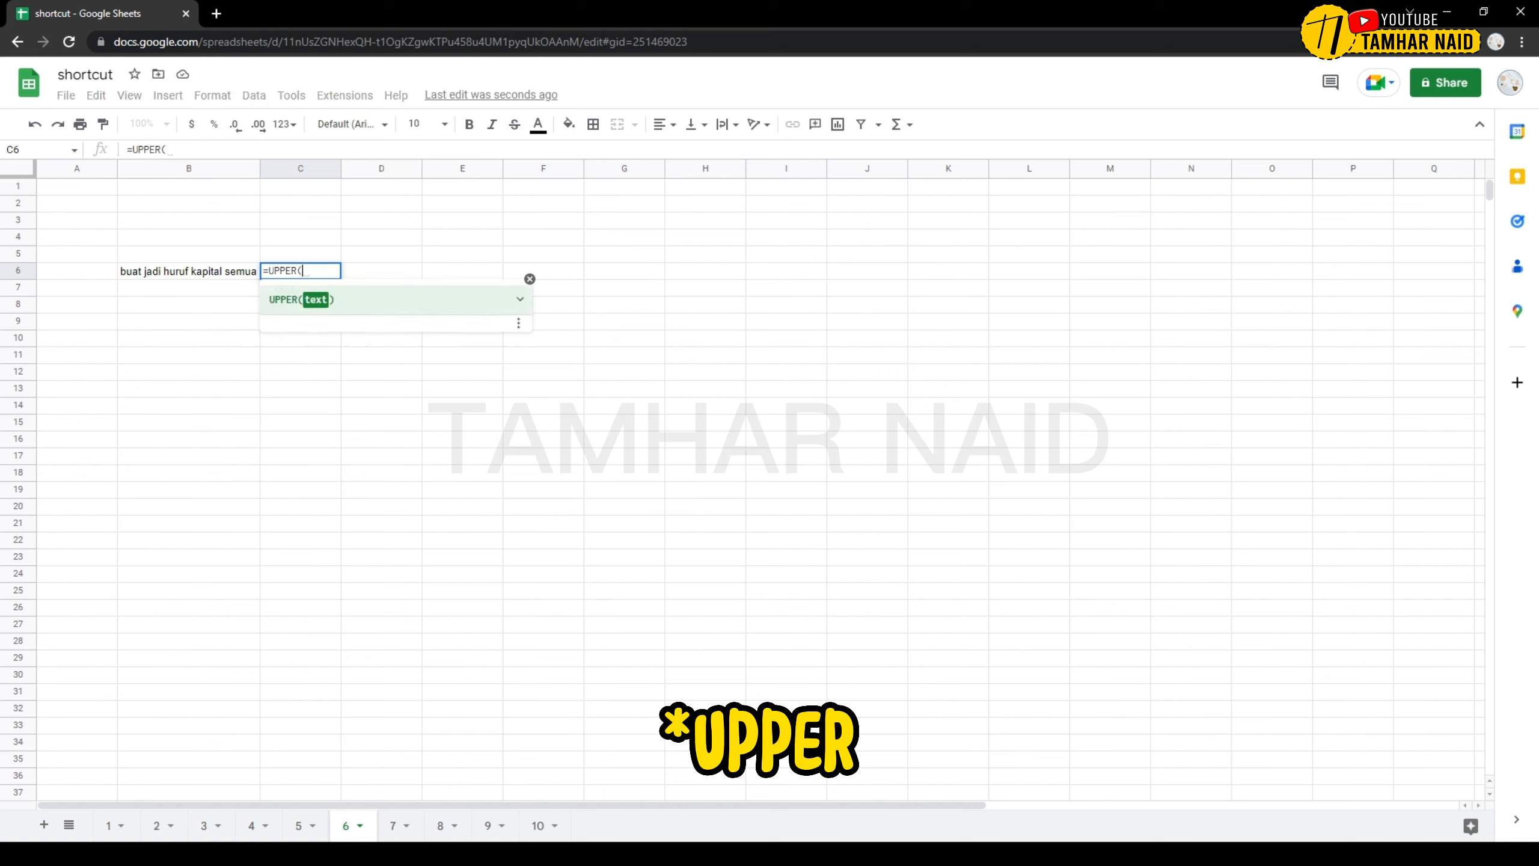
key(Left)
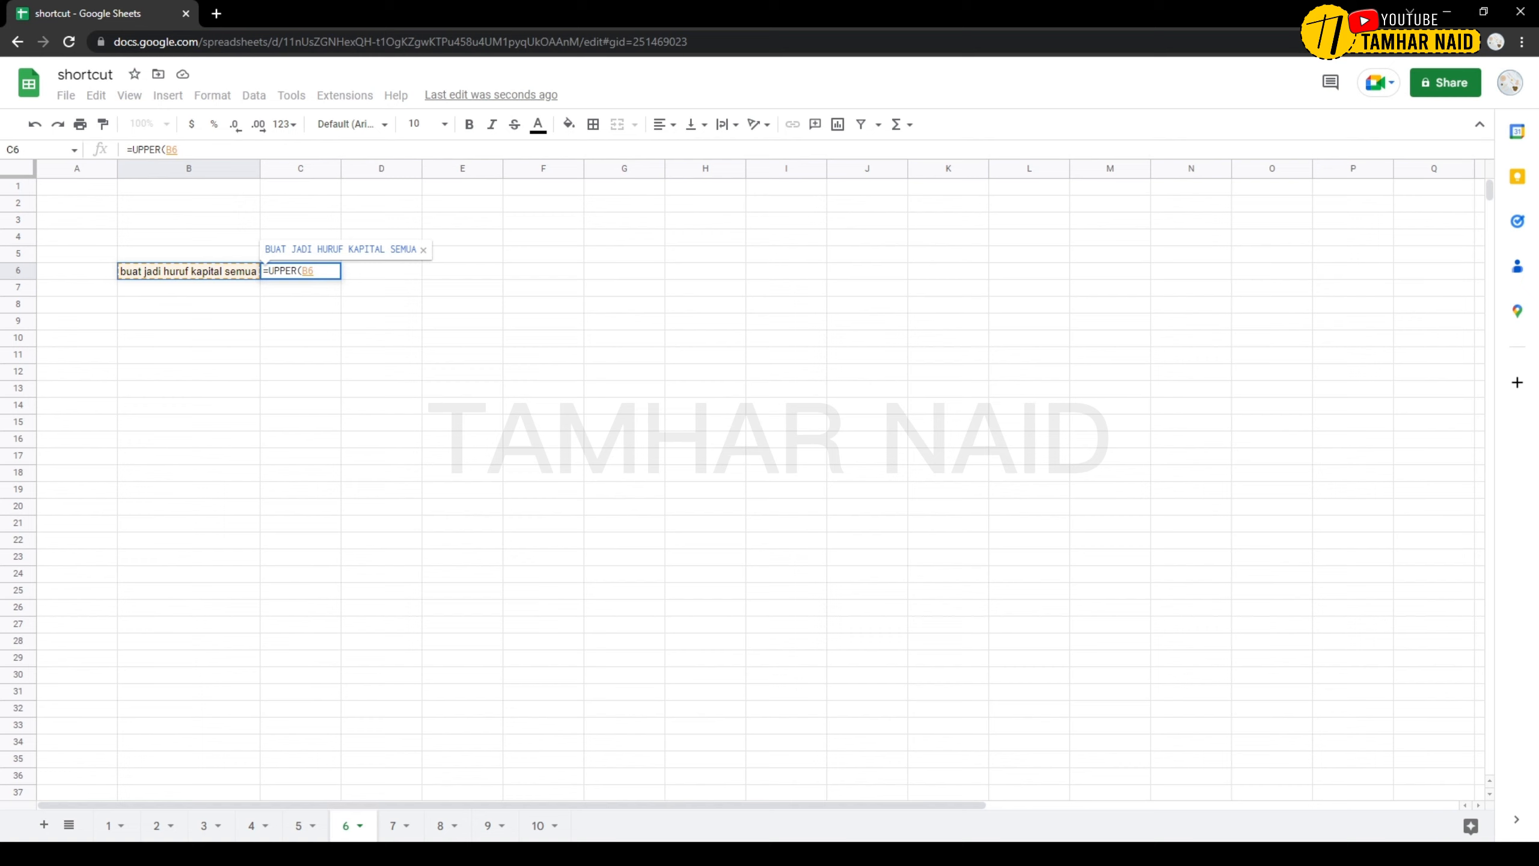
key(Return)
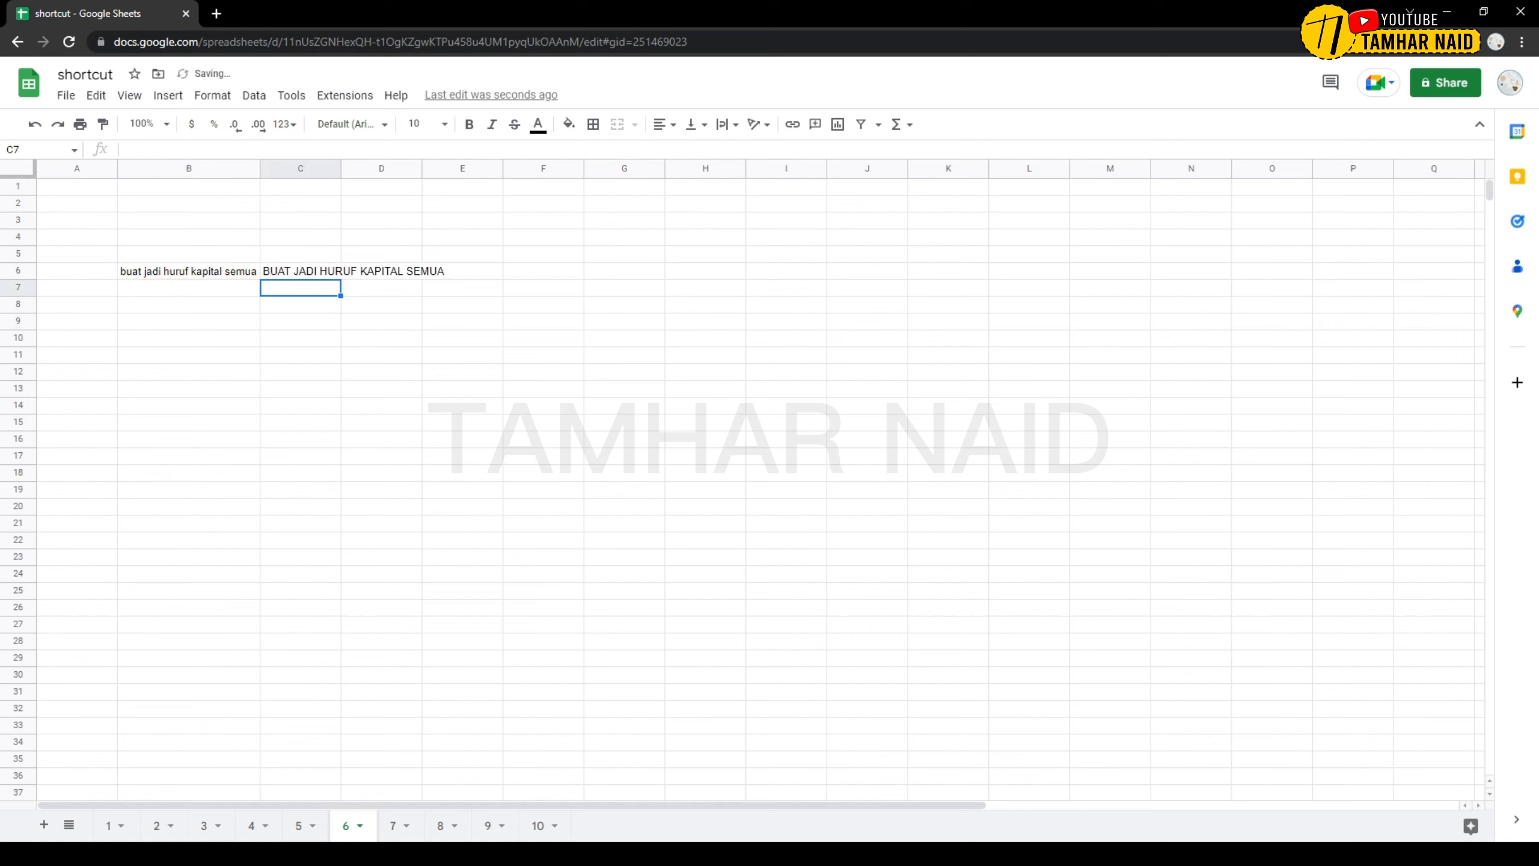
double_click(340, 169)
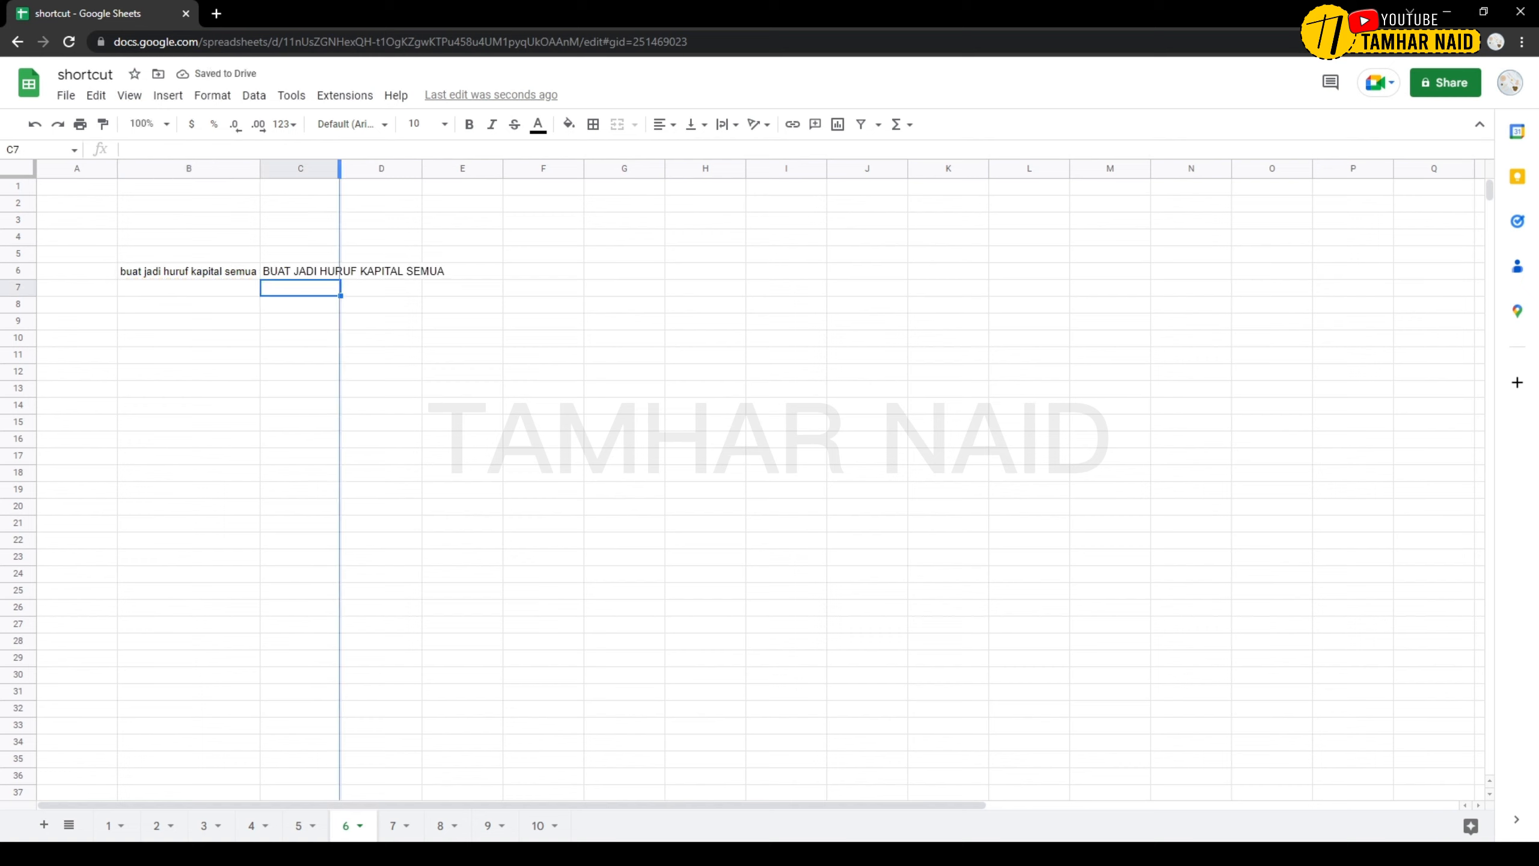
click(354, 272)
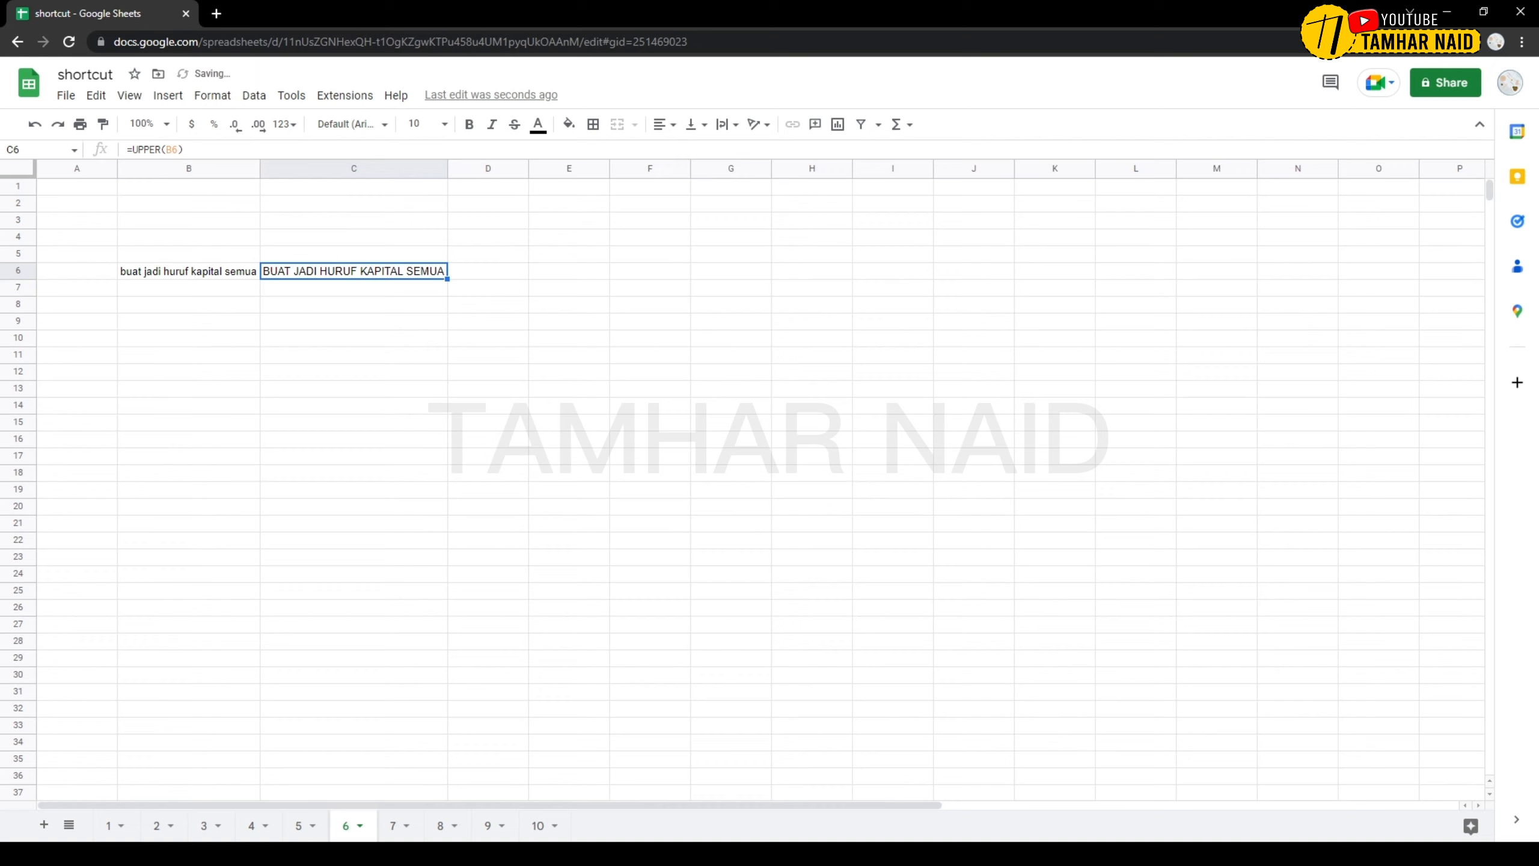
Convert the uppercase text from C6 to lowercase in cell C7 with =LOWER(C6).
key(Down)
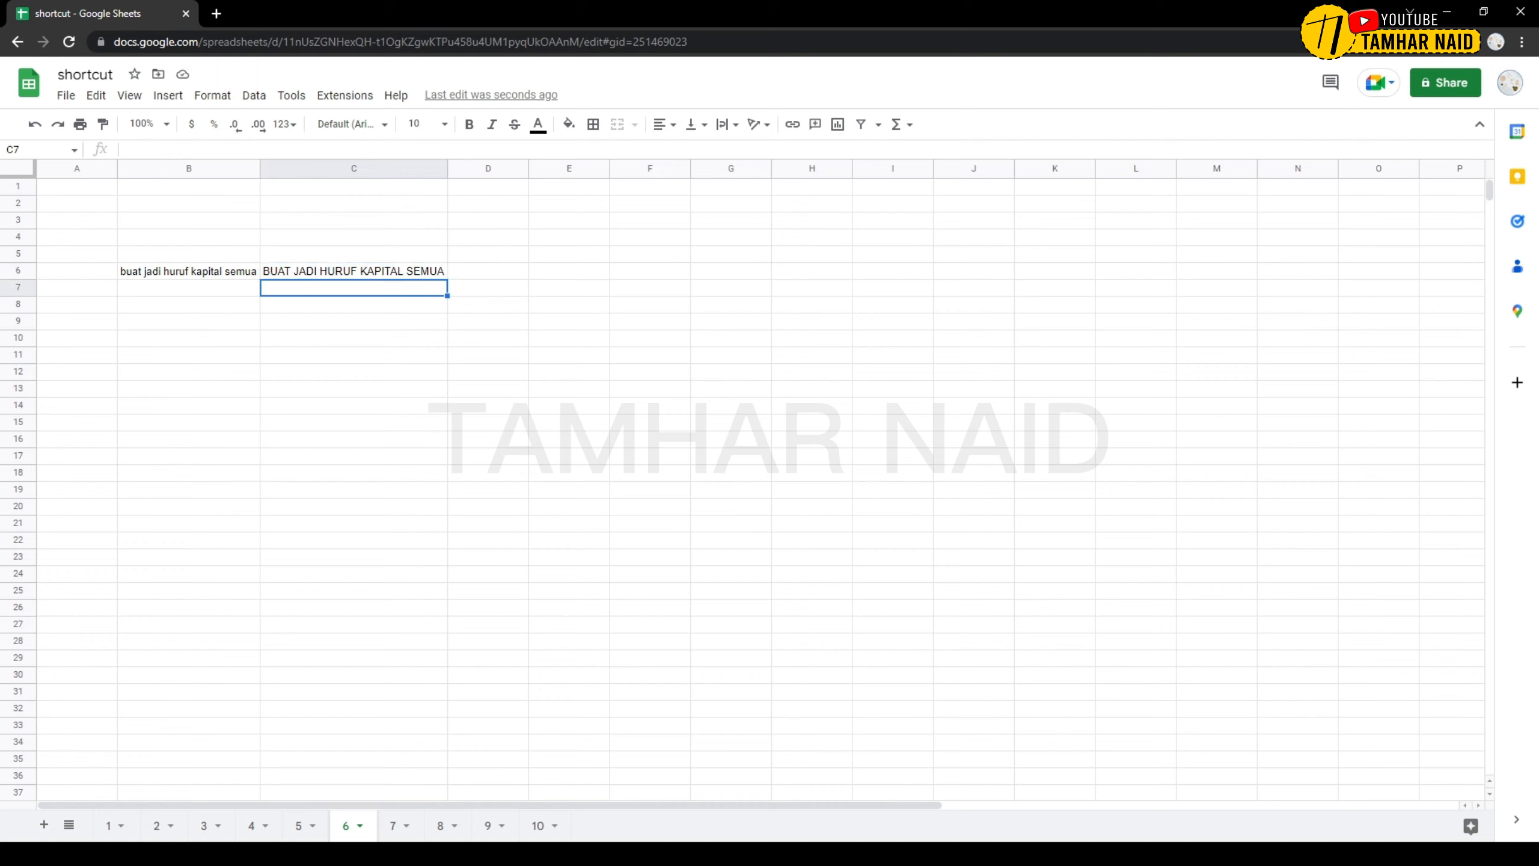
text(=)
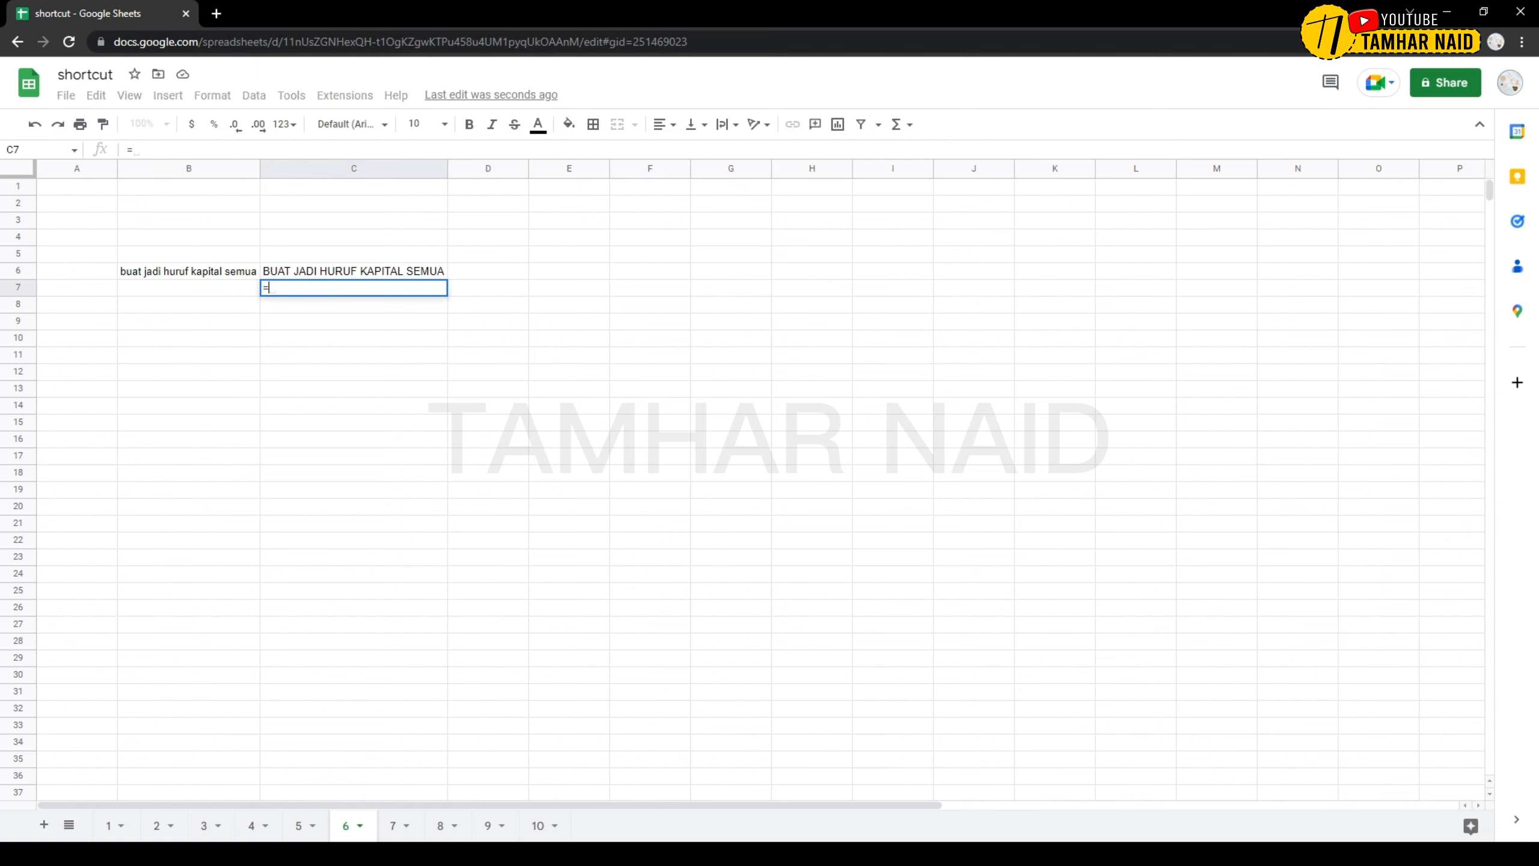
text(low)
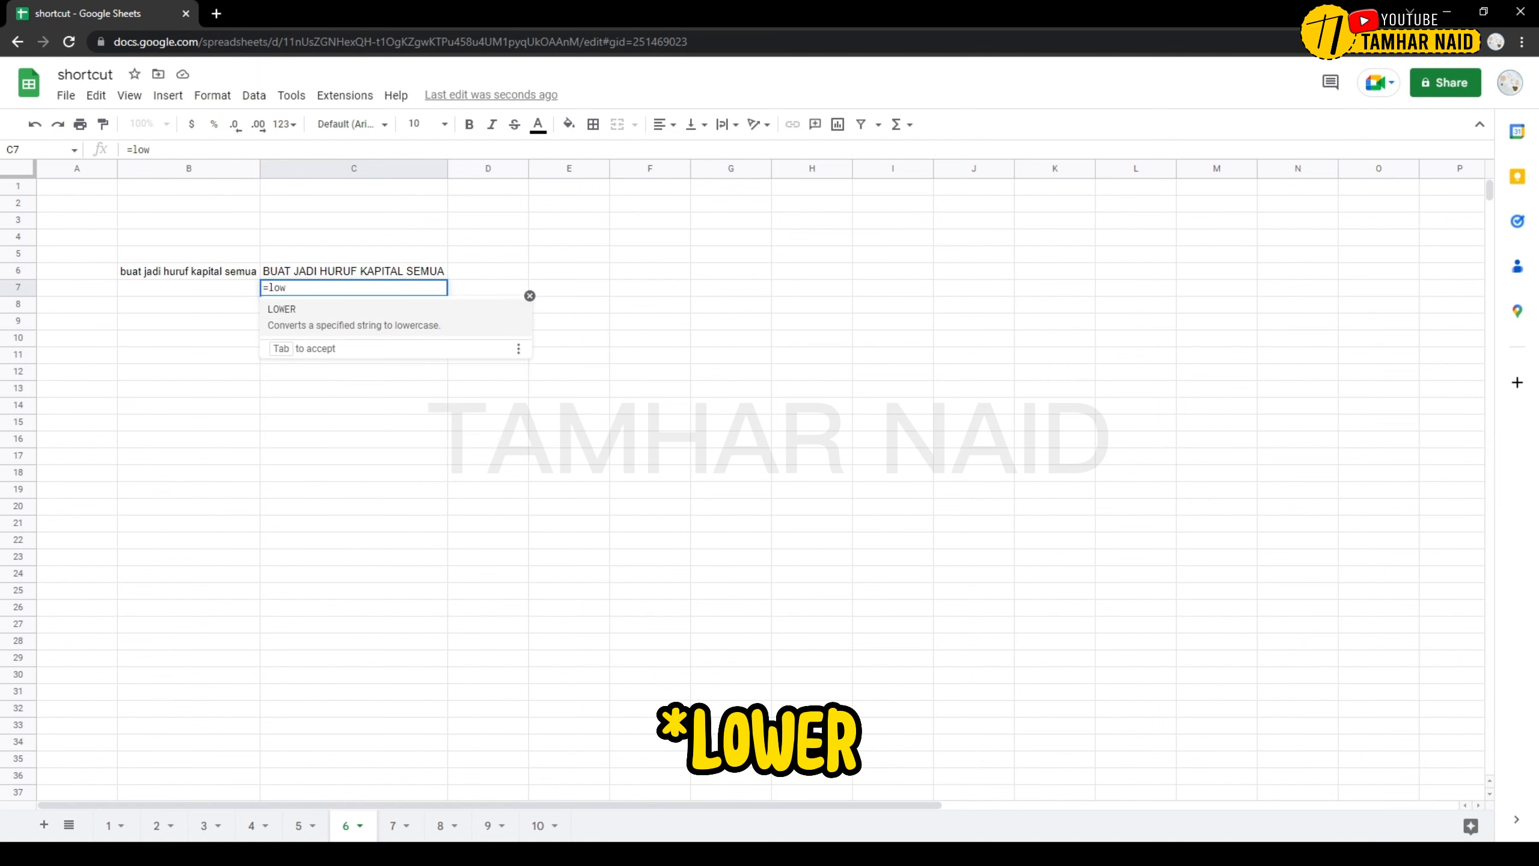
key(Tab)
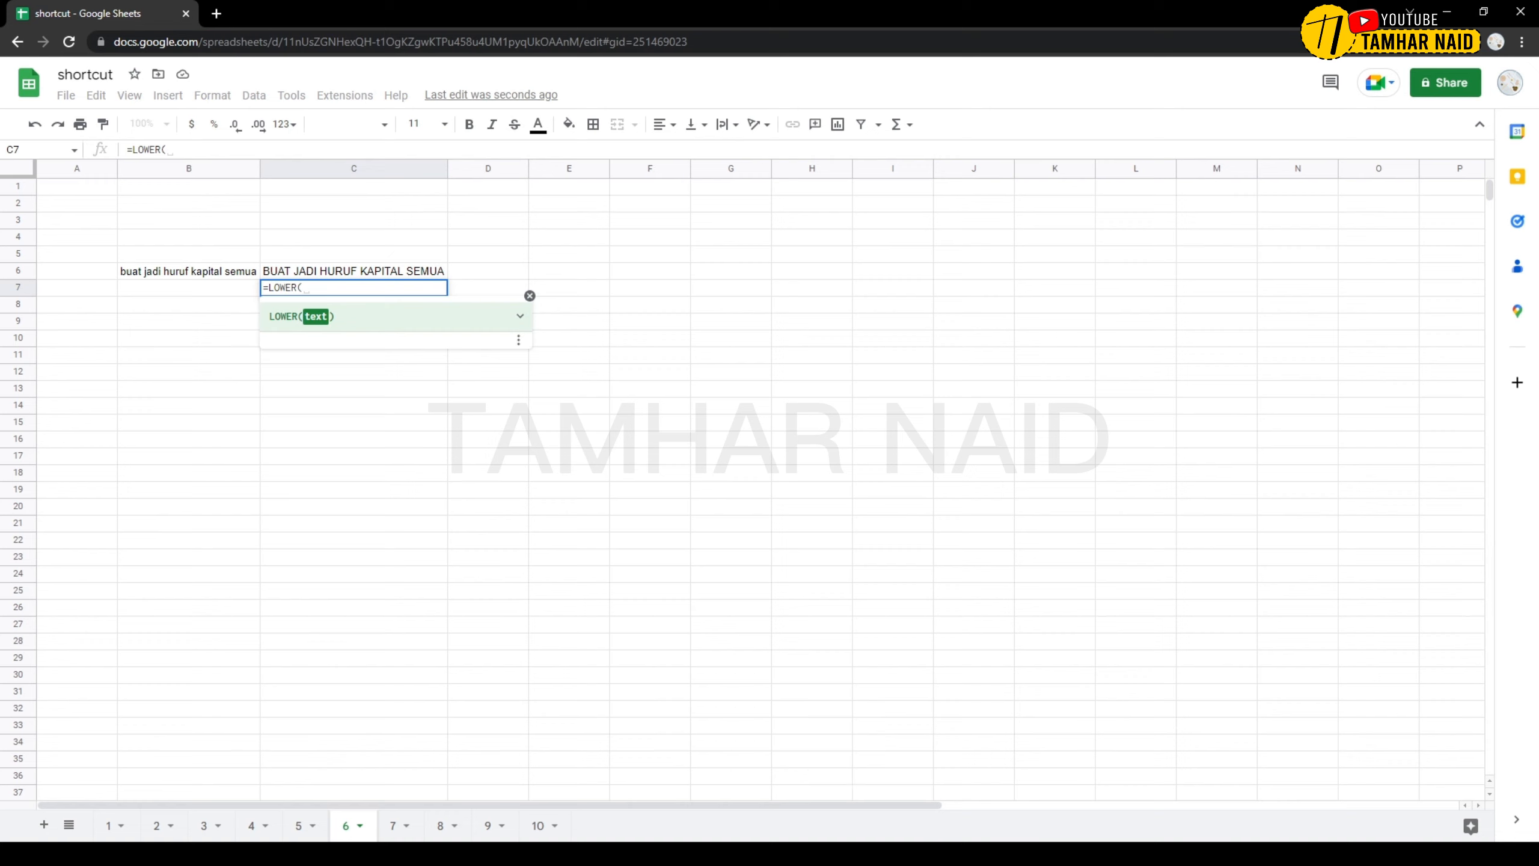
key(Up)
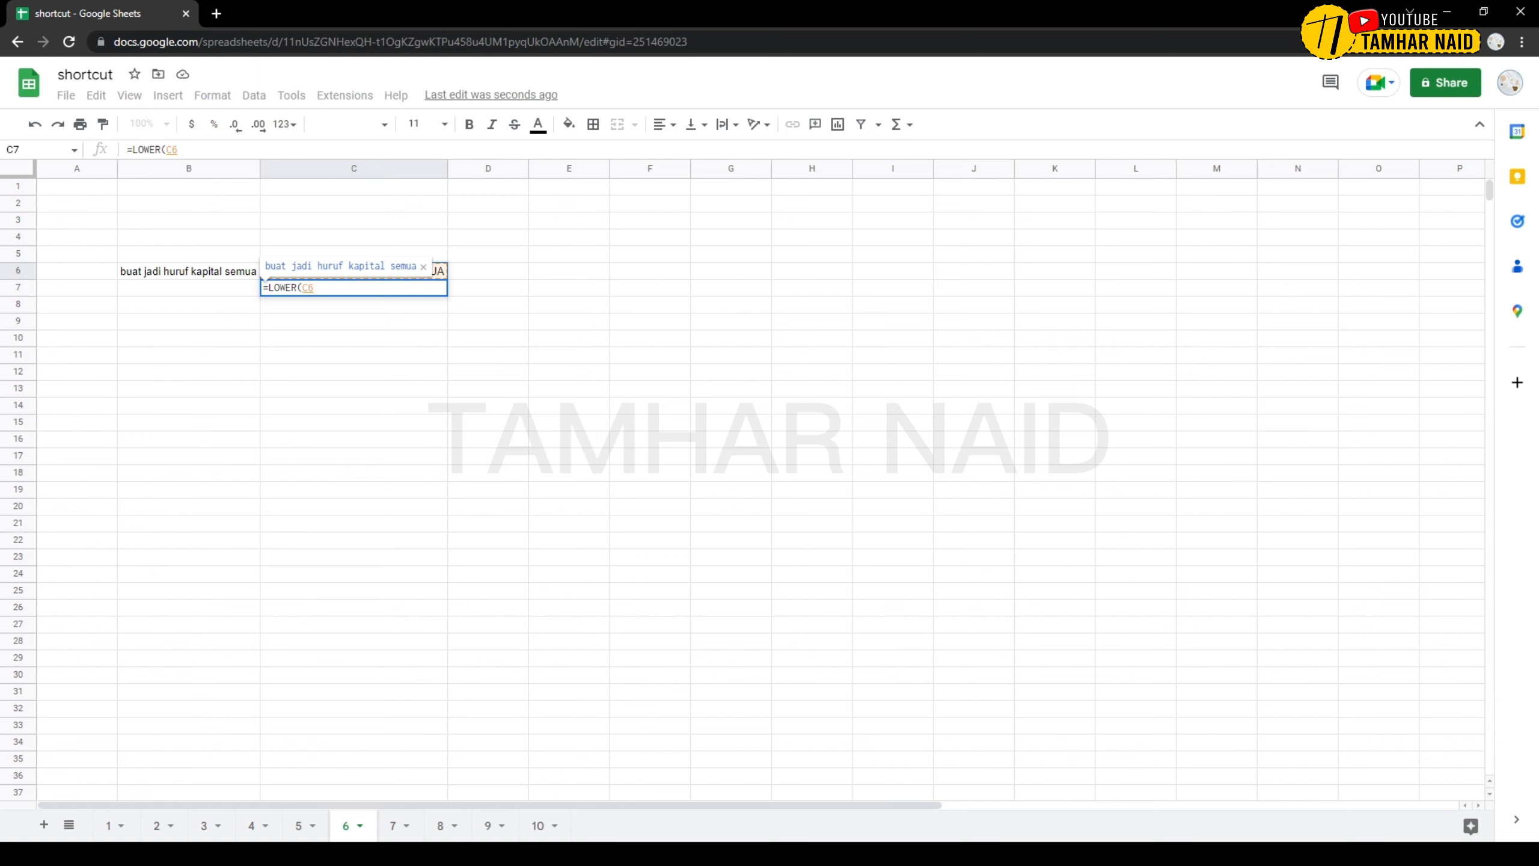
key(Return)
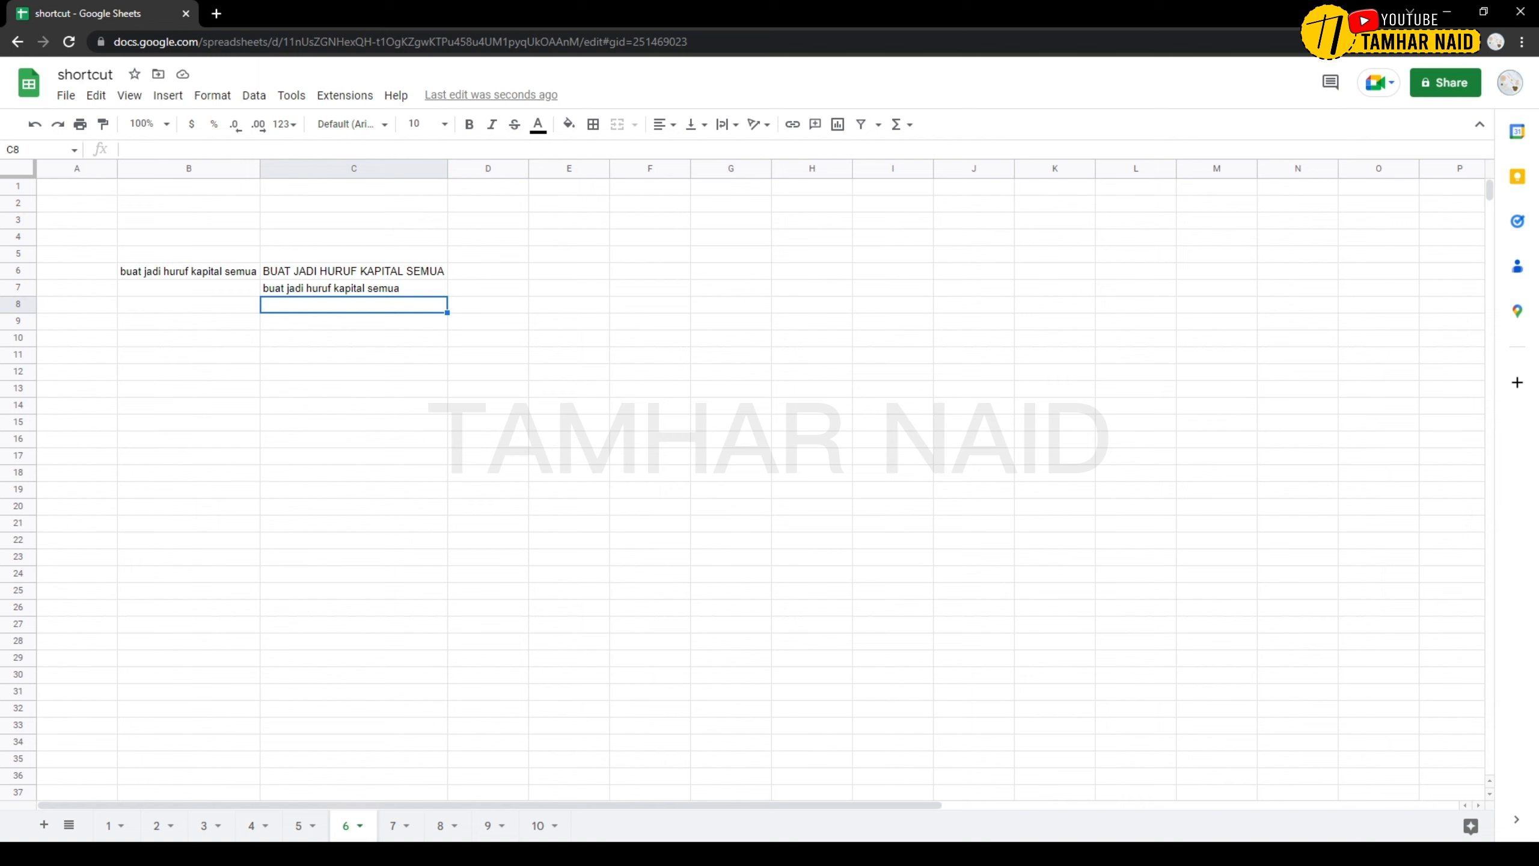
Capitalize each word of C7's text in cell C8 with =PROPER(C7).
text(=pro)
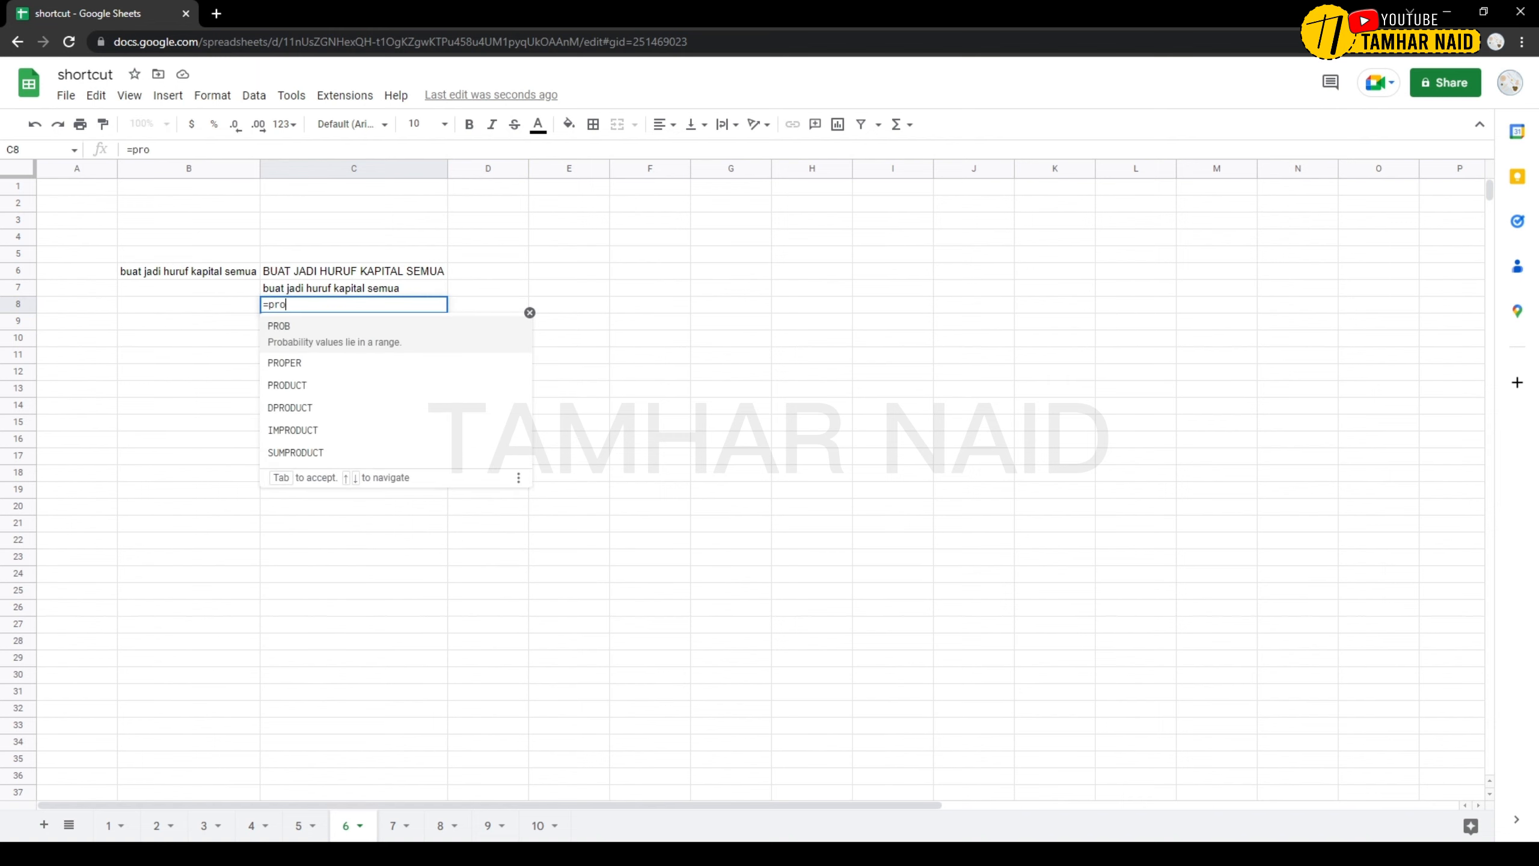
key(Down)
key(Tab)
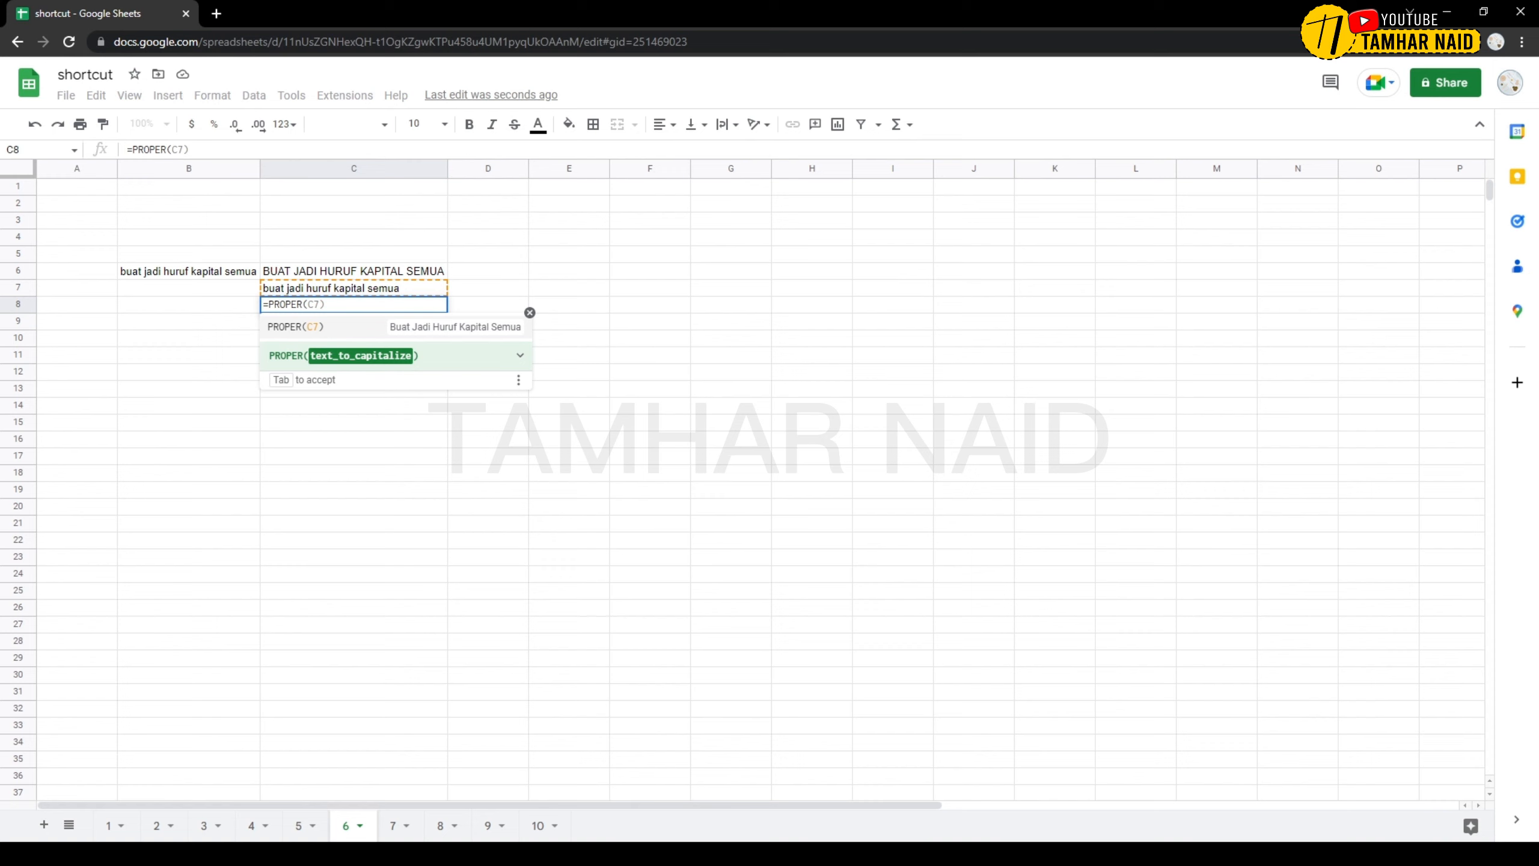
text(C7)
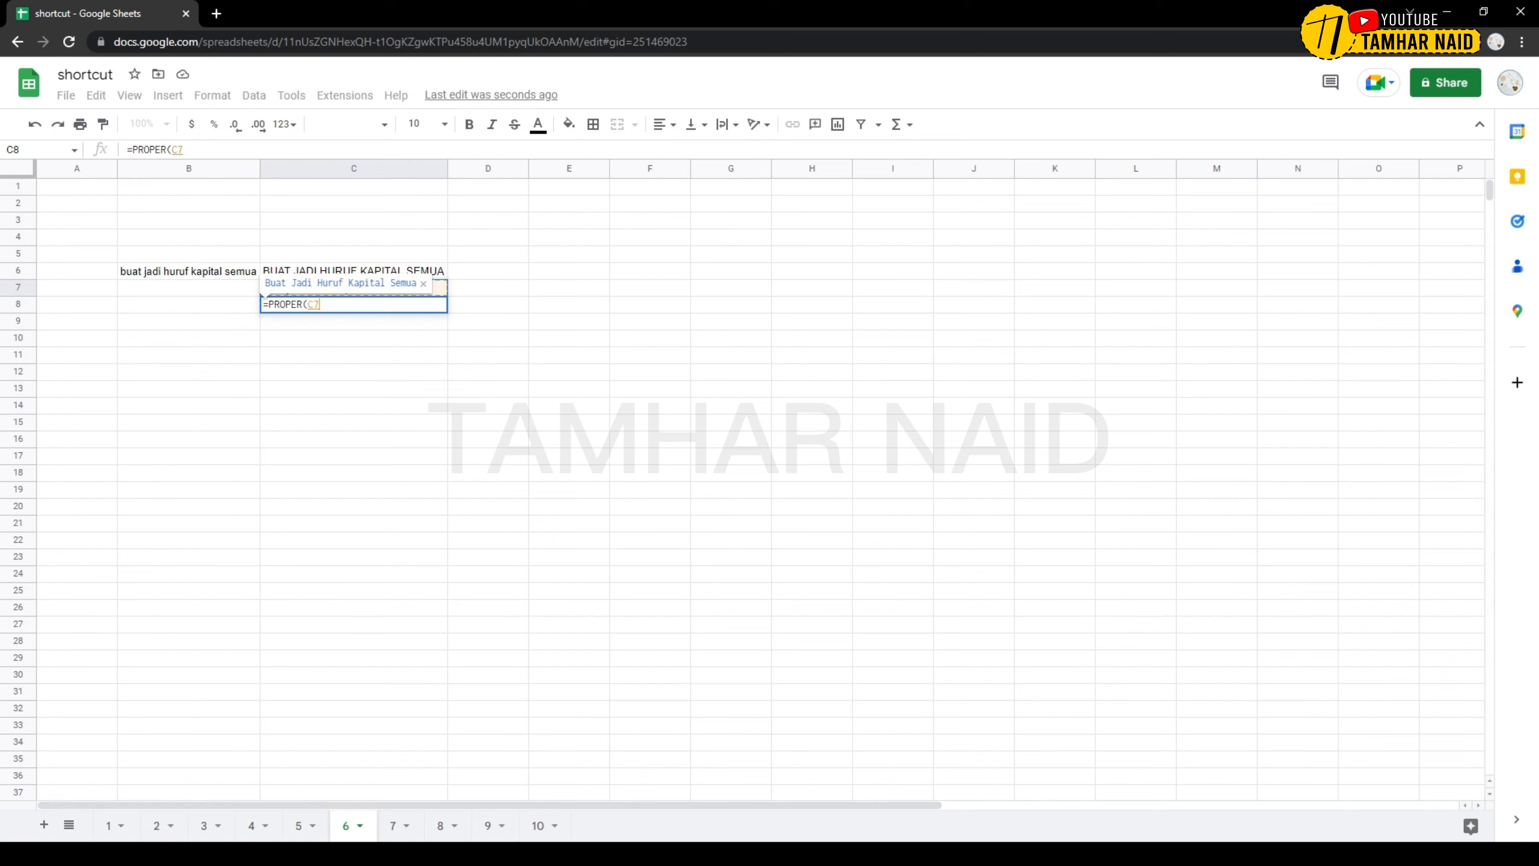
key(Return)
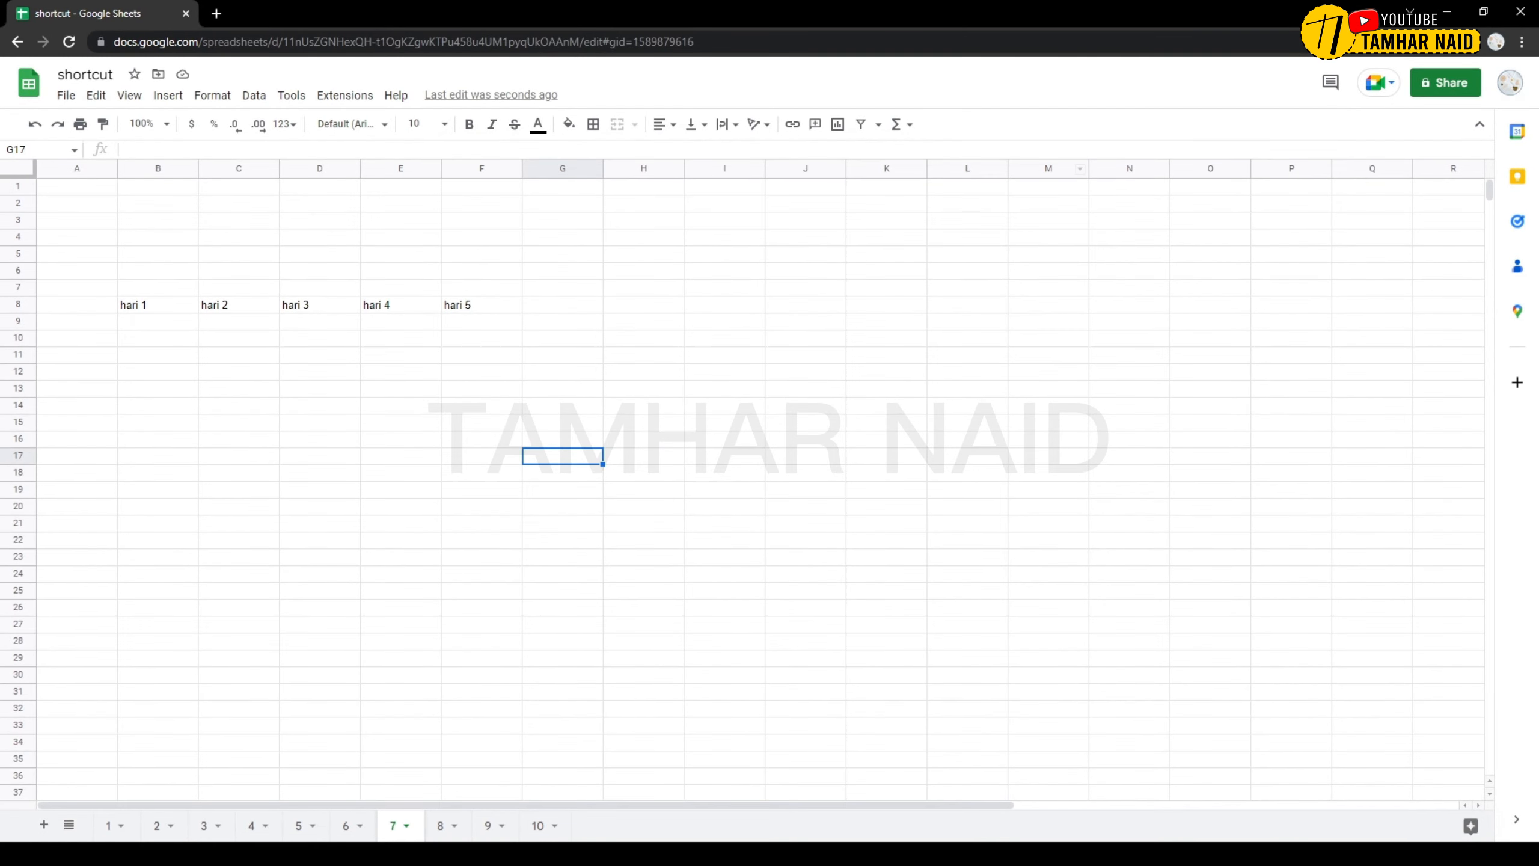
On sheet 7, fit the widths of columns B to F to their contents in one go.
drag(158, 305, 481, 306)
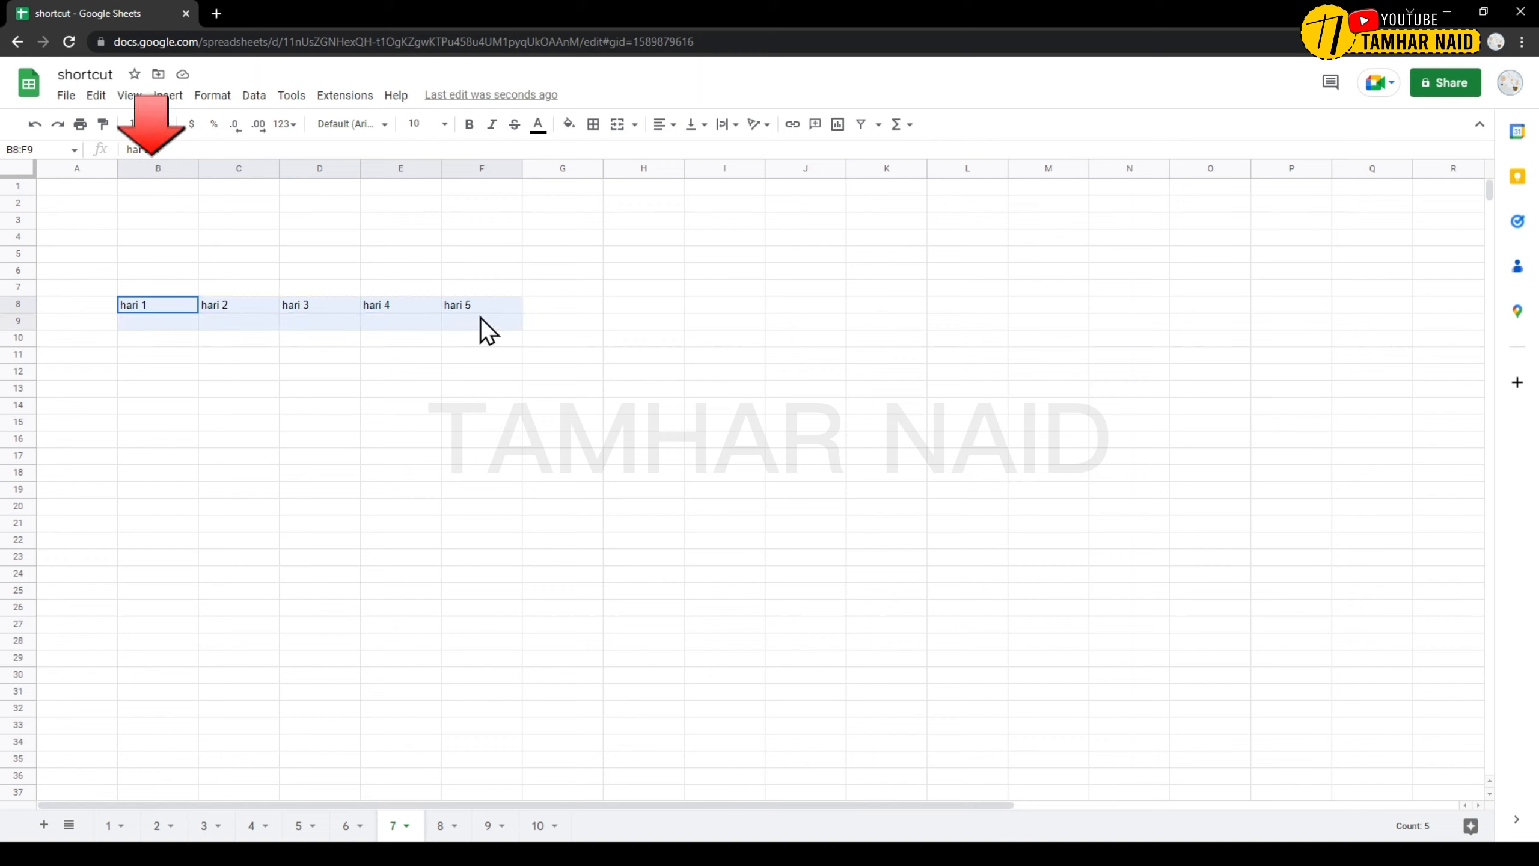
drag(151, 168, 492, 190)
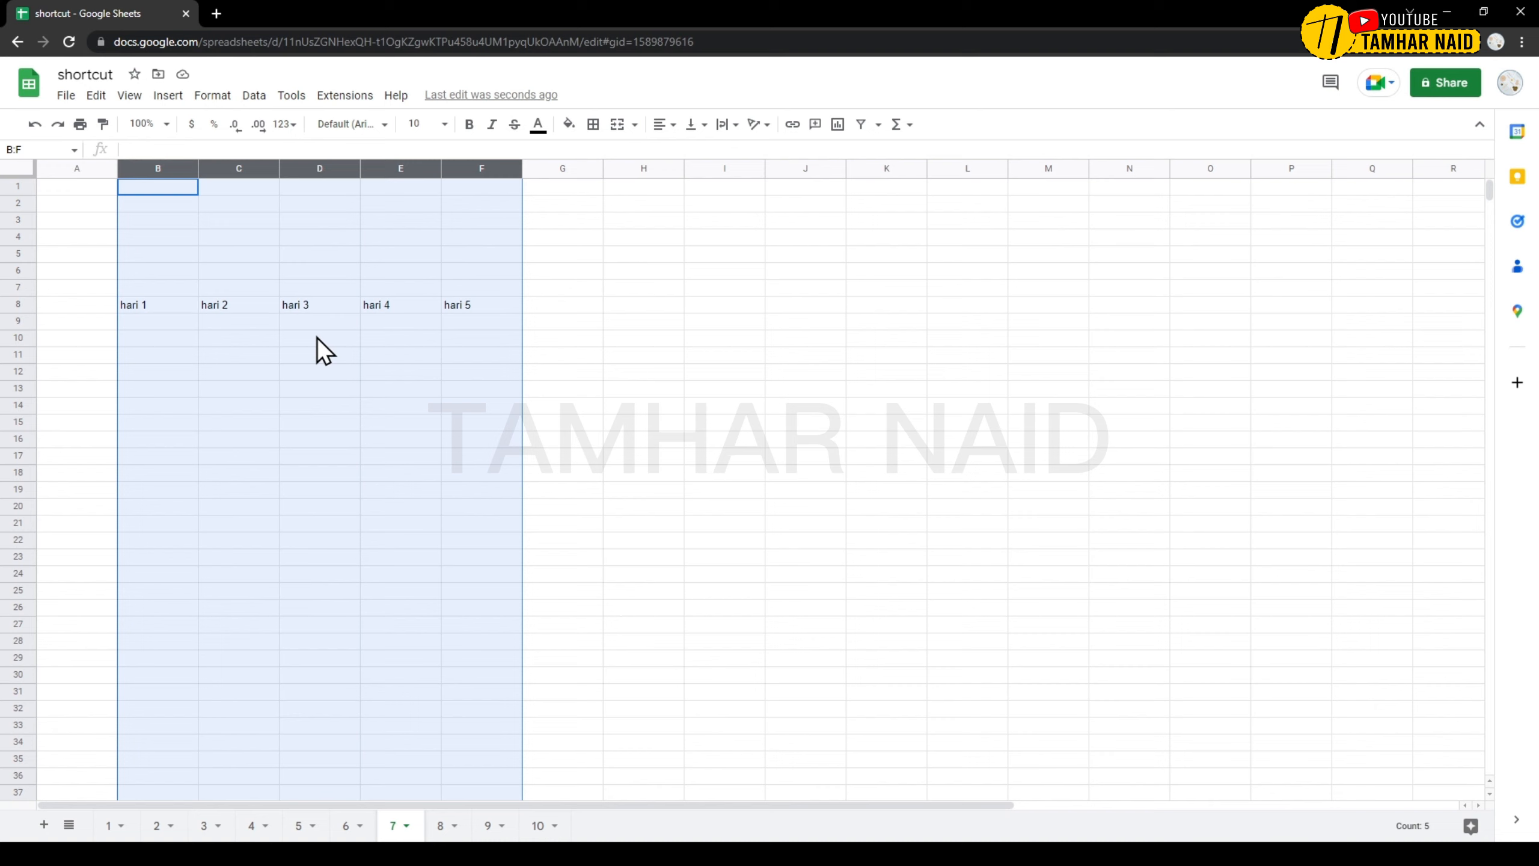
double_click(519, 167)
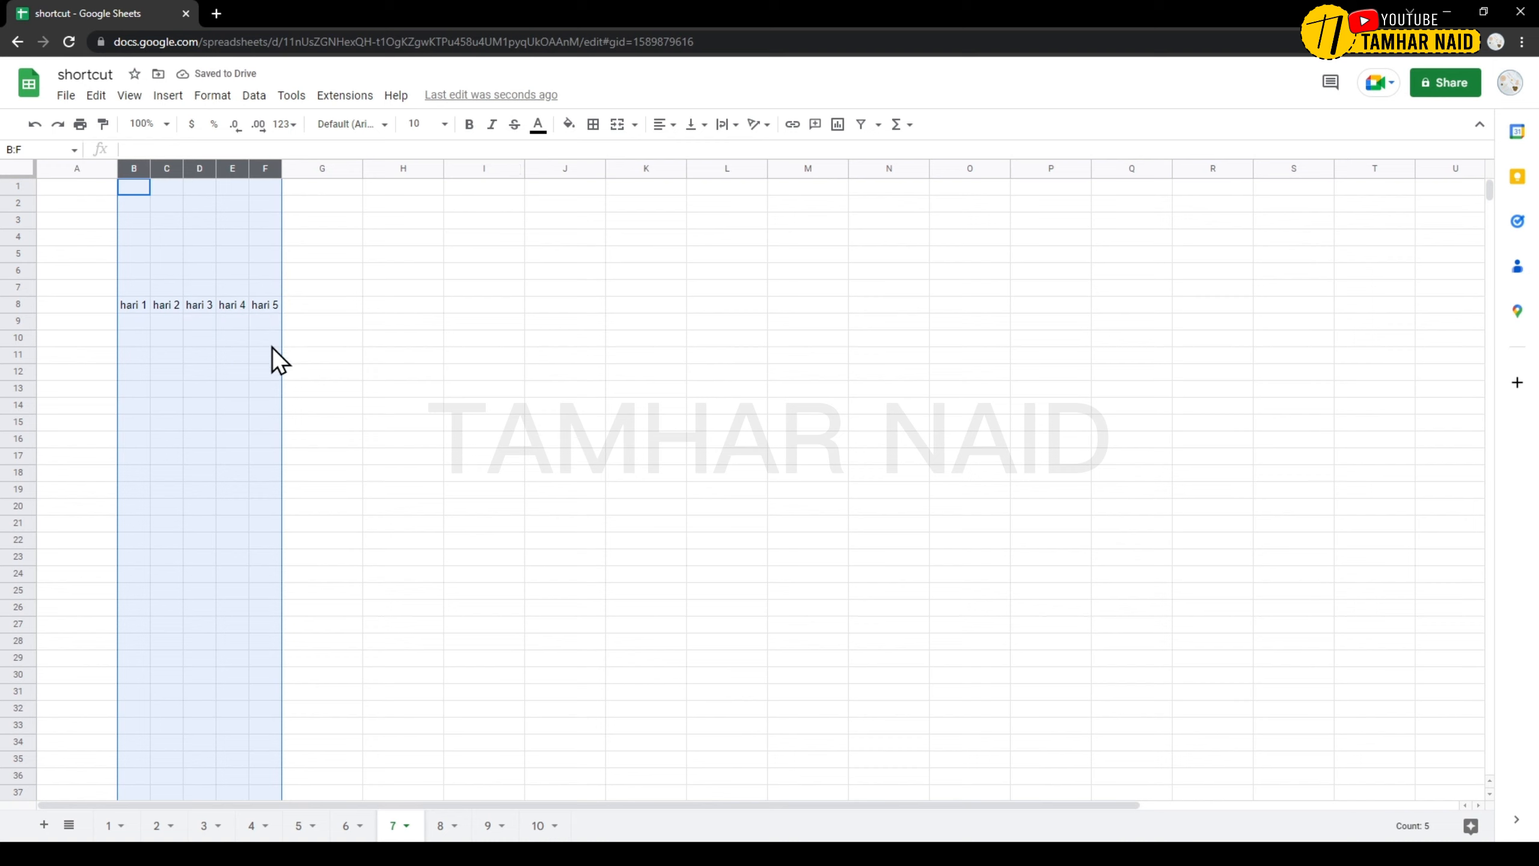
click(273, 321)
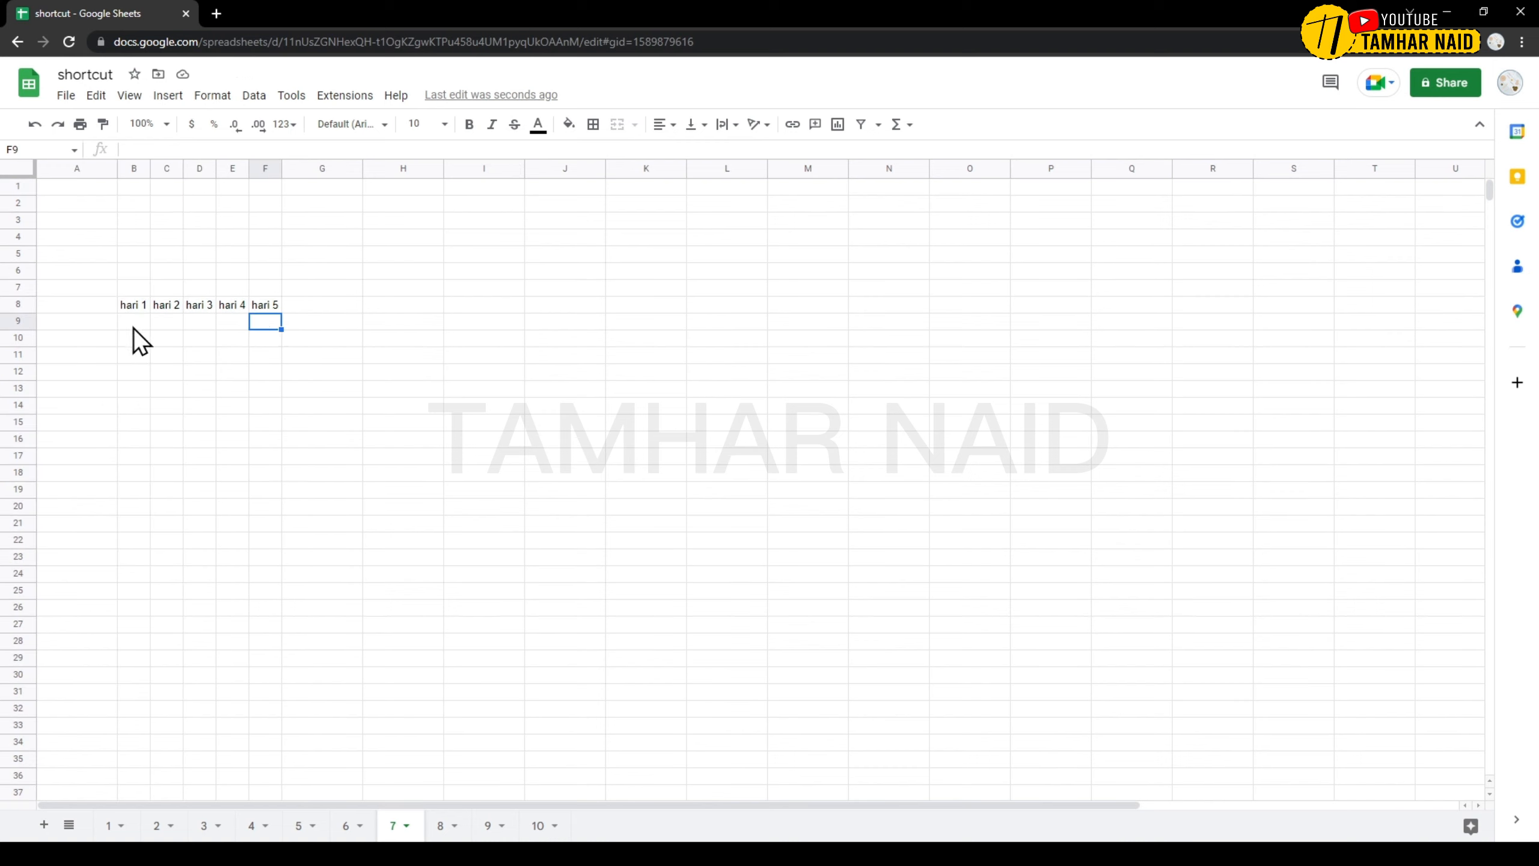
drag(134, 324, 266, 322)
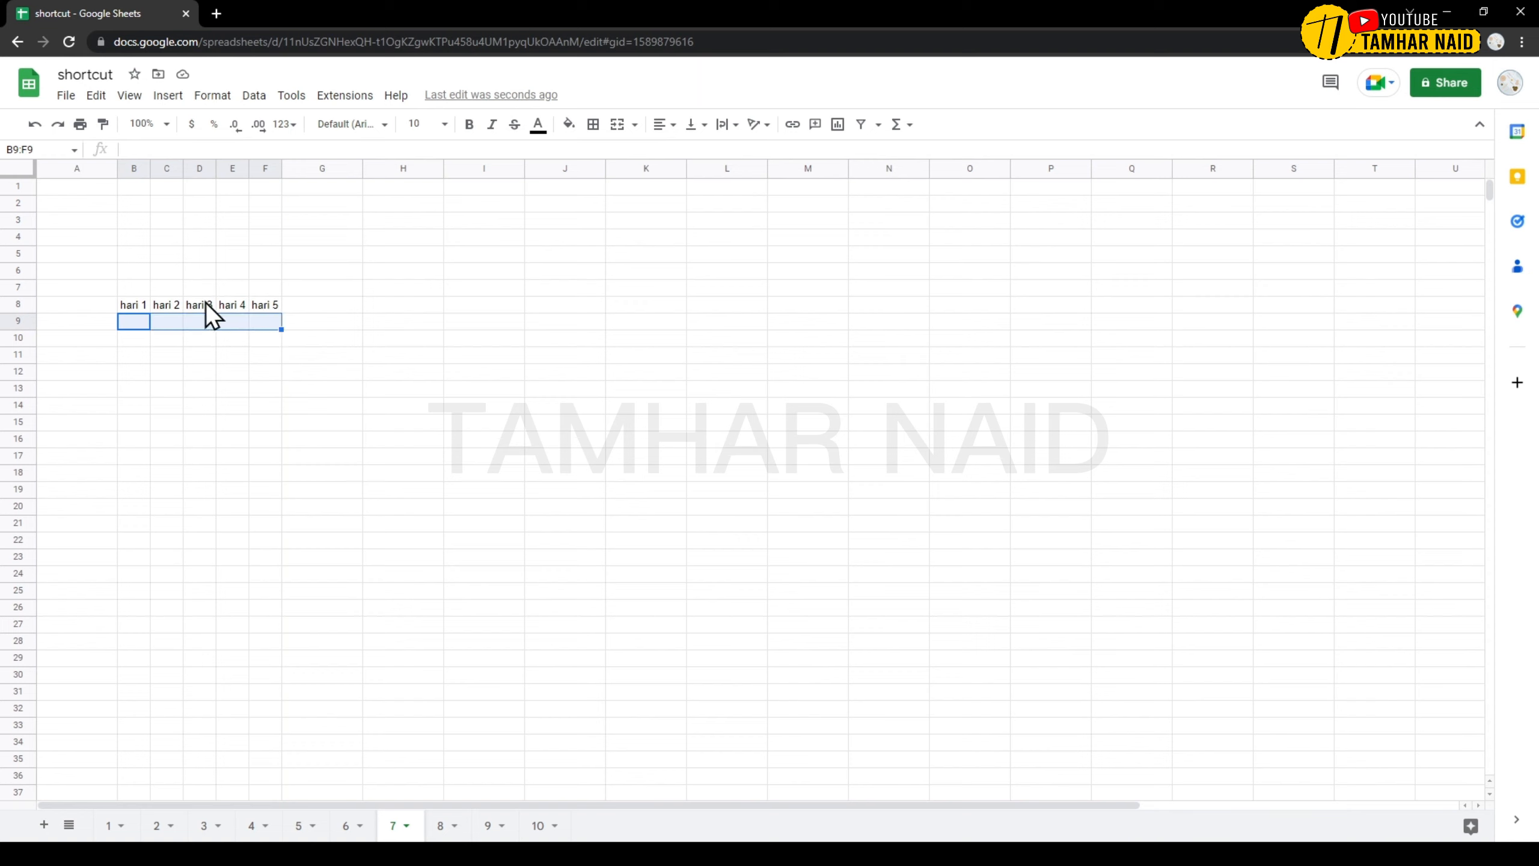
drag(130, 291, 268, 292)
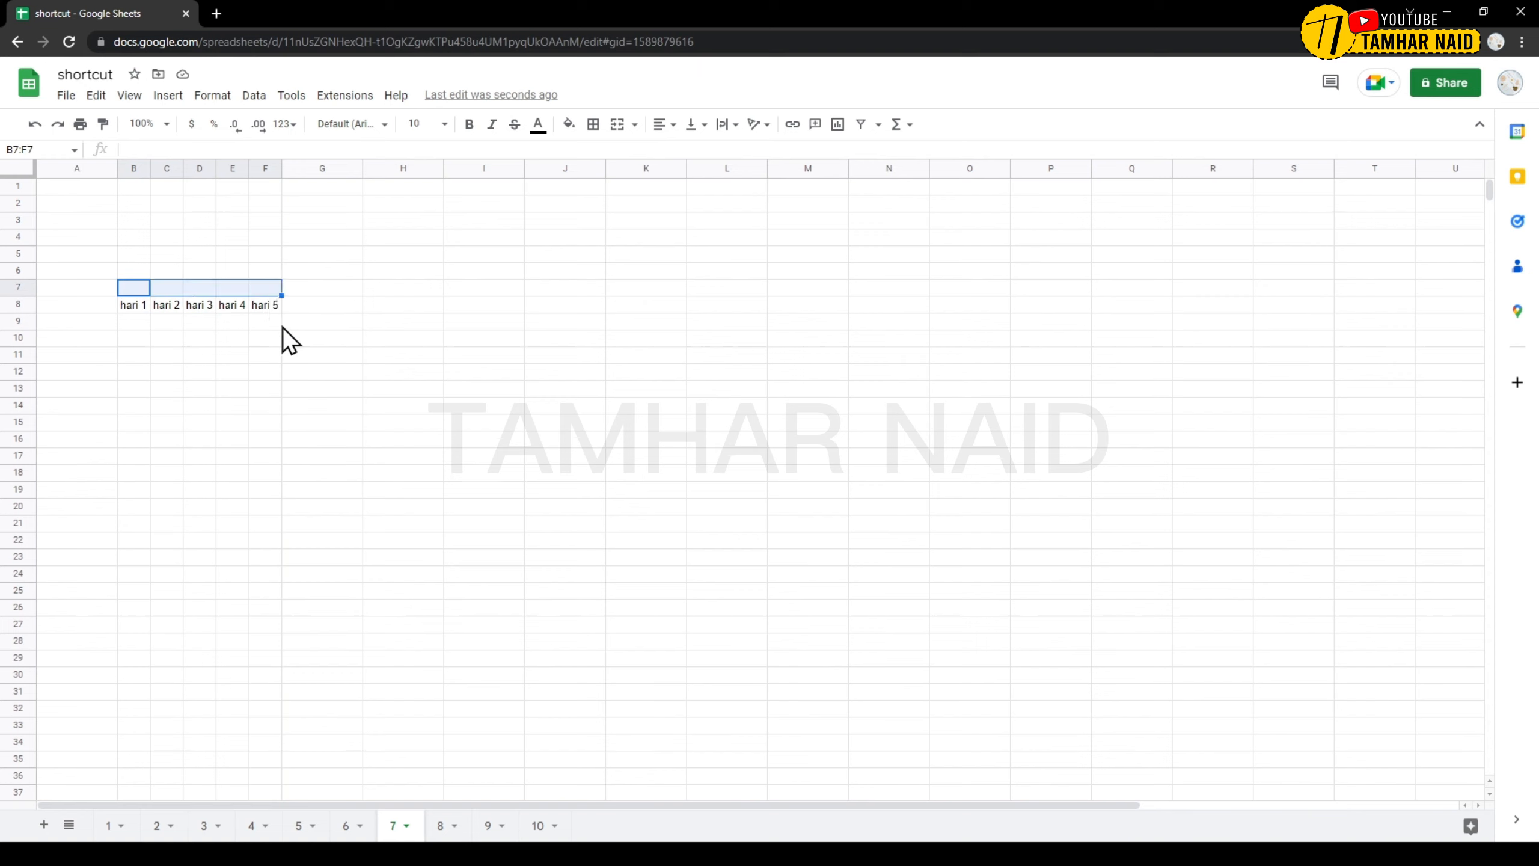
click(246, 292)
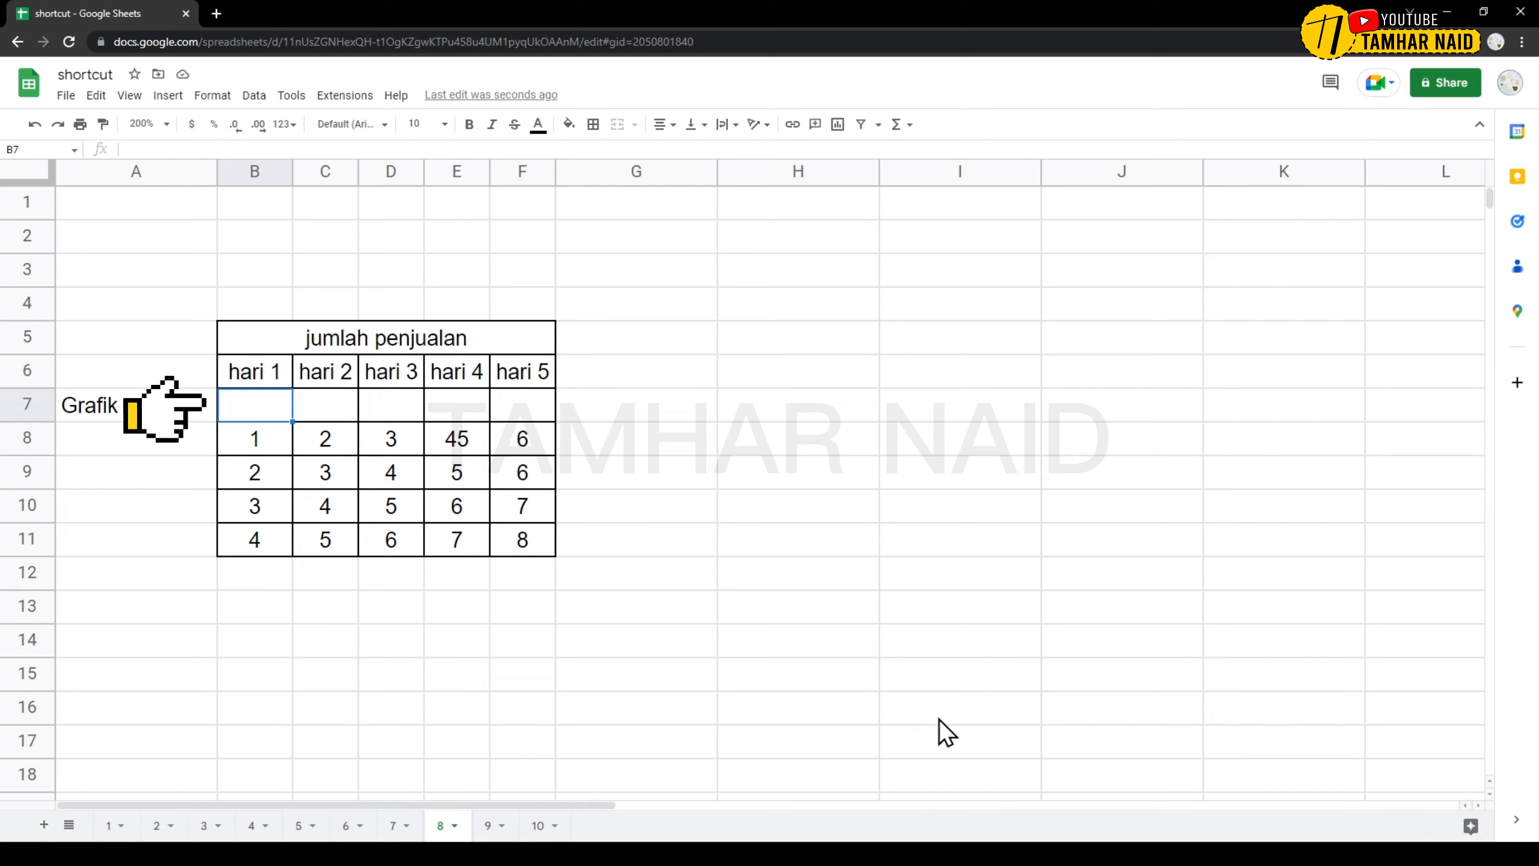
On sheet 8, chart the hari 1 values as a column sparkline in B7 with =SPARKLINE(B8:B11,{"charttype","column"}).
text(=)
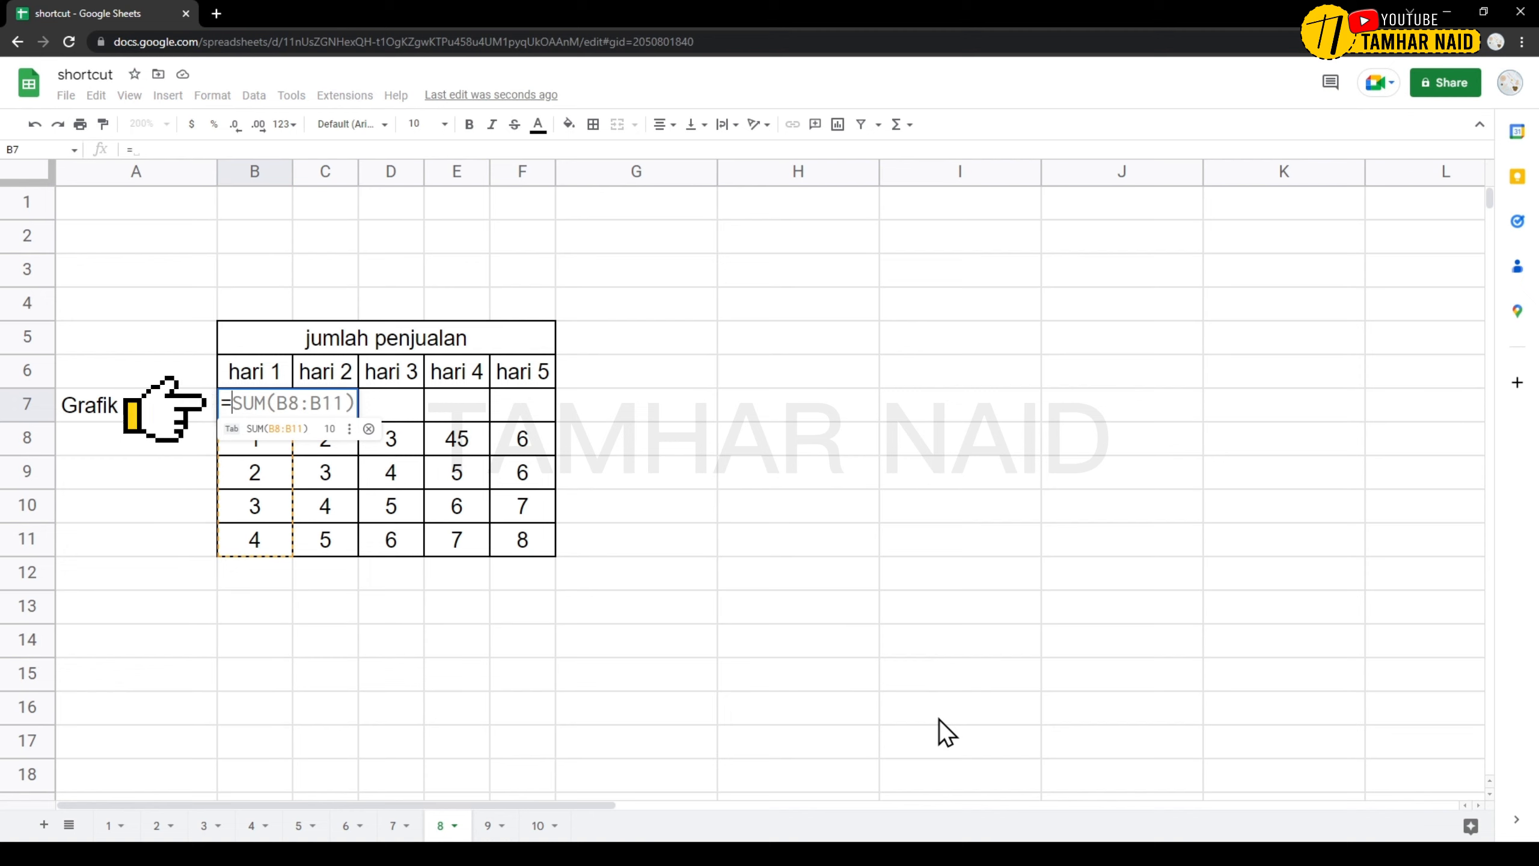
text(sp)
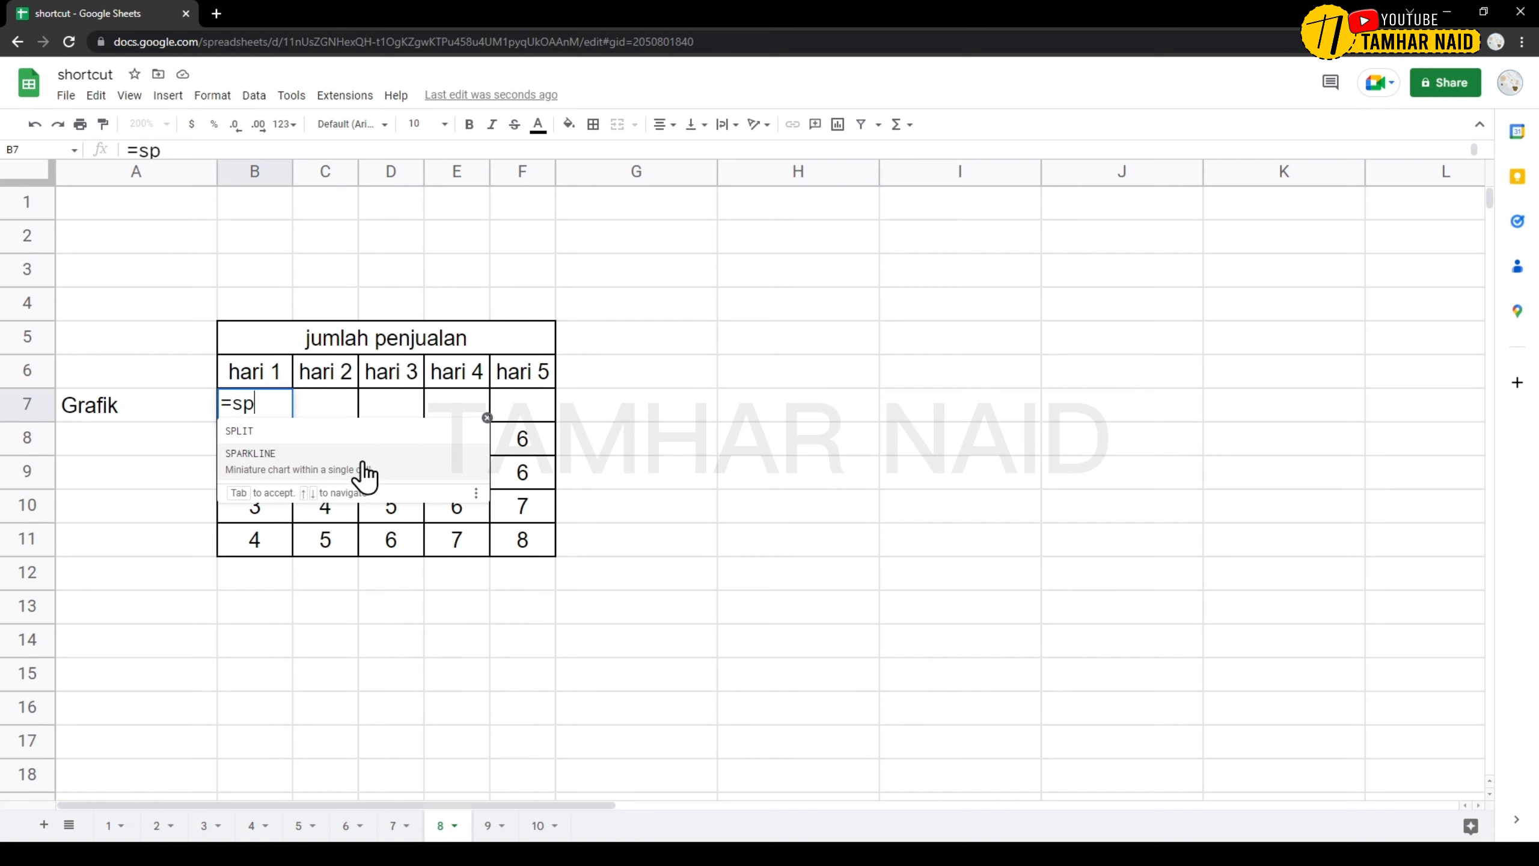
click(366, 467)
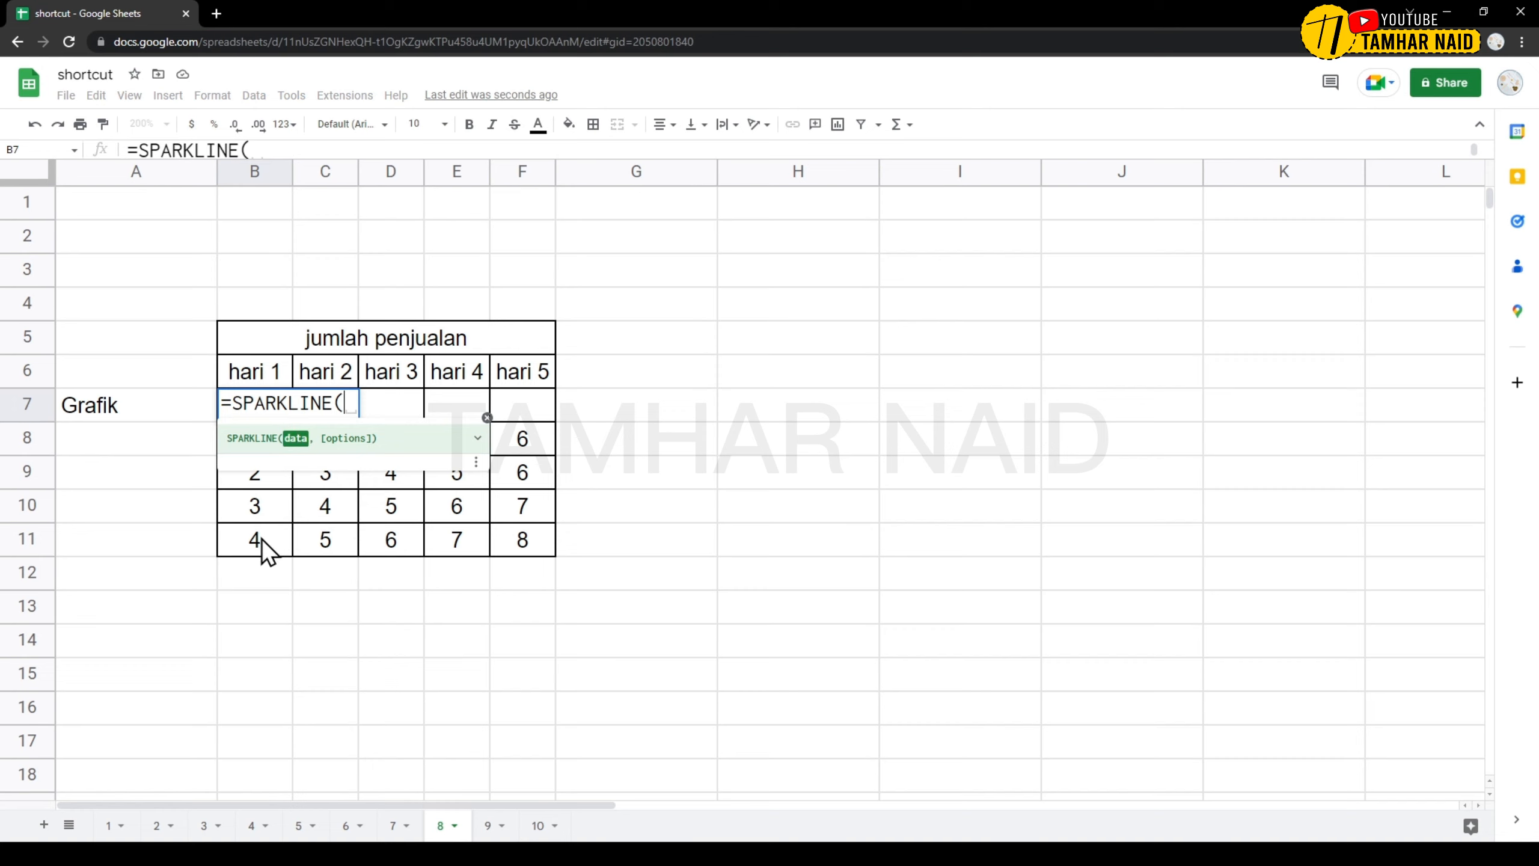
drag(262, 538, 261, 464)
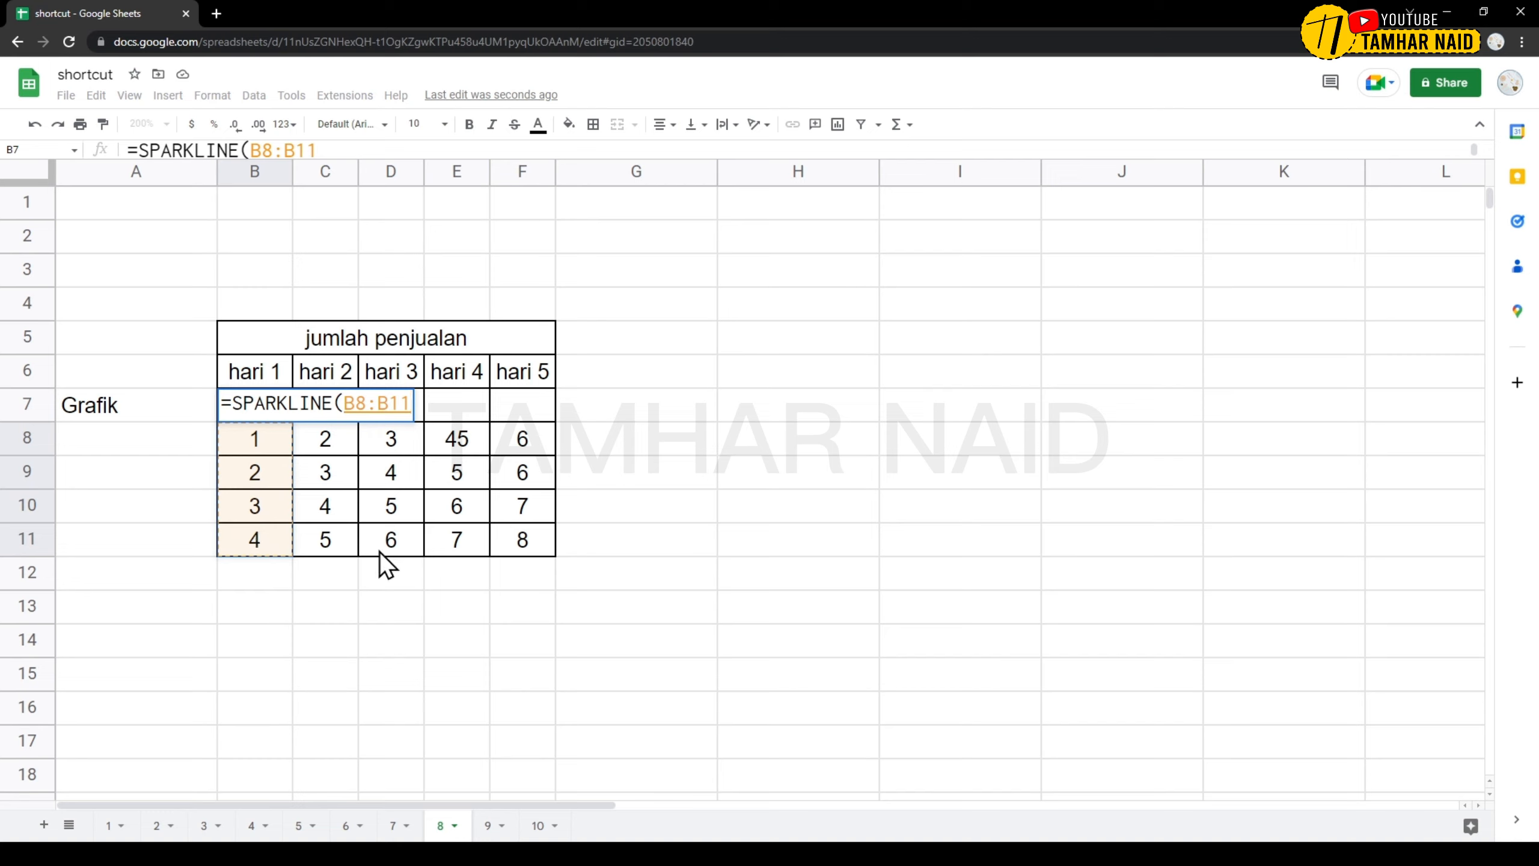
text(,)
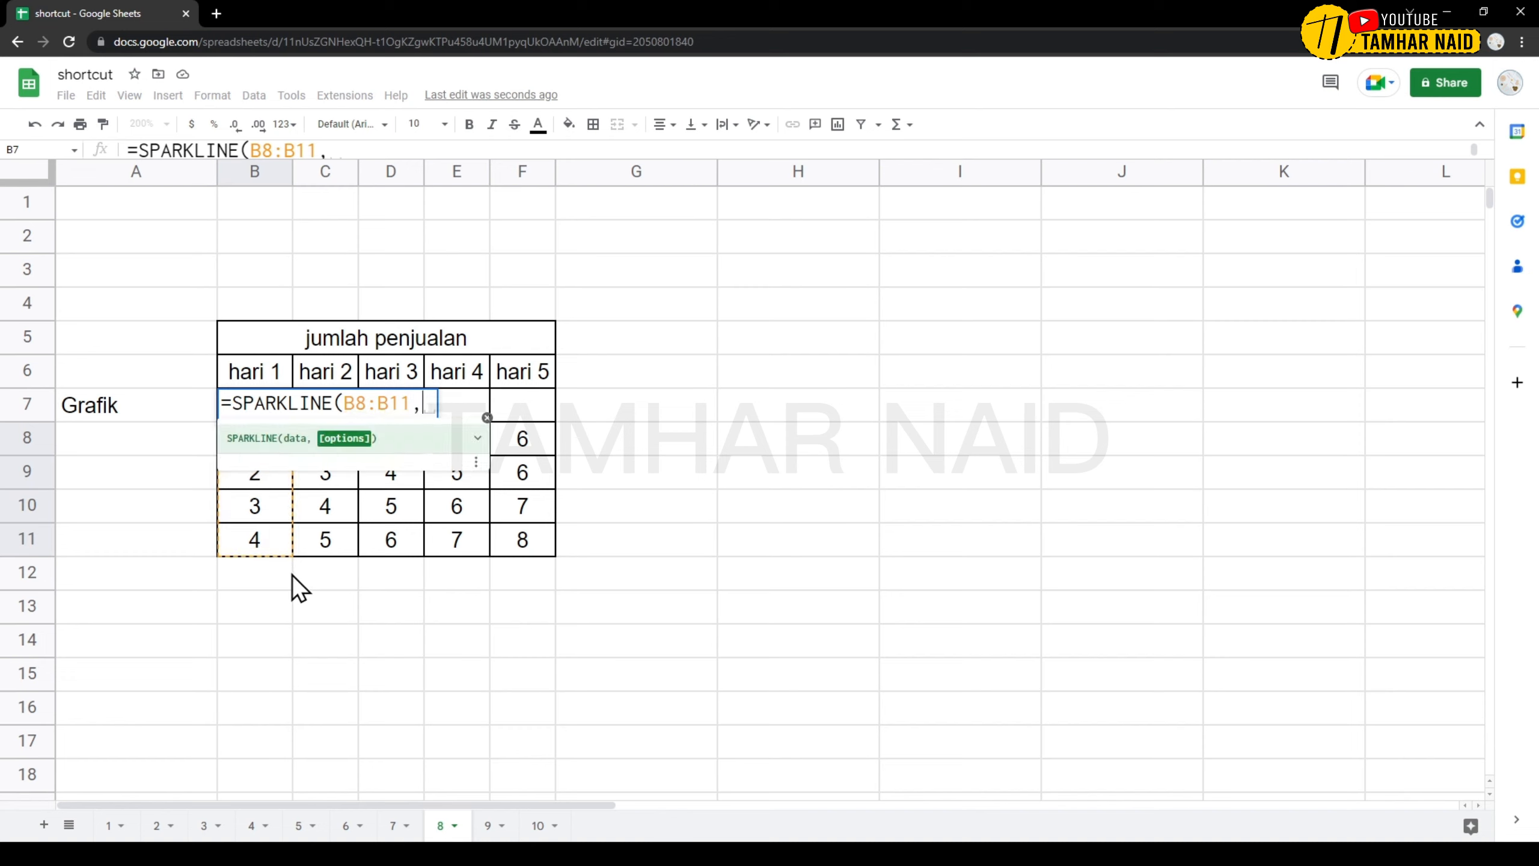
text({"cha)
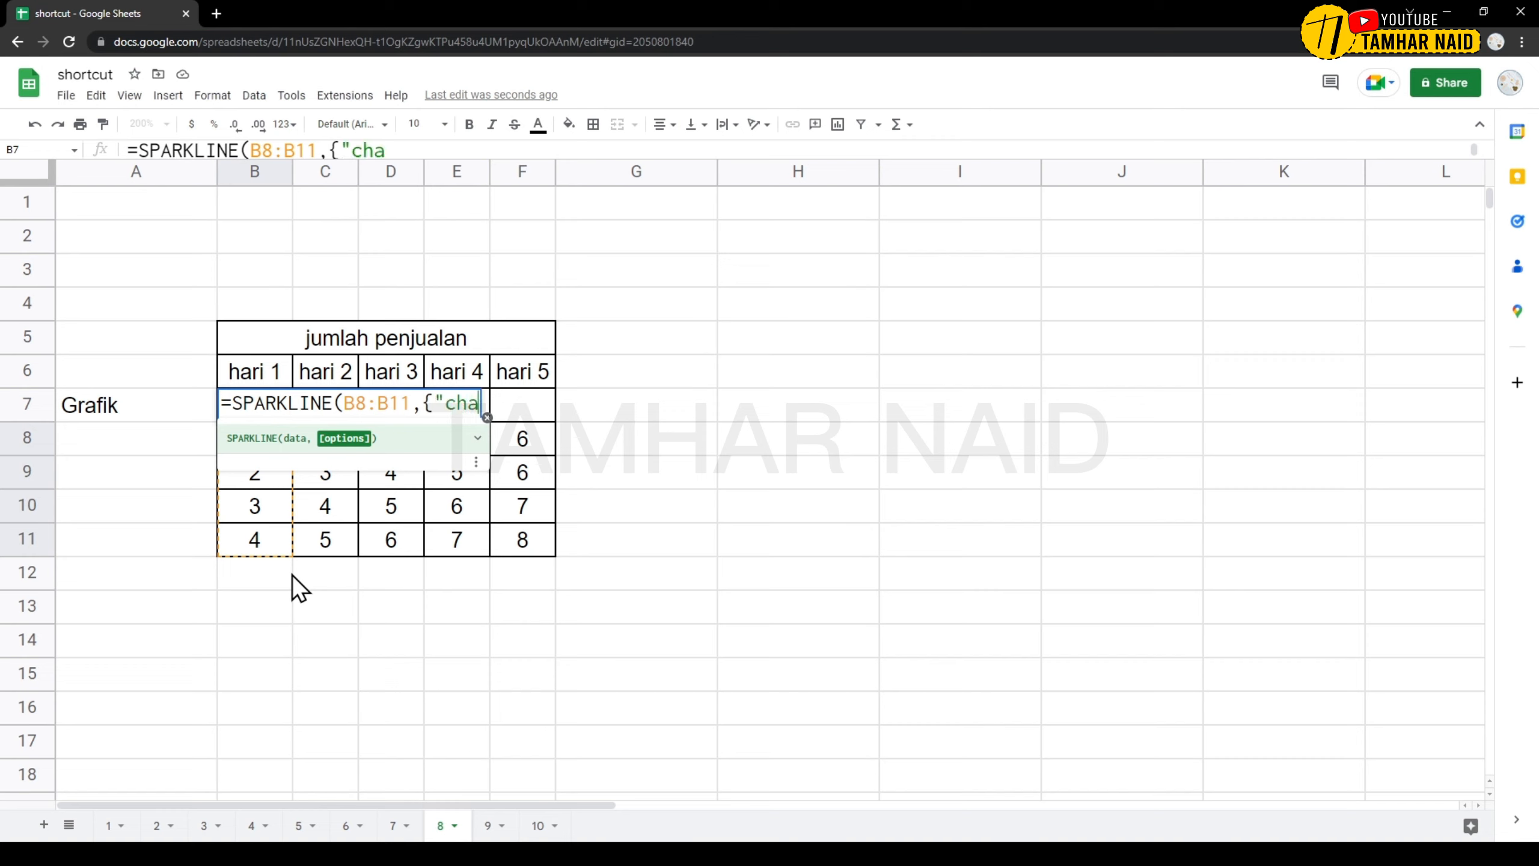
text(rttype")
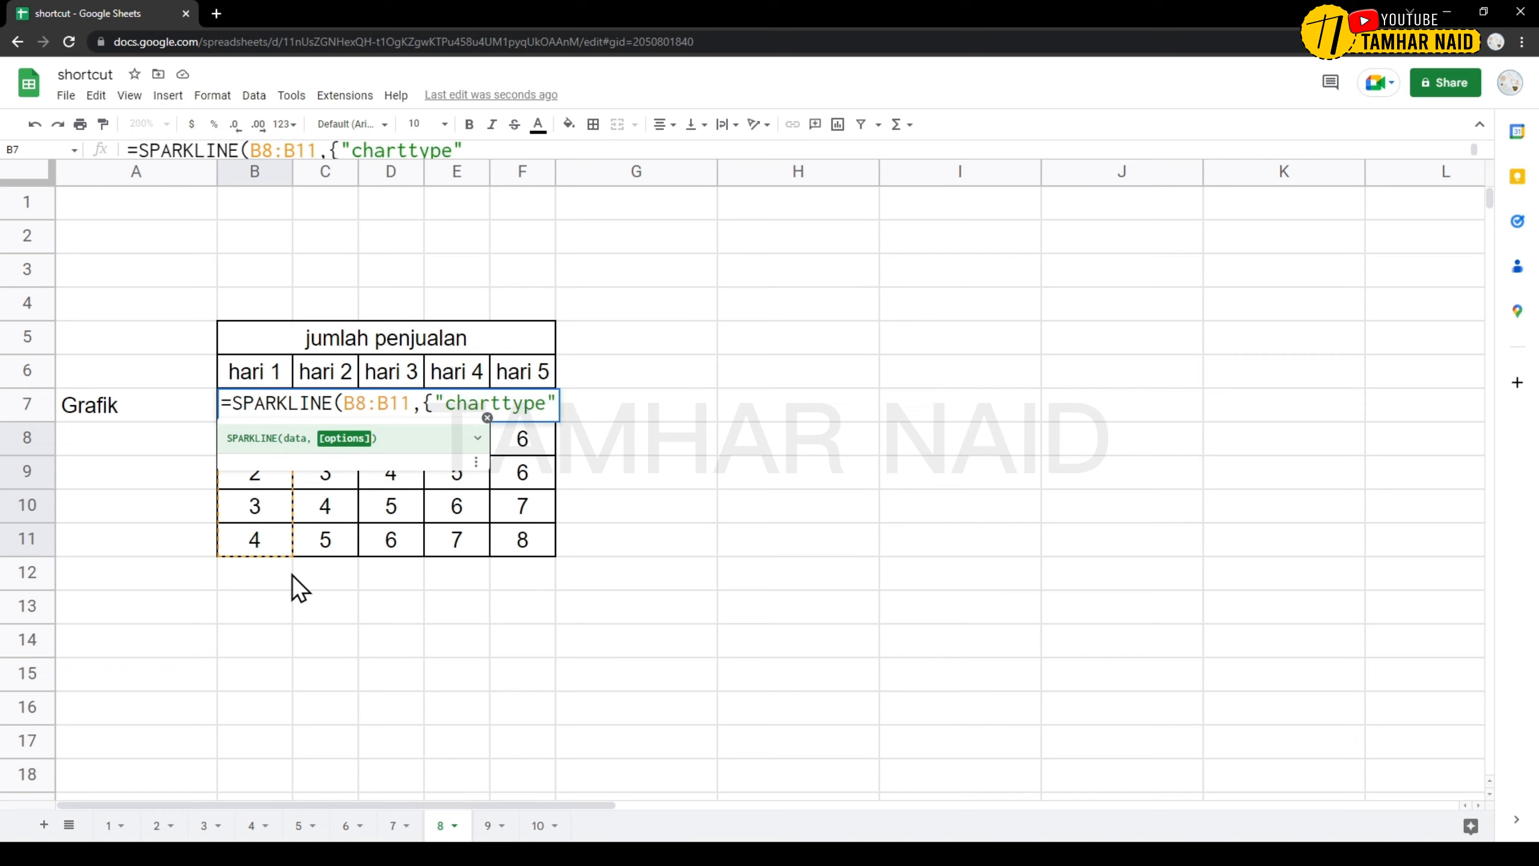
text(,"column")
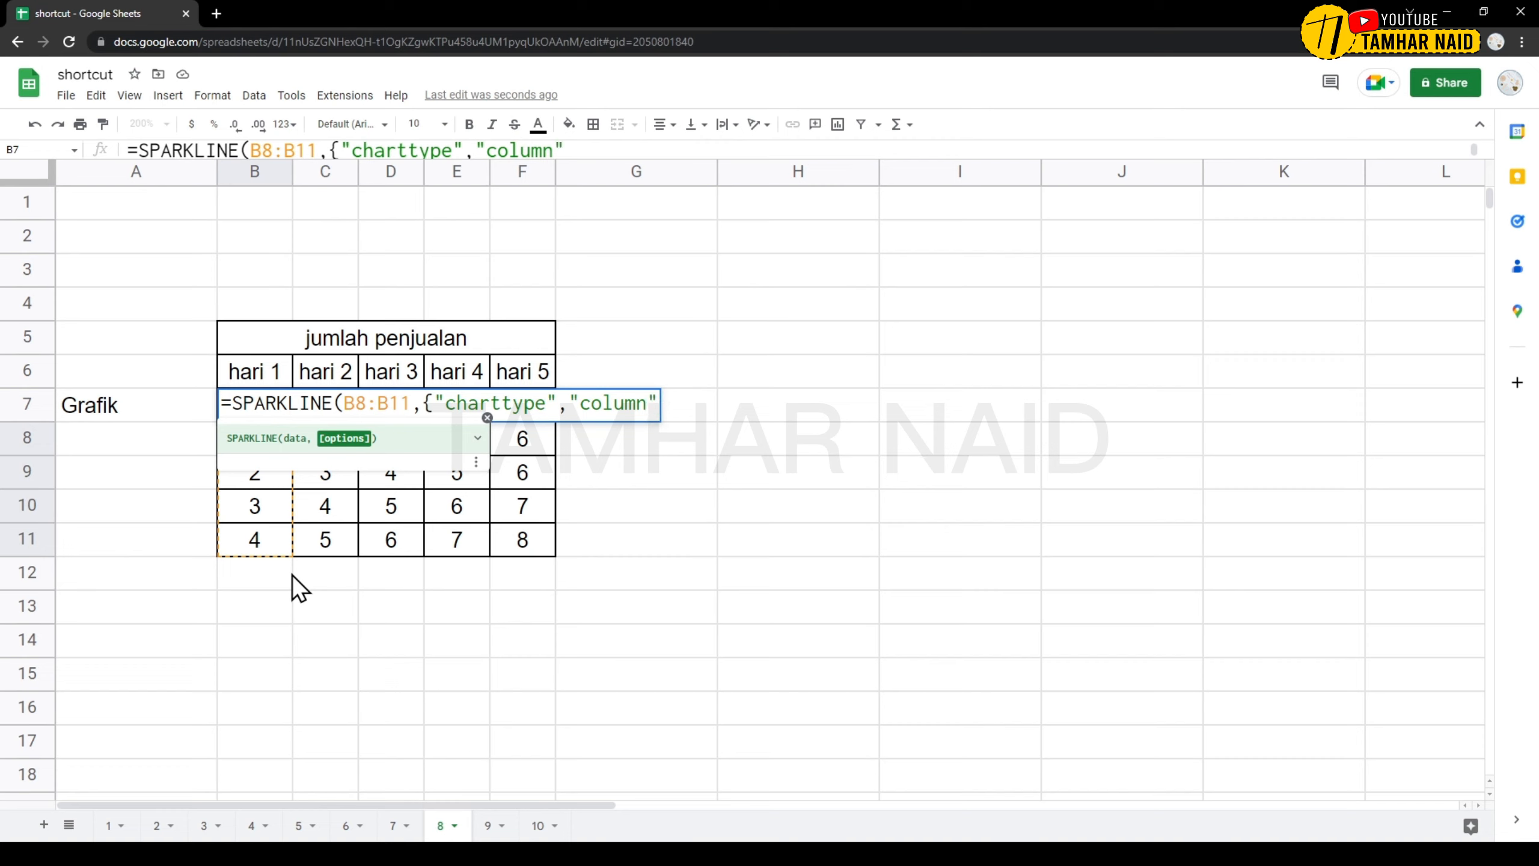
text(}))
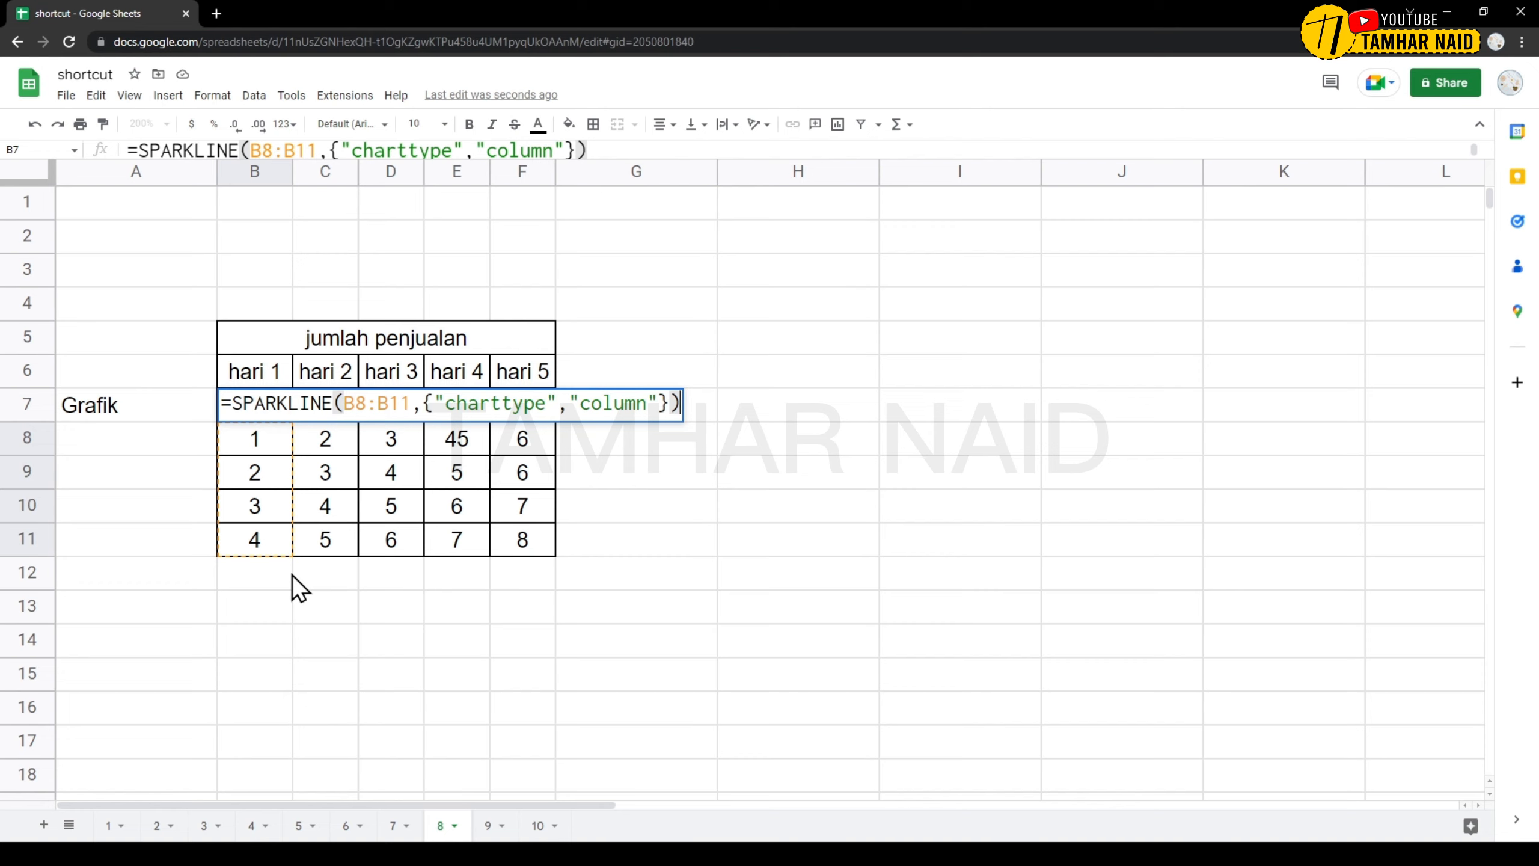
key(Return)
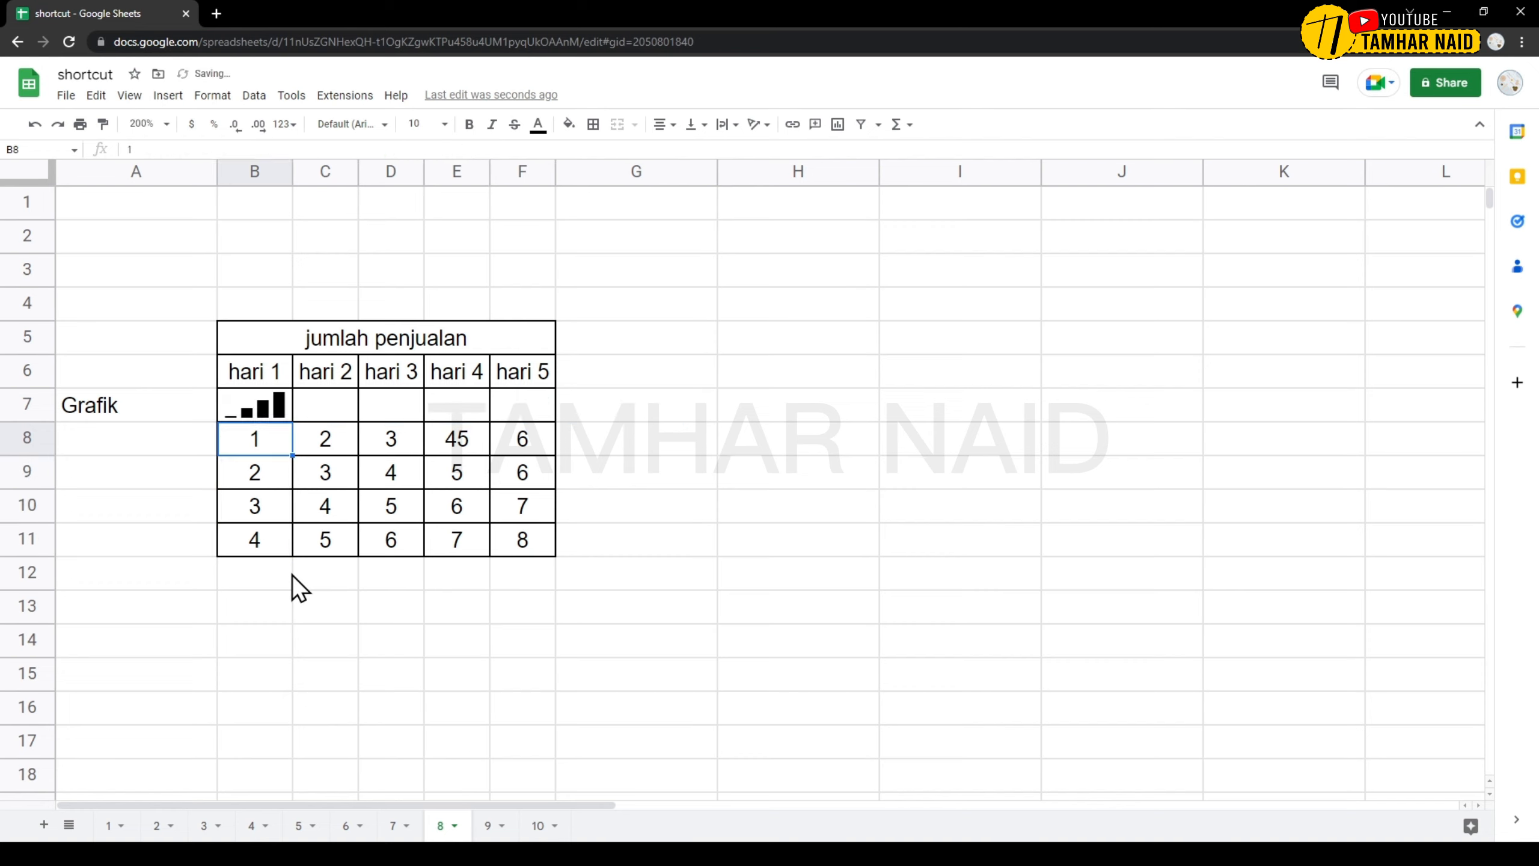
Fill the sparkline formula from B7 across to F7 for the remaining days.
click(271, 406)
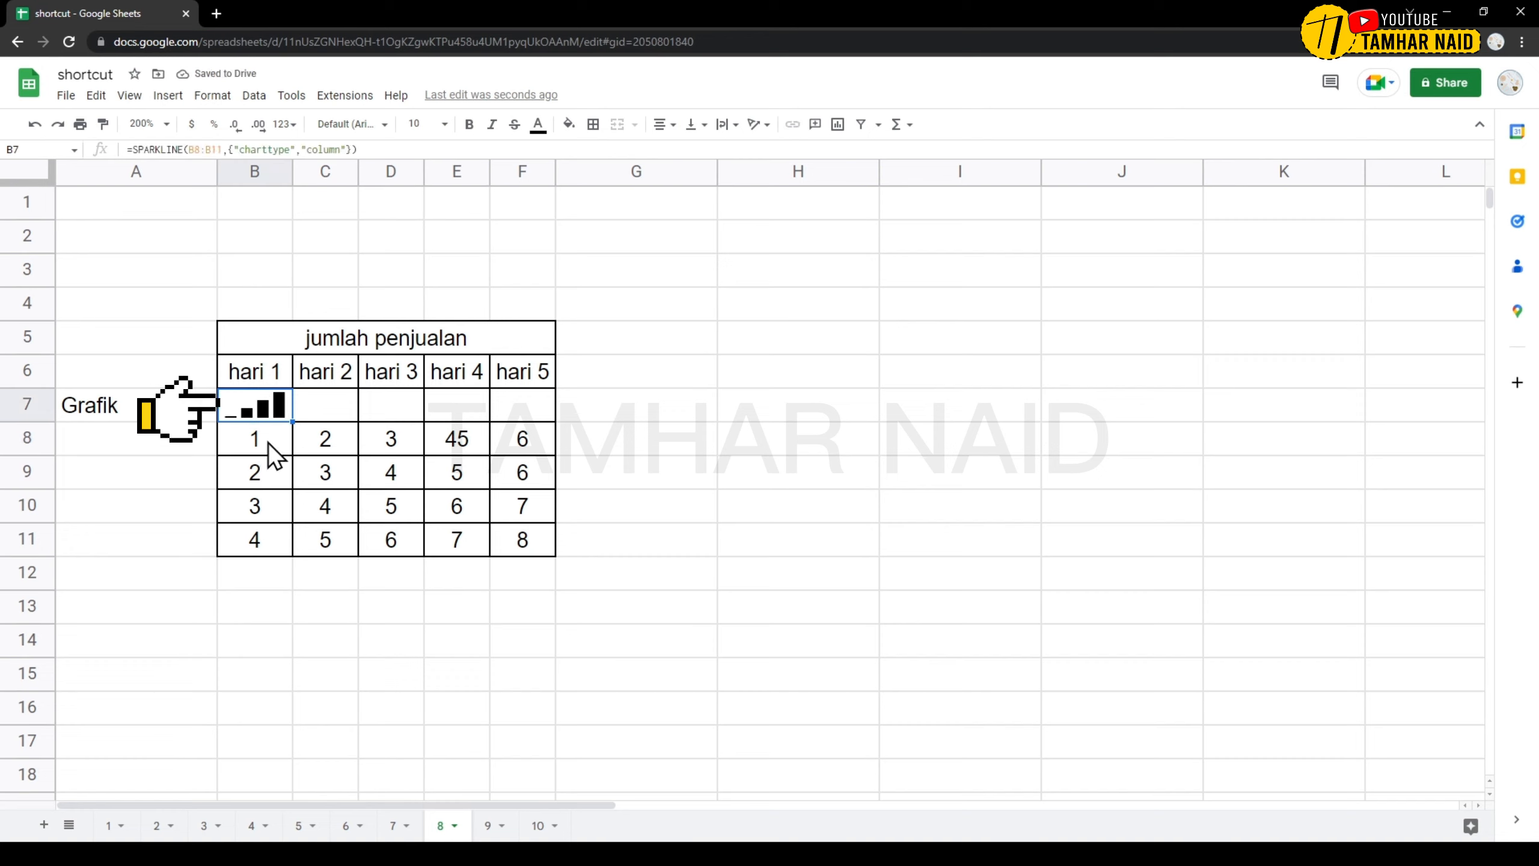
drag(266, 443, 267, 539)
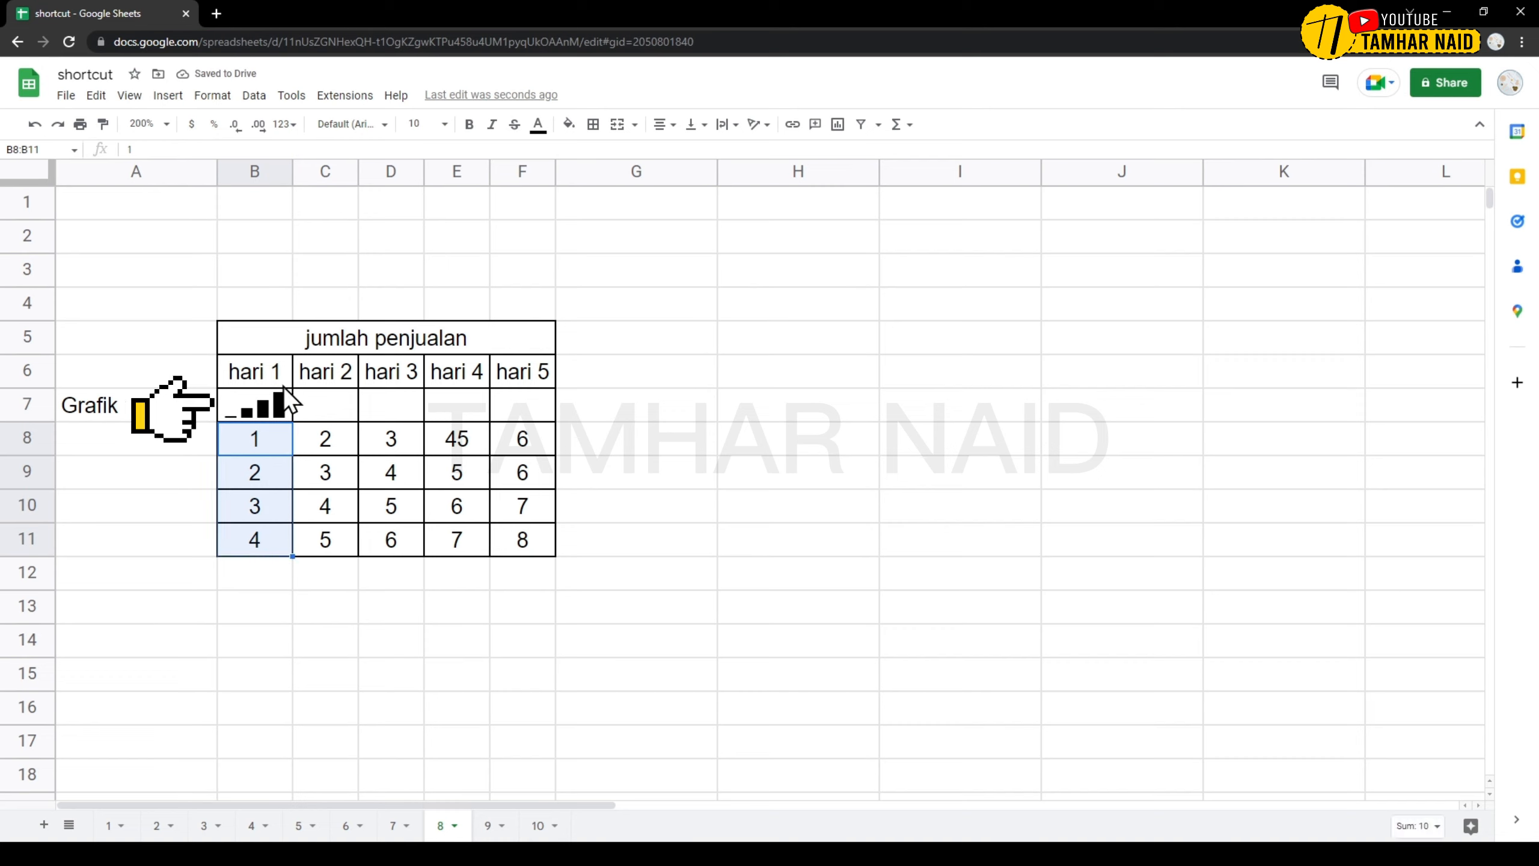
click(270, 410)
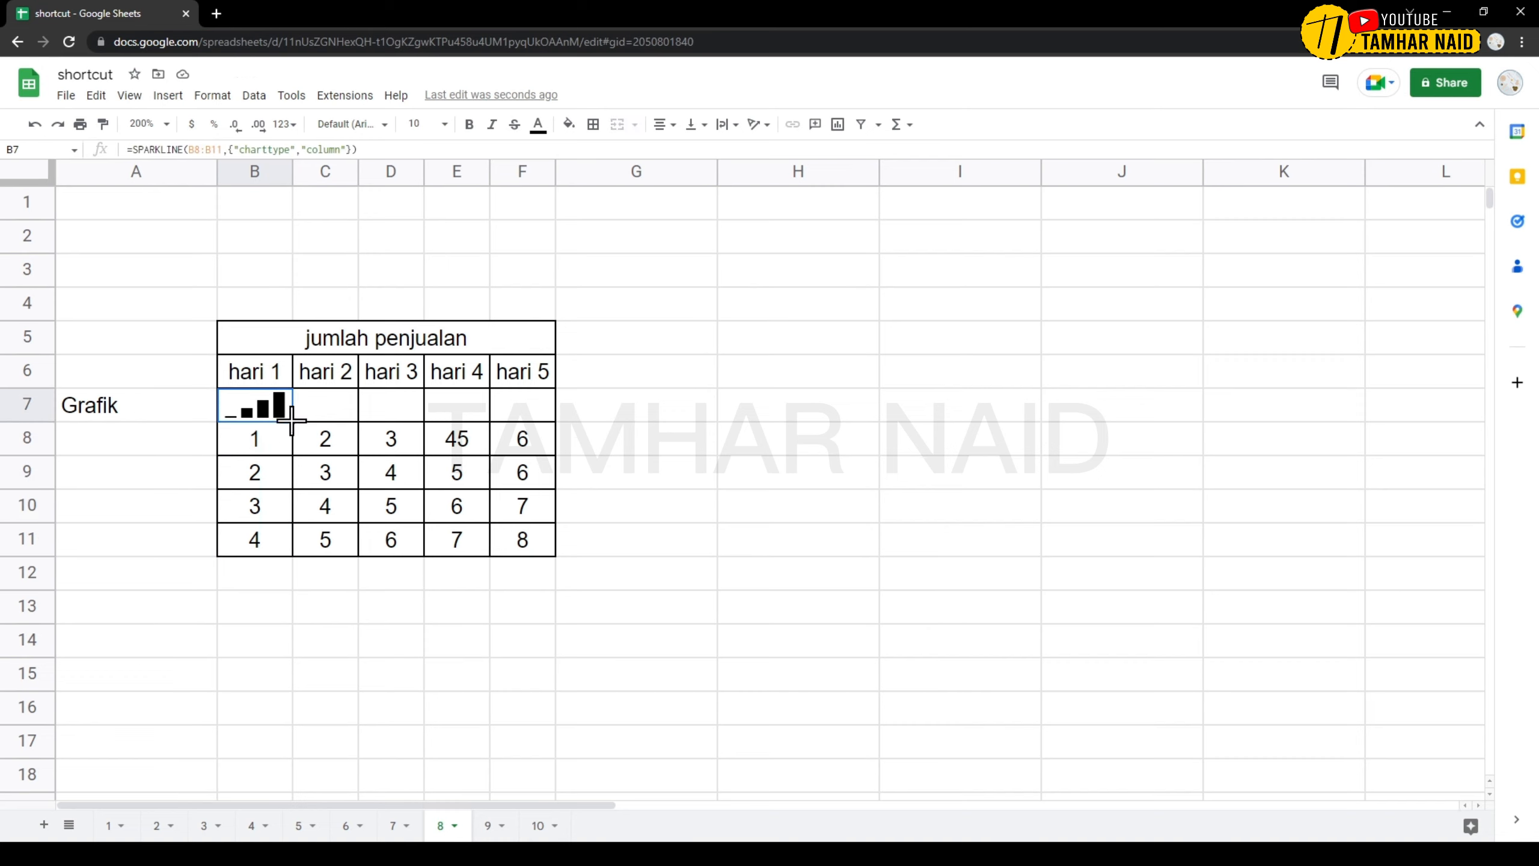
drag(293, 422, 543, 427)
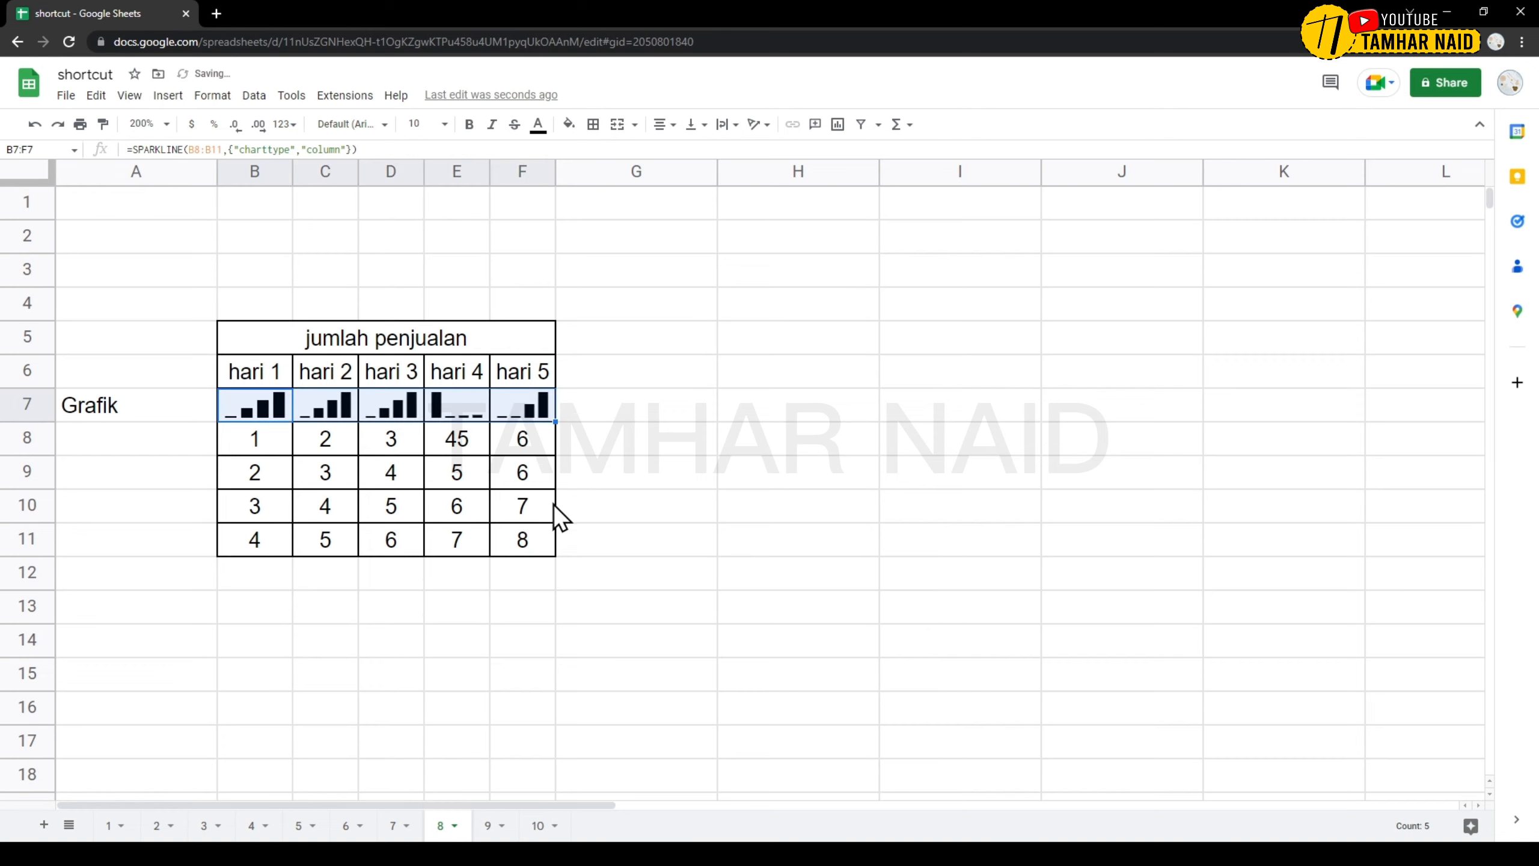
click(591, 447)
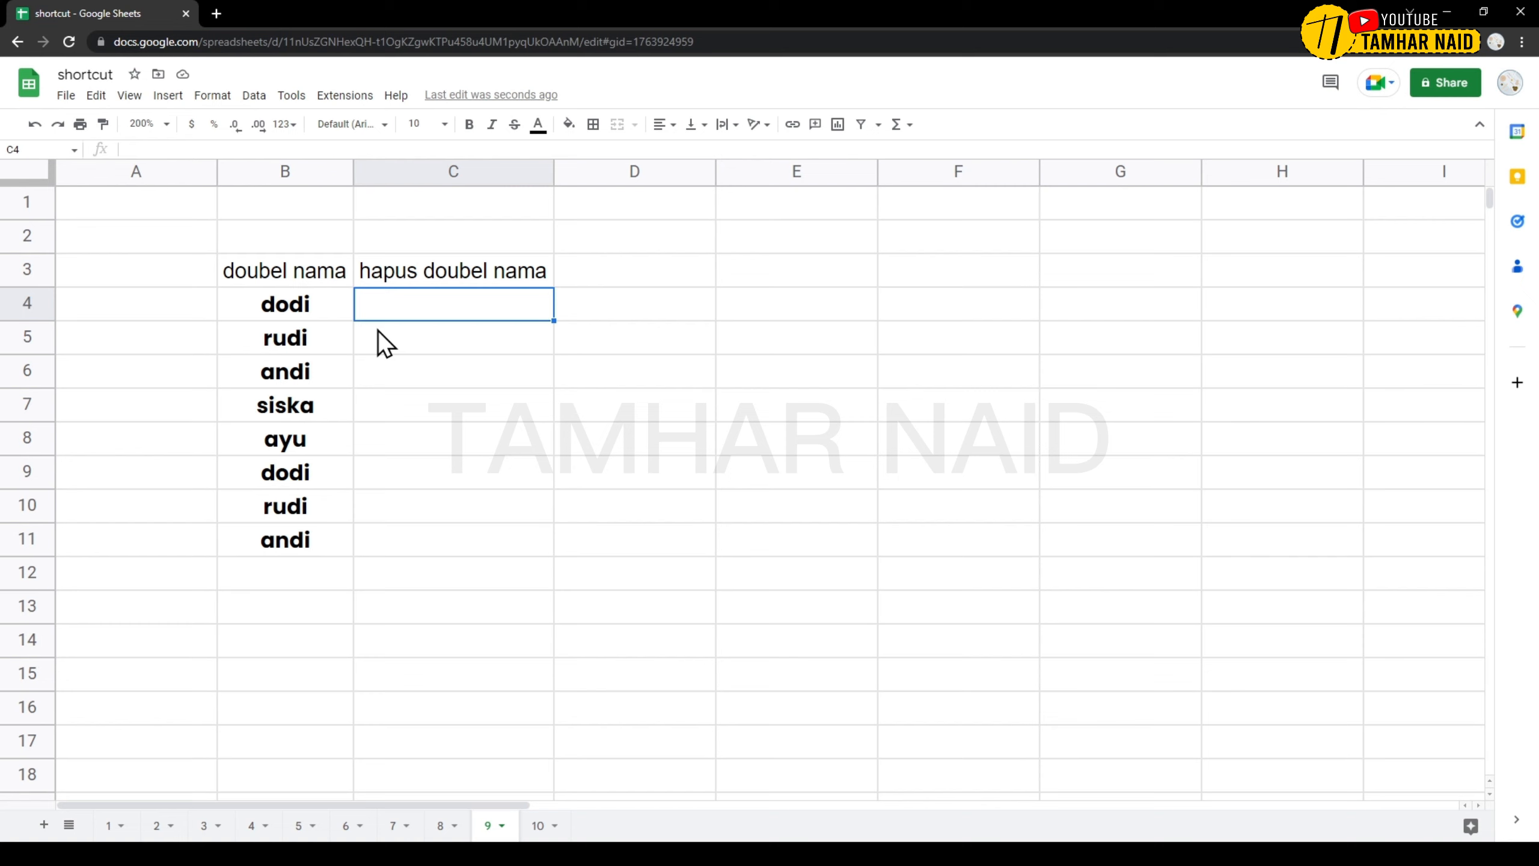
On sheet 9, copy the name list B4:B11 into the "hapus doubel nama" column starting at C4.
drag(298, 317, 303, 529)
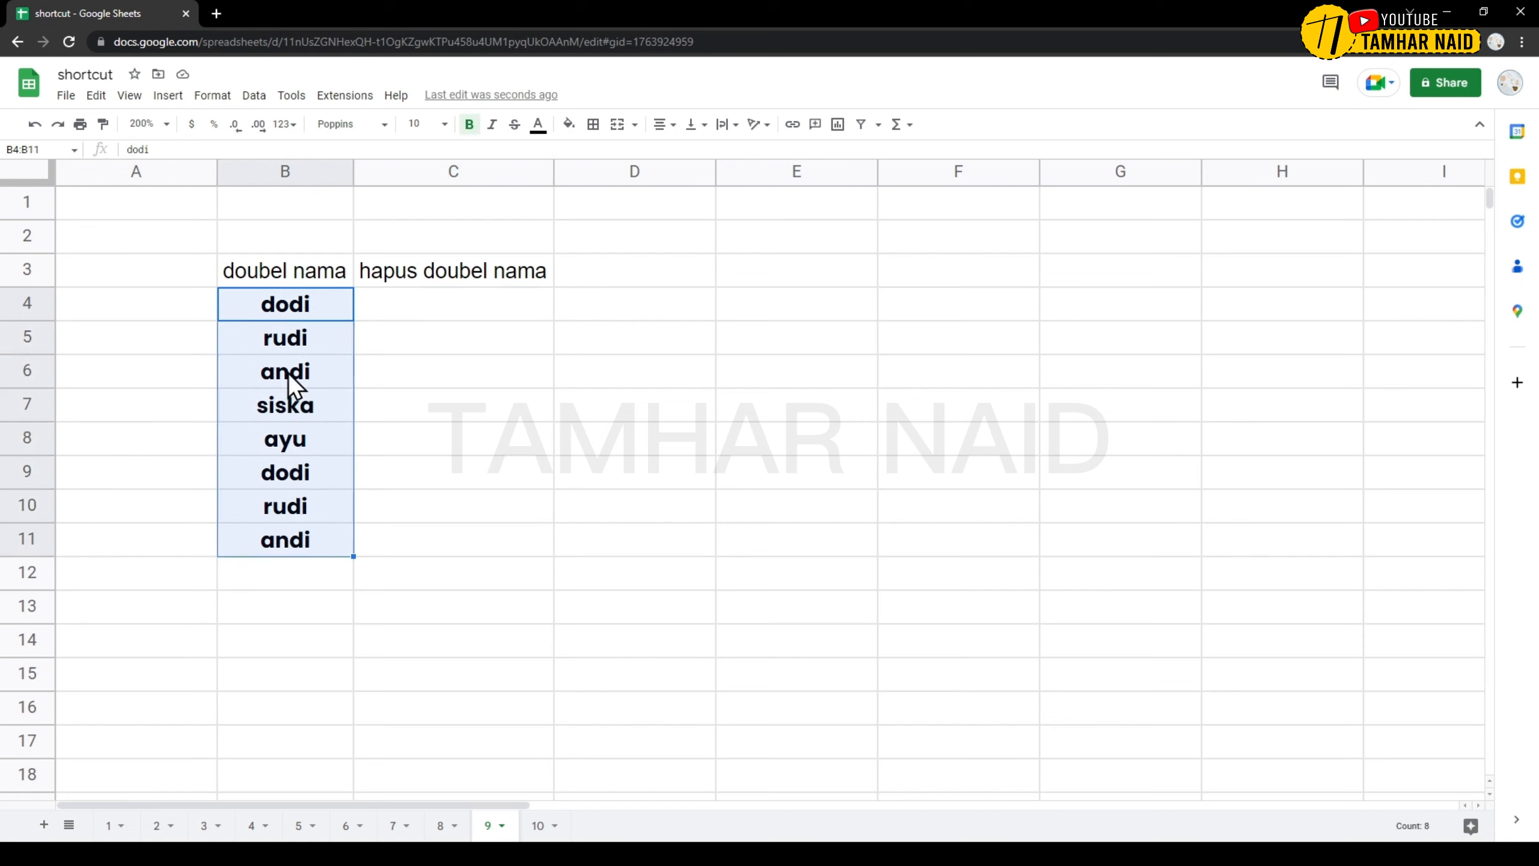
right_click(303, 336)
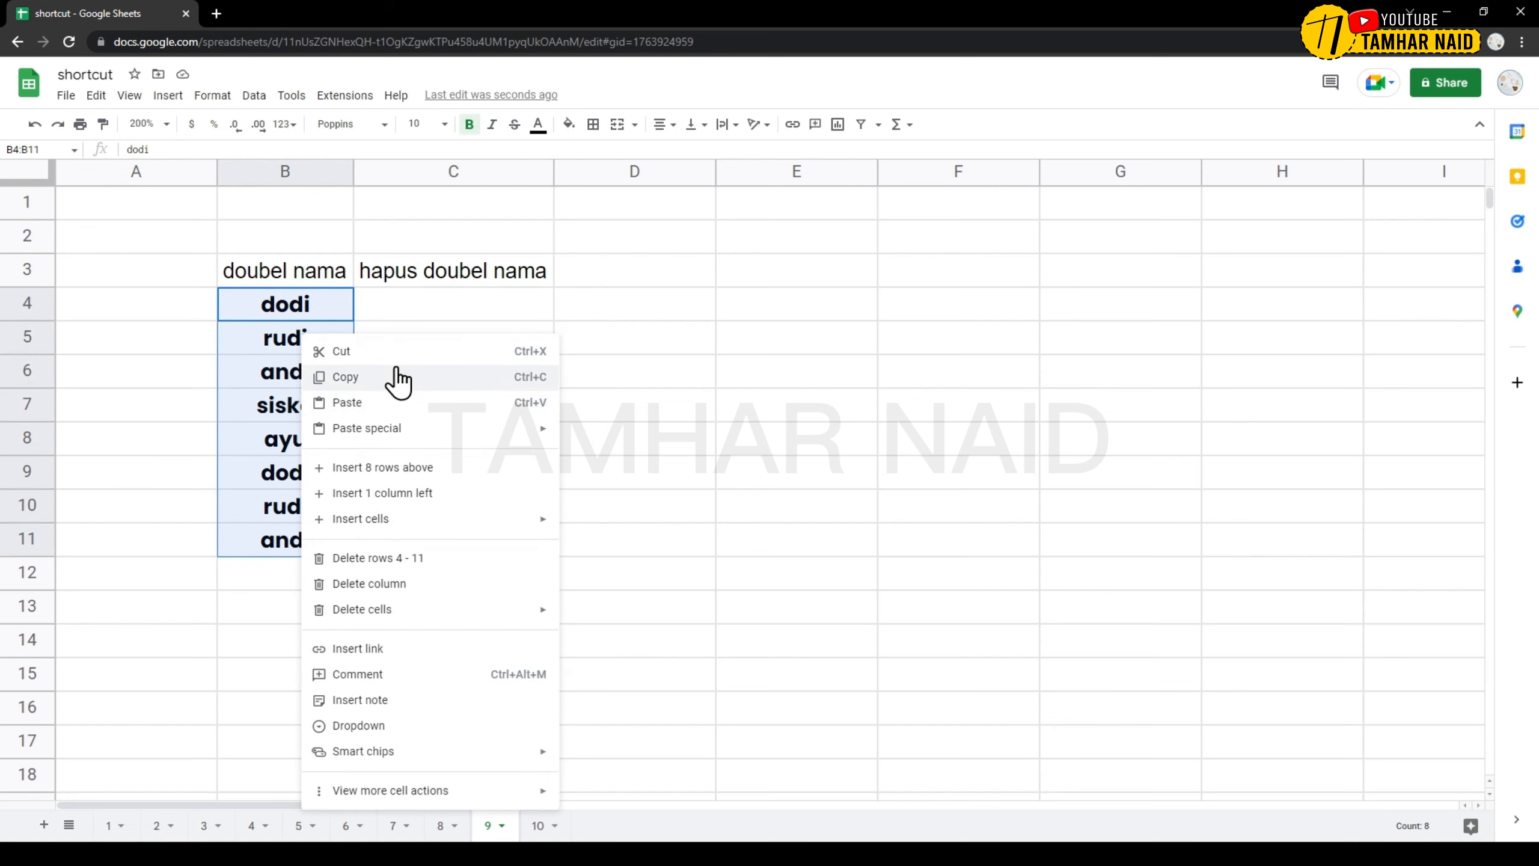
click(389, 372)
click(405, 314)
right_click(405, 304)
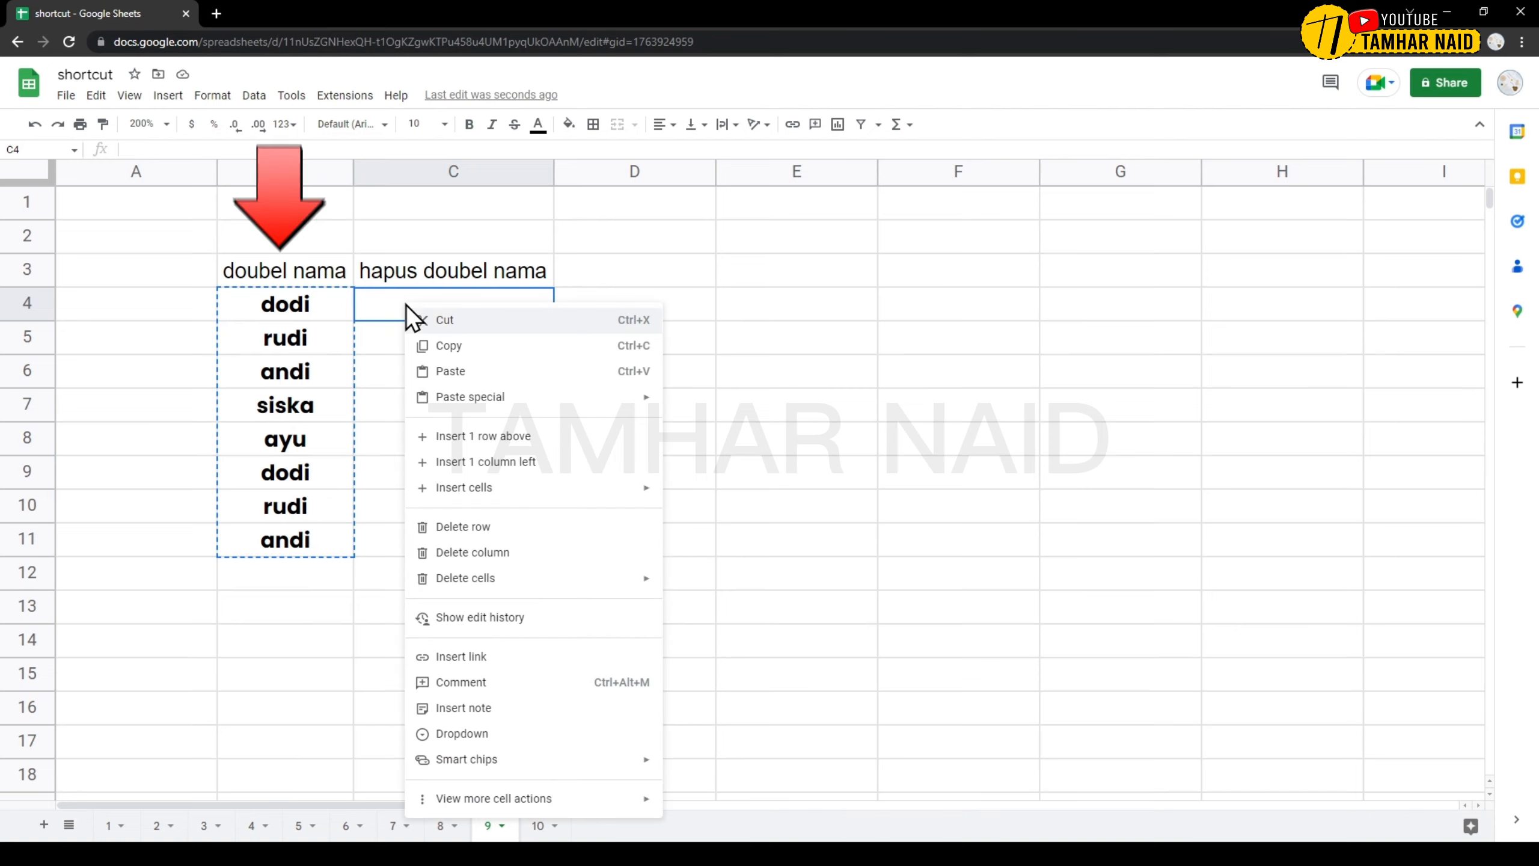
click(444, 371)
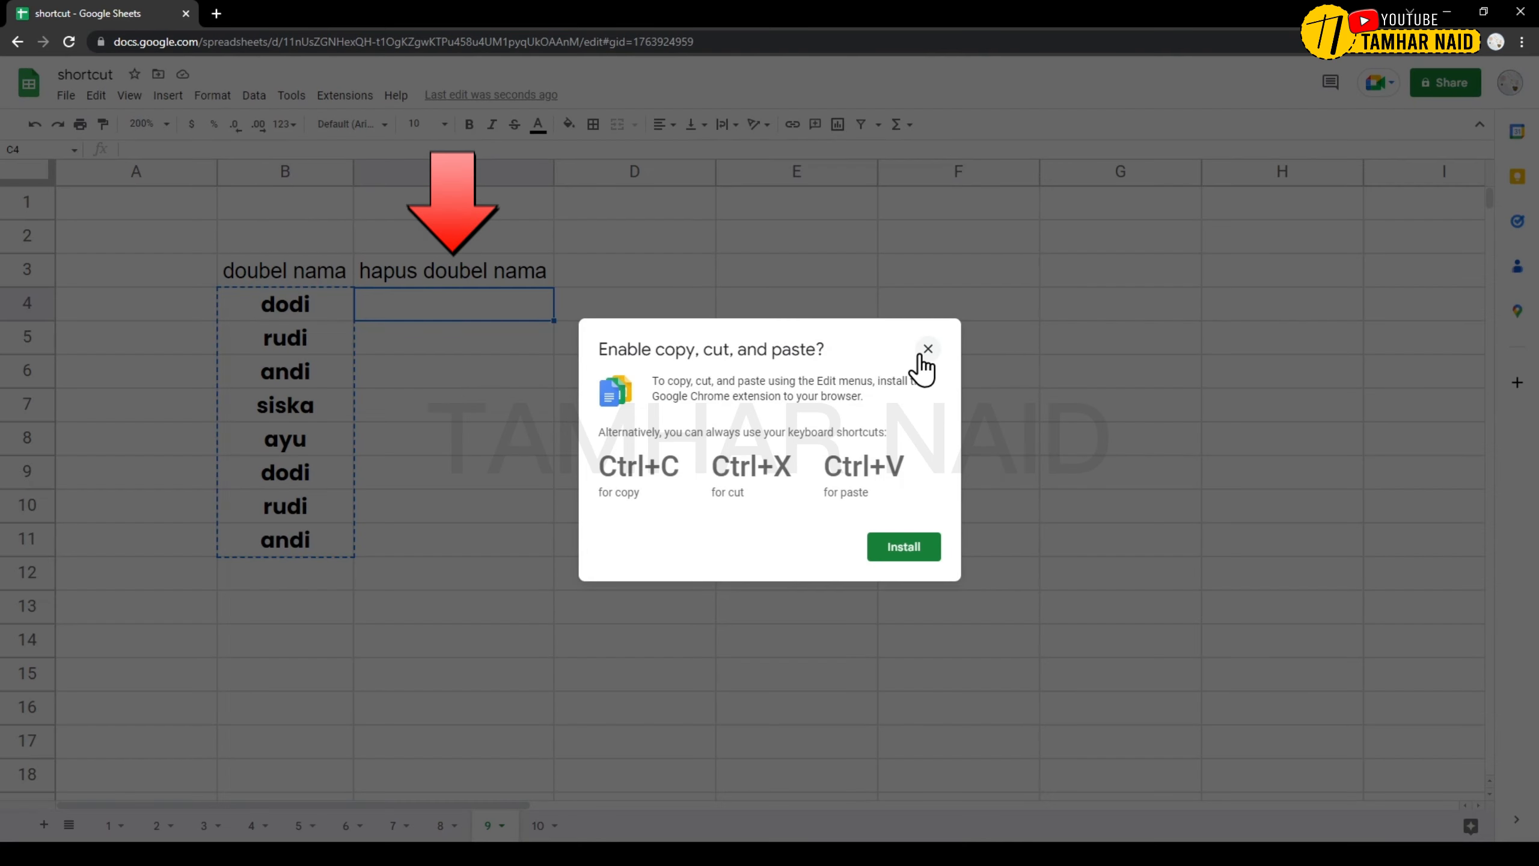
click(919, 350)
key(ctrl+v)
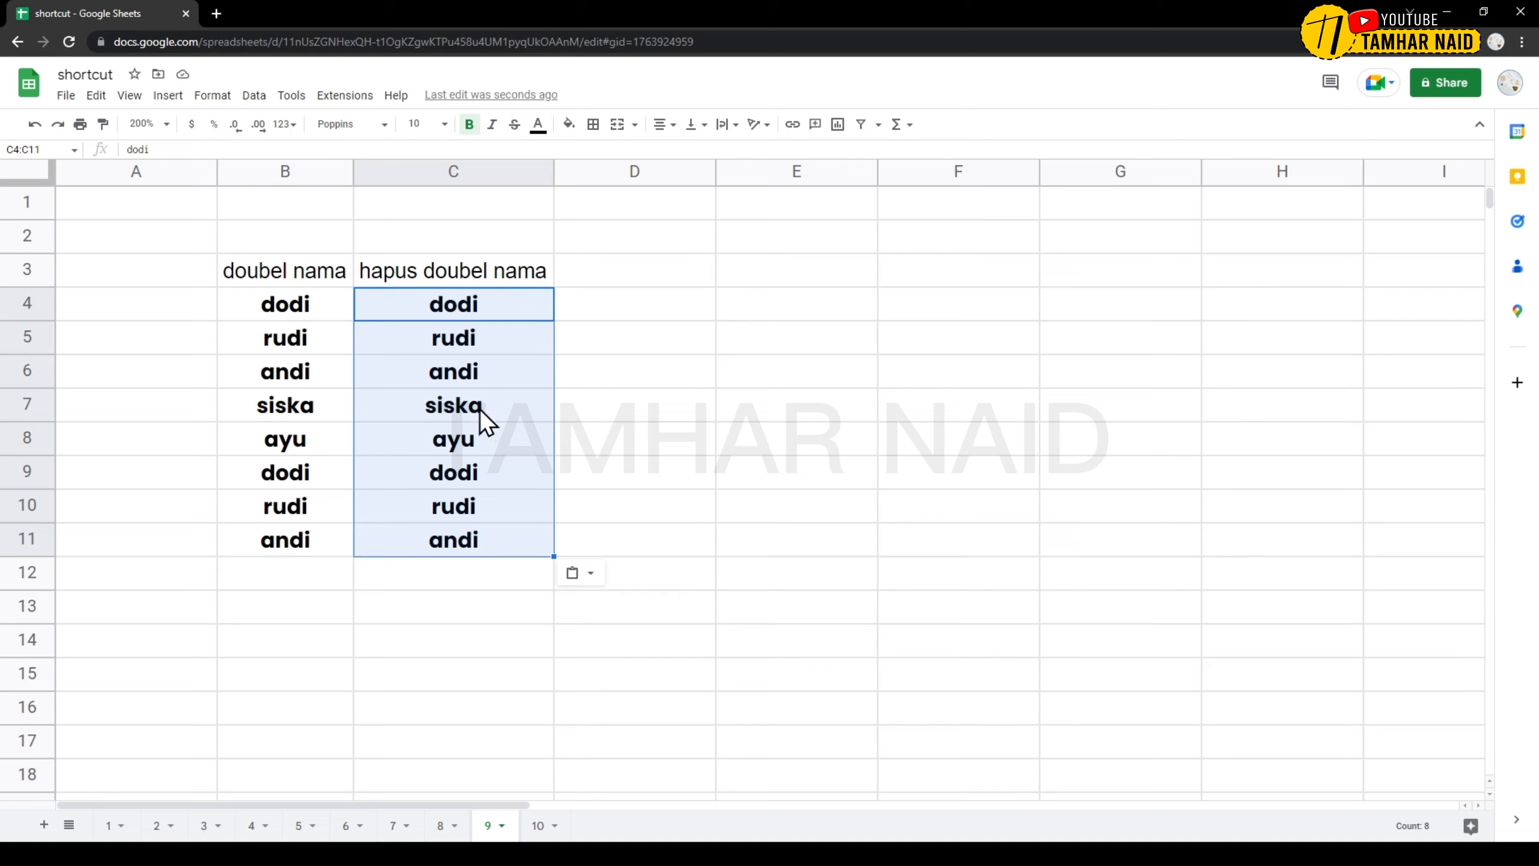
Remove the duplicate entries from the copied list in C4:C11, analyzing column C without a header row.
click(254, 97)
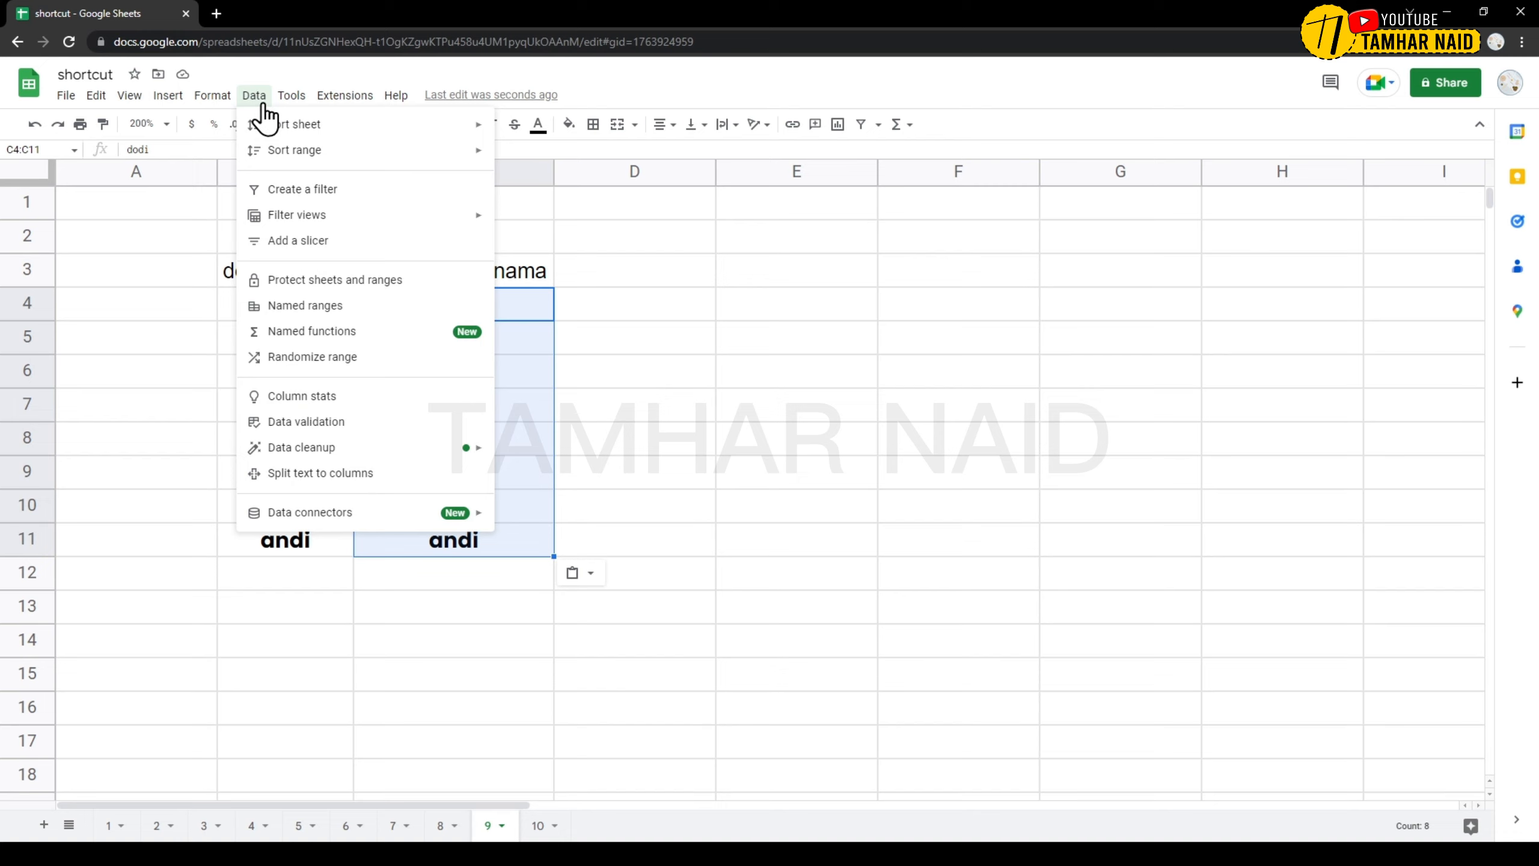
mouse_move(303, 456)
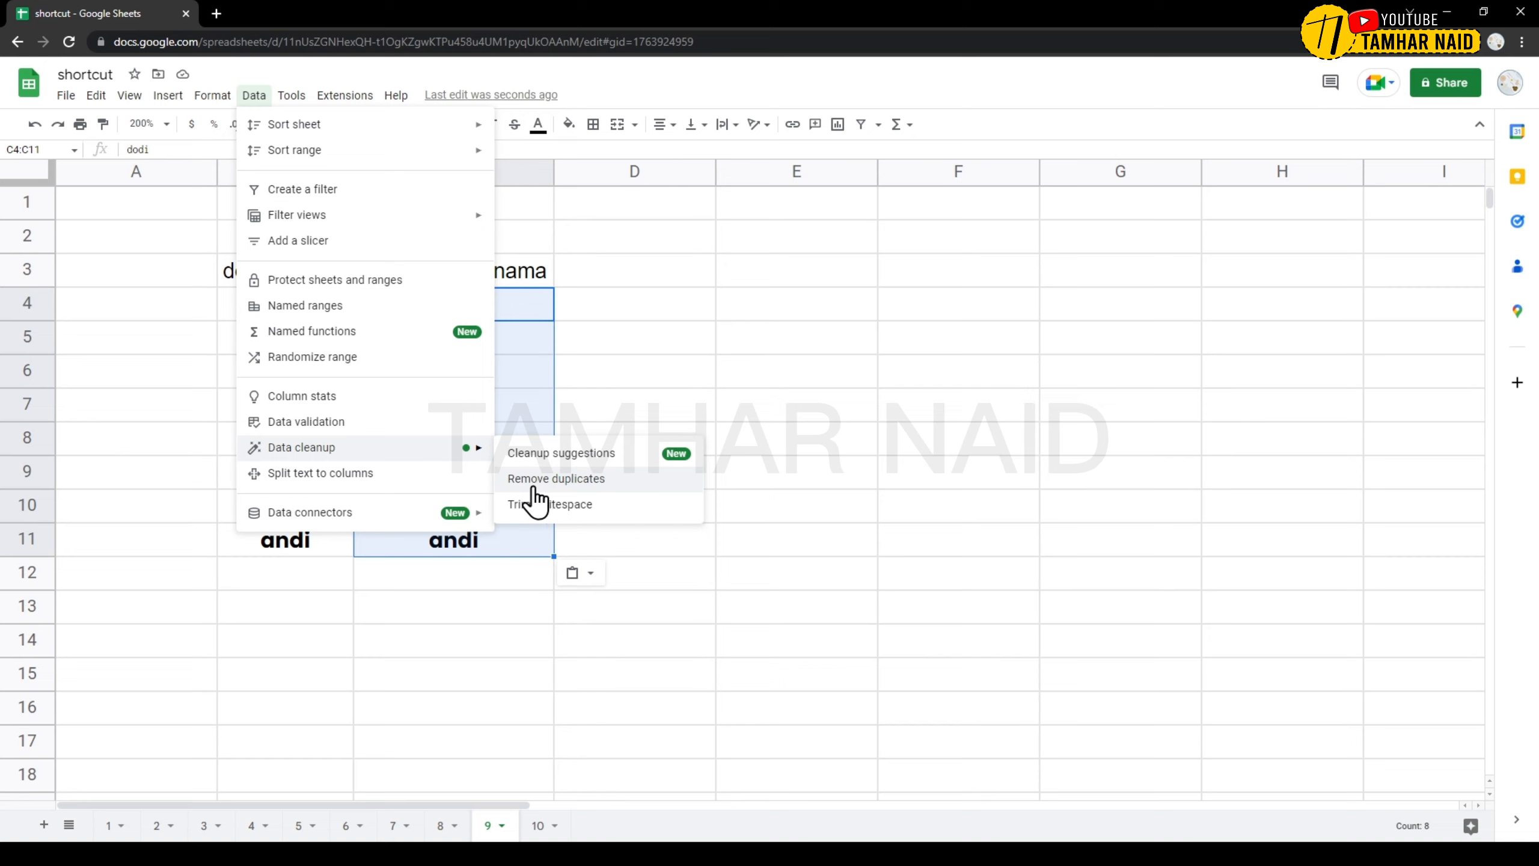
click(583, 481)
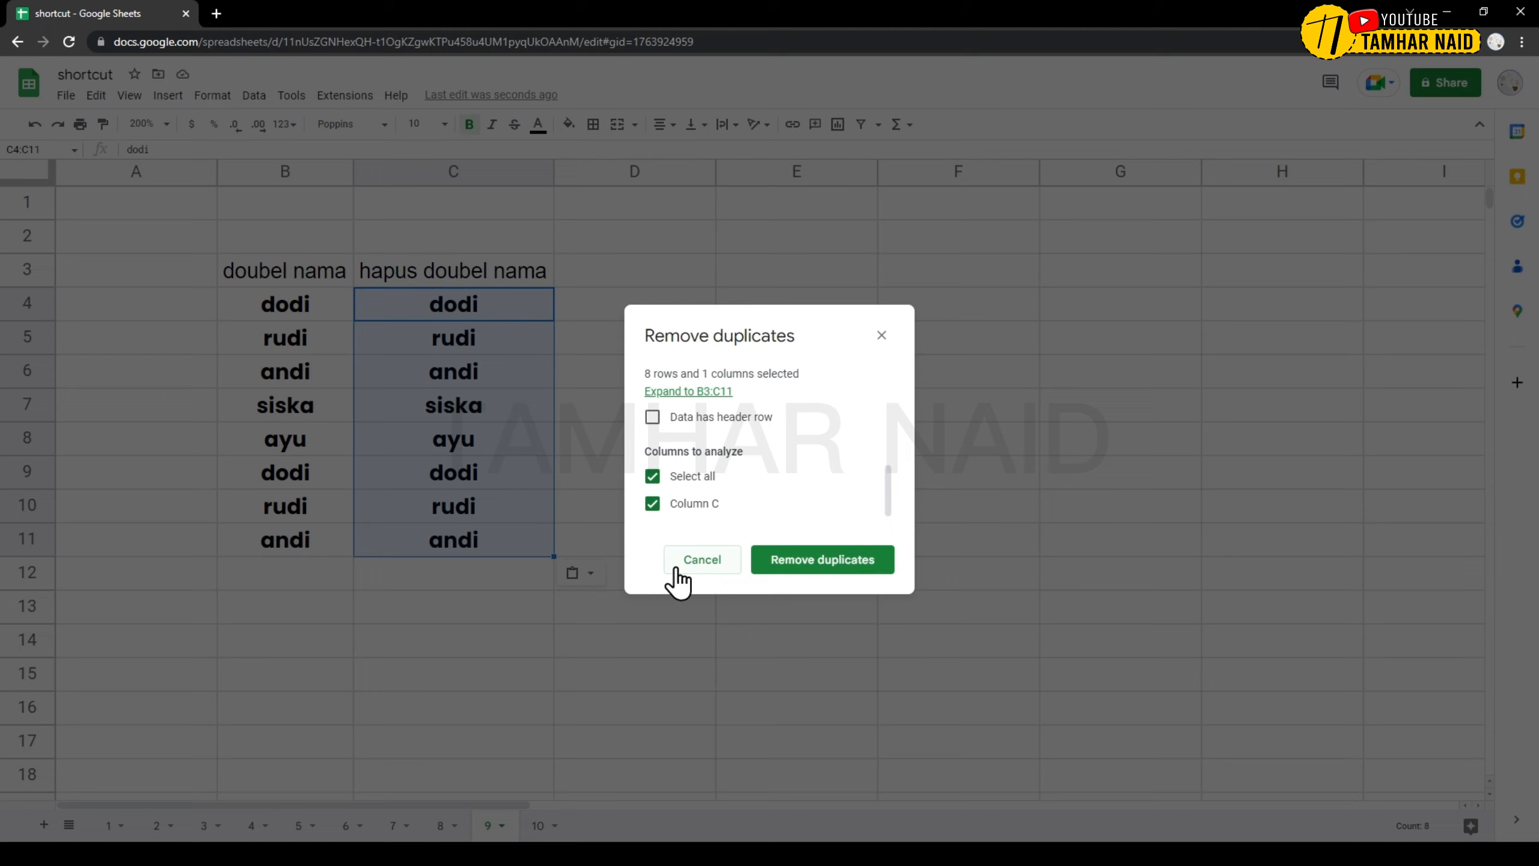
click(817, 565)
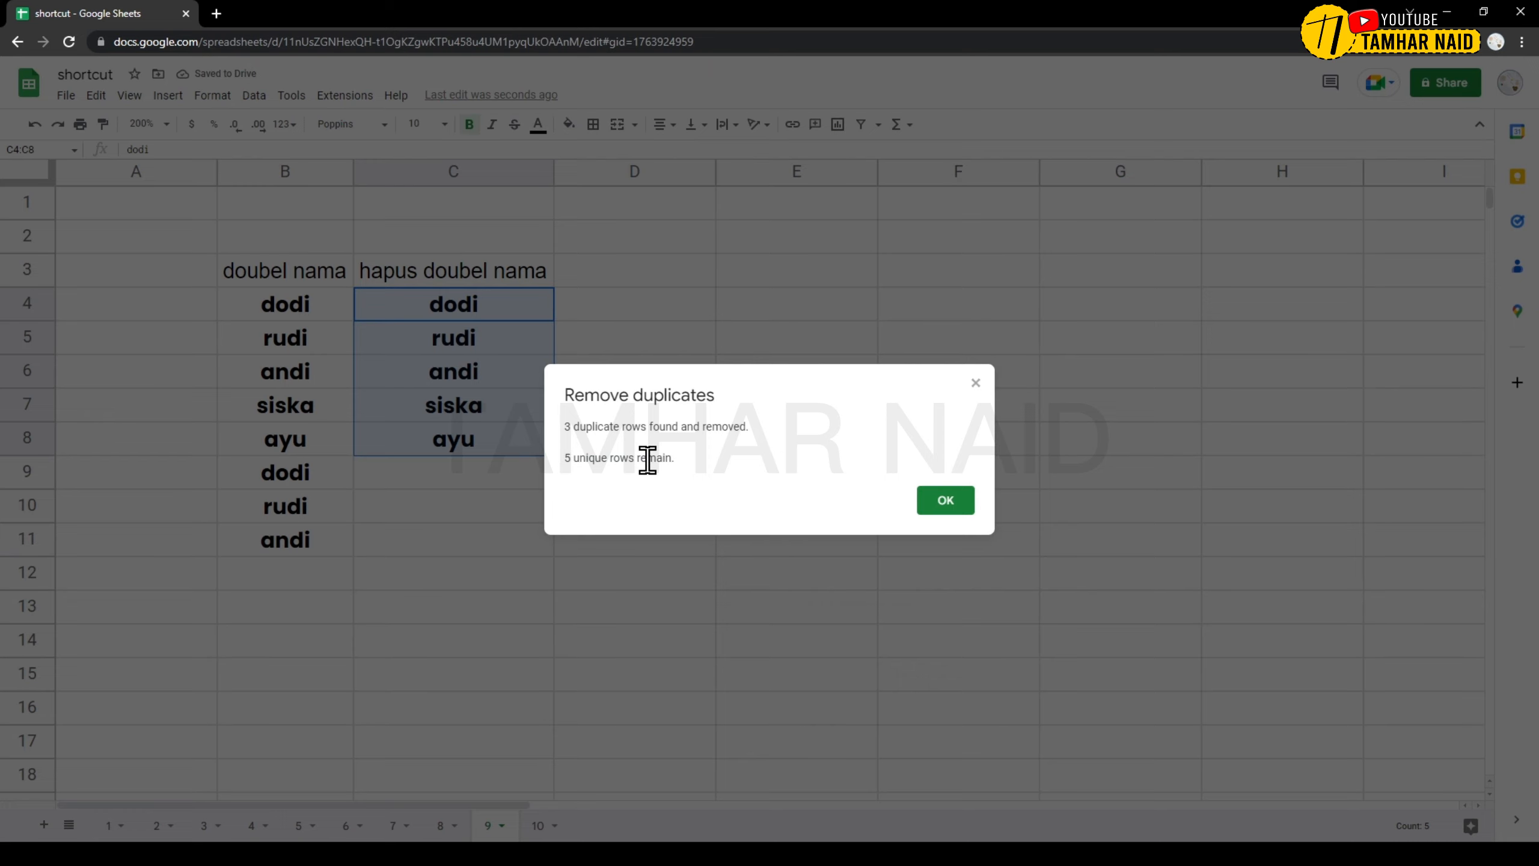
click(962, 503)
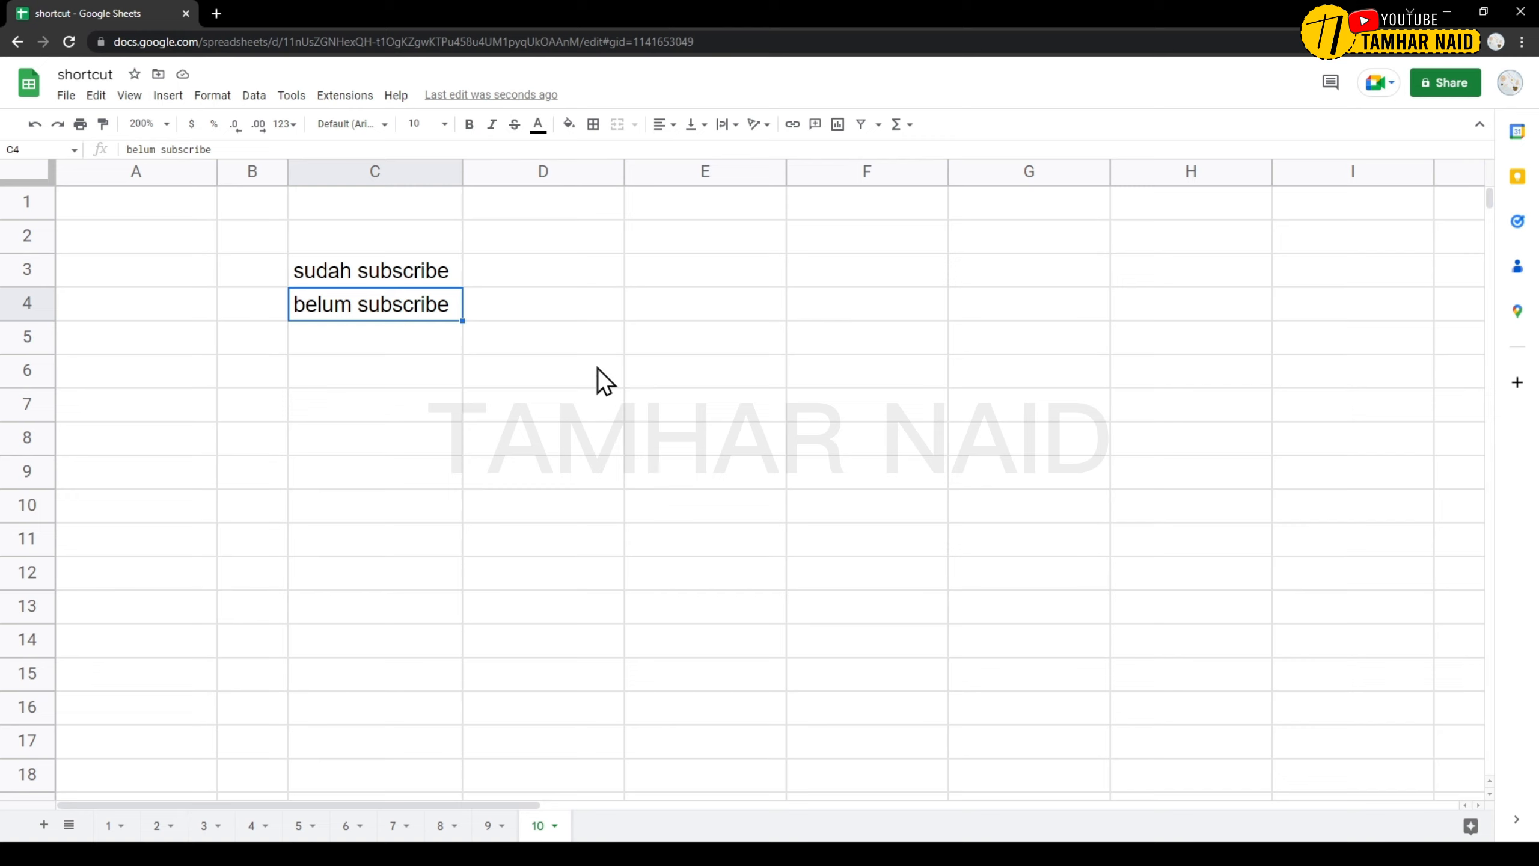
click(442, 268)
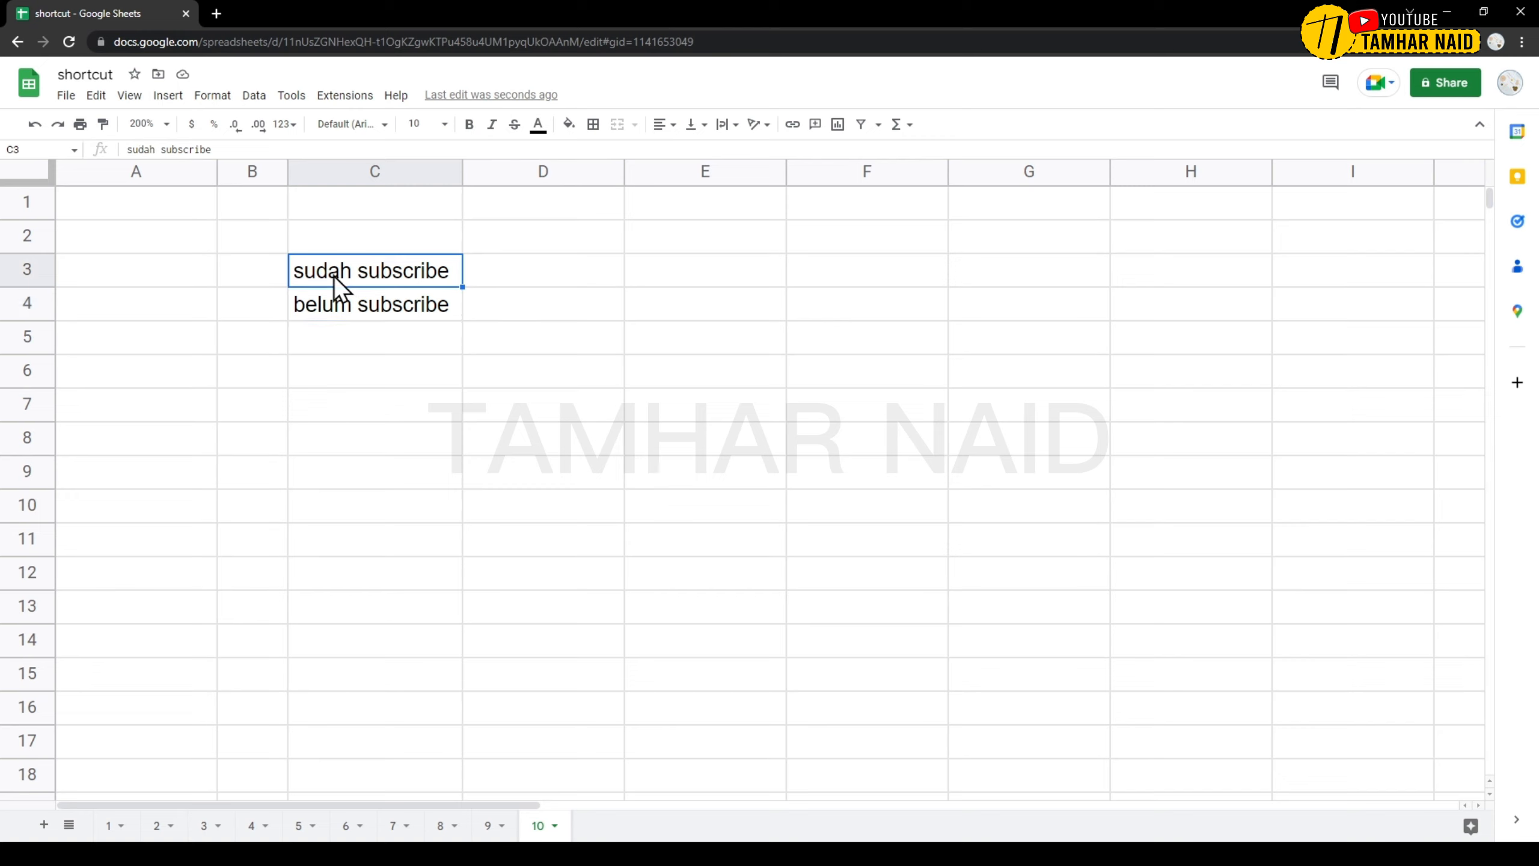
click(482, 344)
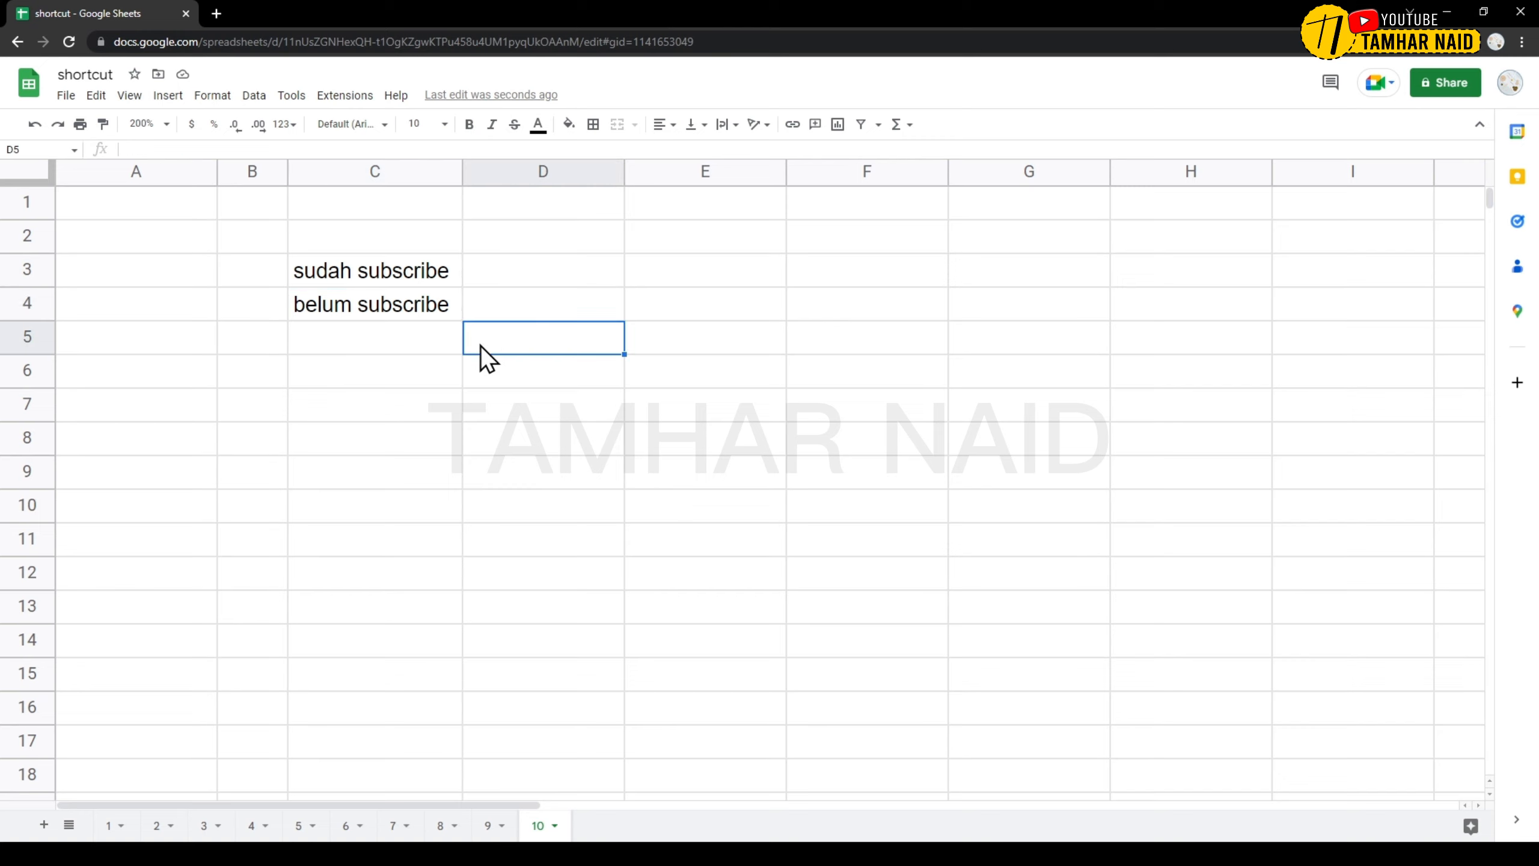
click(382, 373)
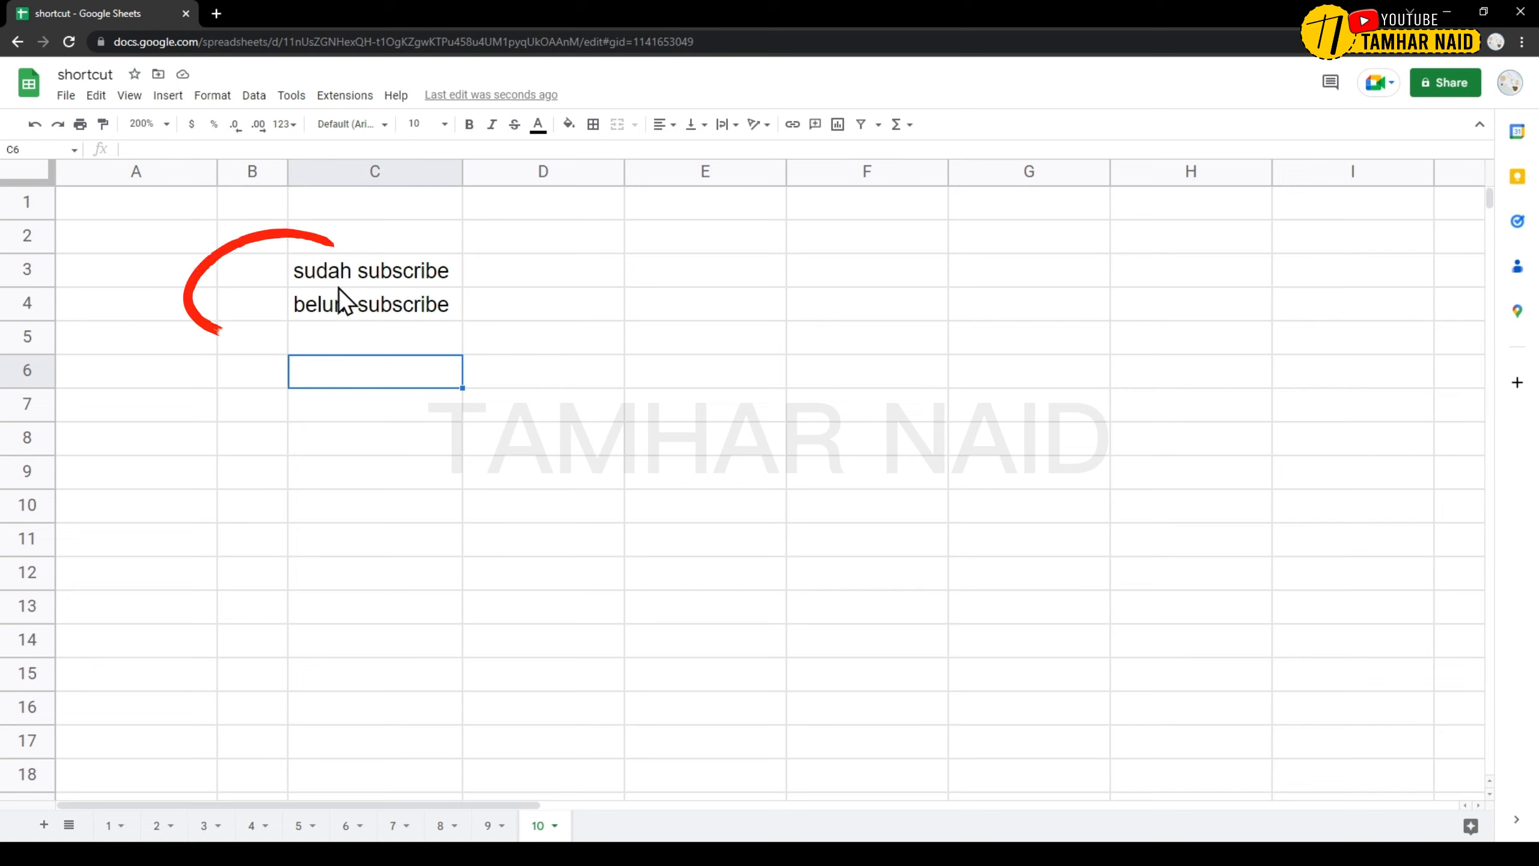
On sheet 10, insert checkboxes in B3:B4 beside the sudah subscribe and belum subscribe labels.
drag(252, 273, 248, 310)
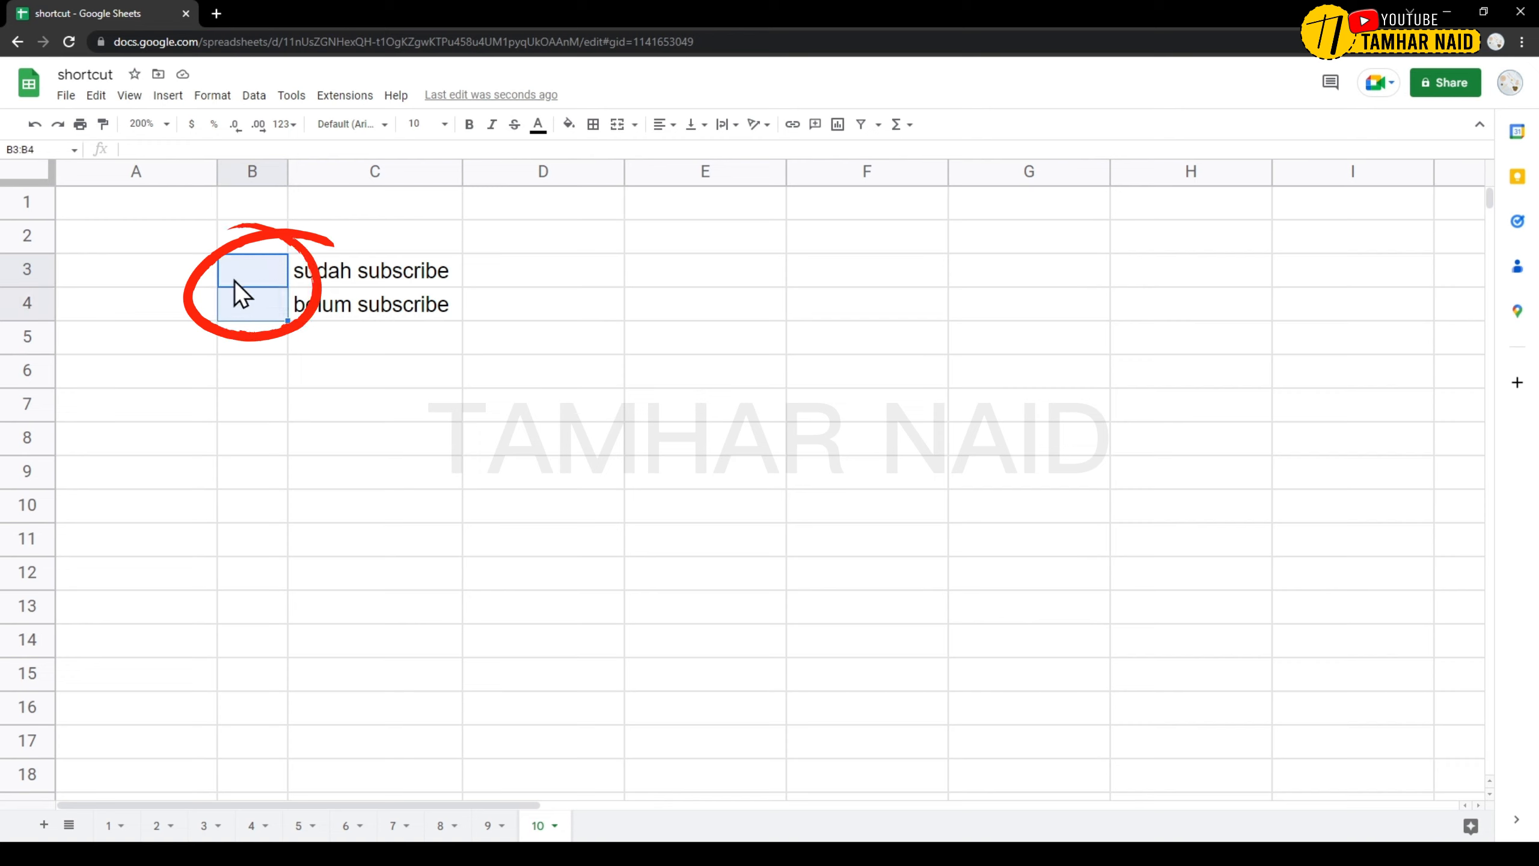
click(167, 98)
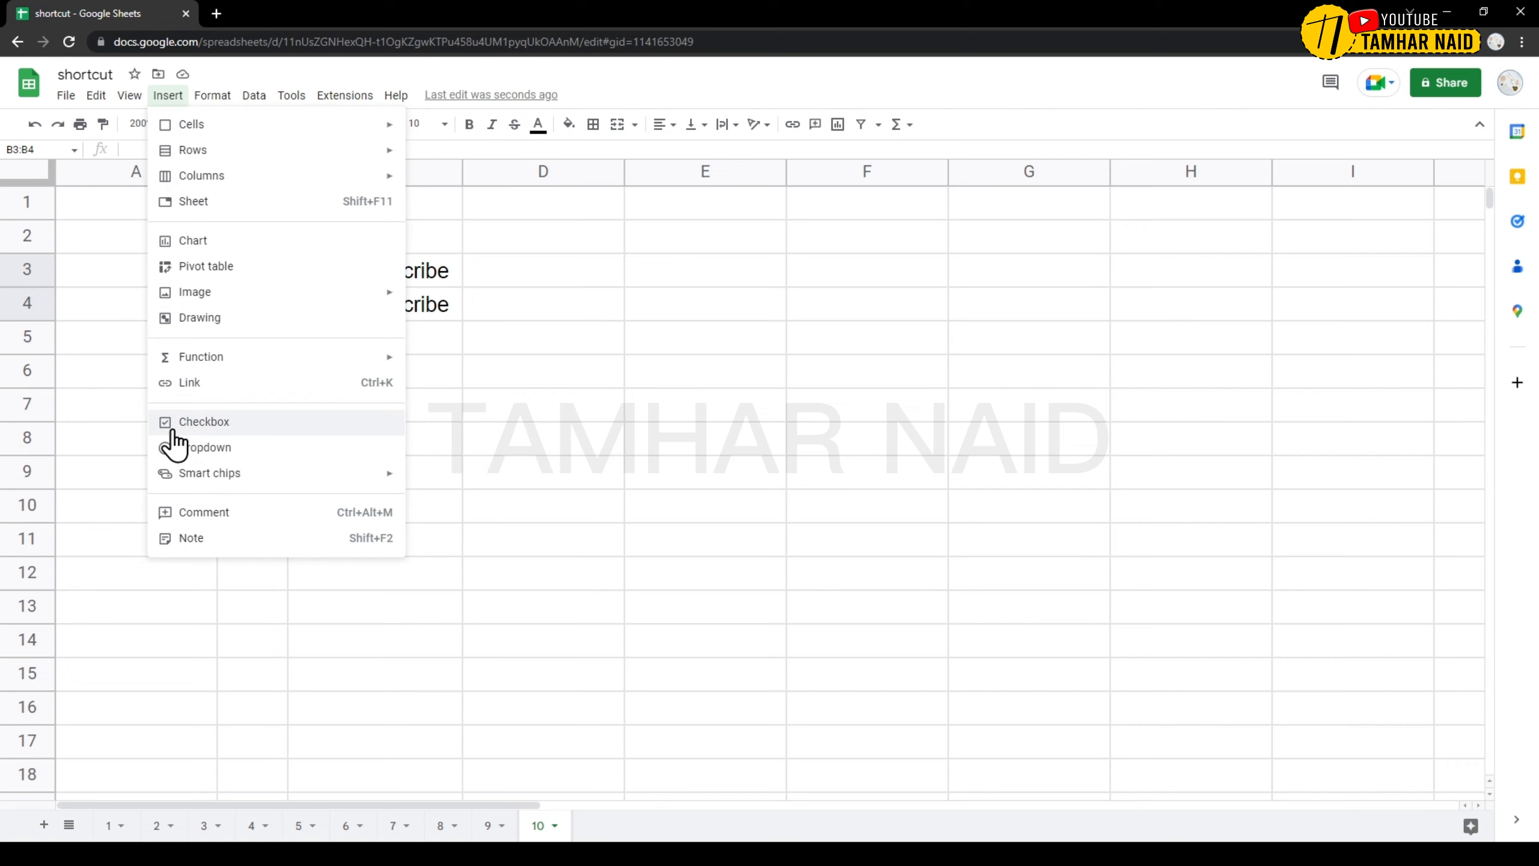
click(205, 427)
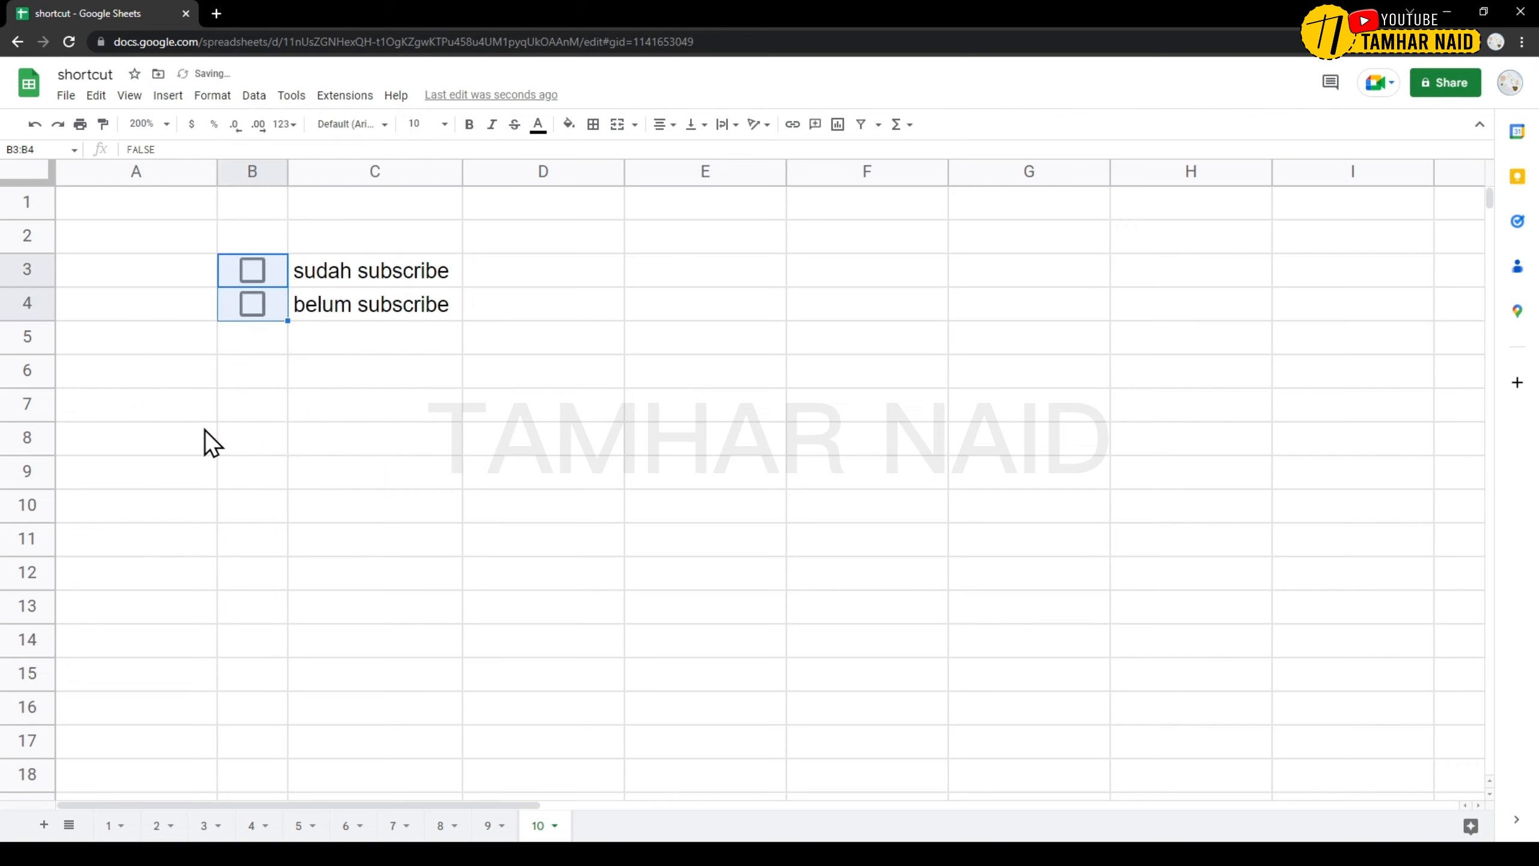
click(347, 339)
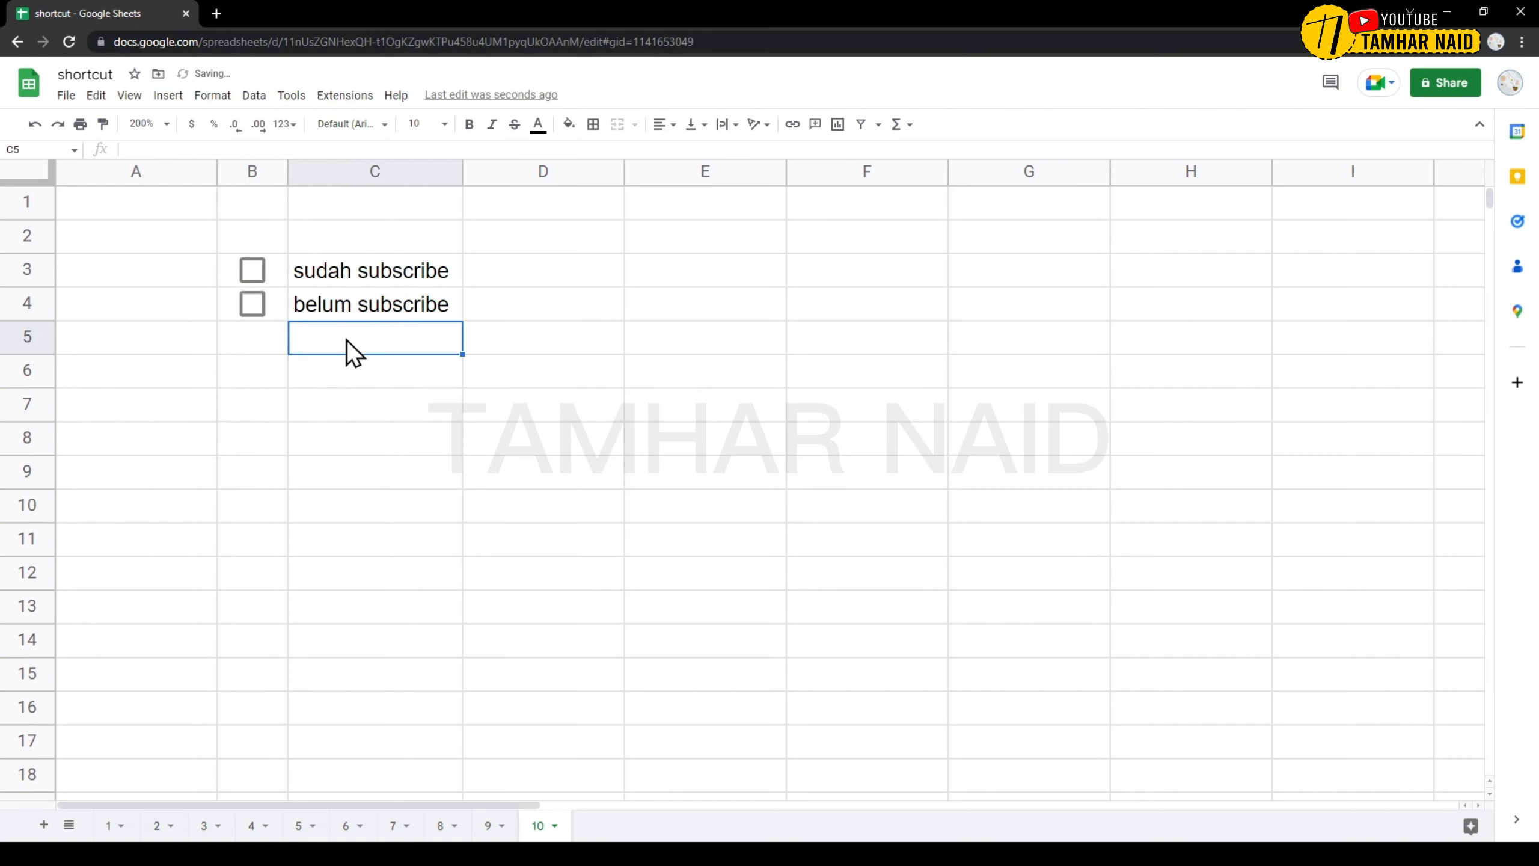
Test the checkboxes in B3 and B4 by ticking and unticking each of them.
click(262, 276)
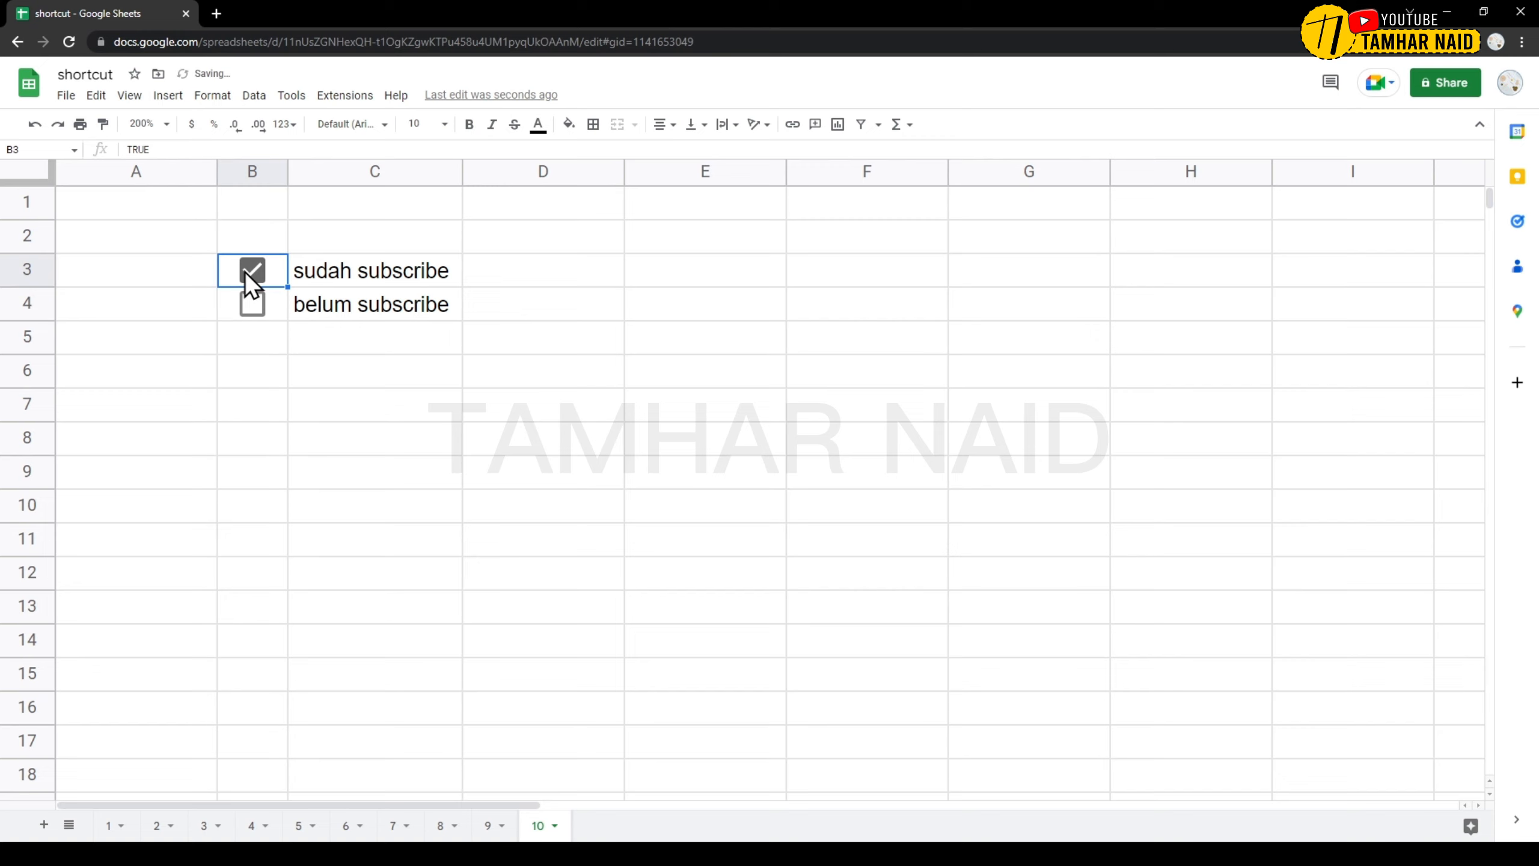
click(248, 276)
click(256, 309)
click(257, 314)
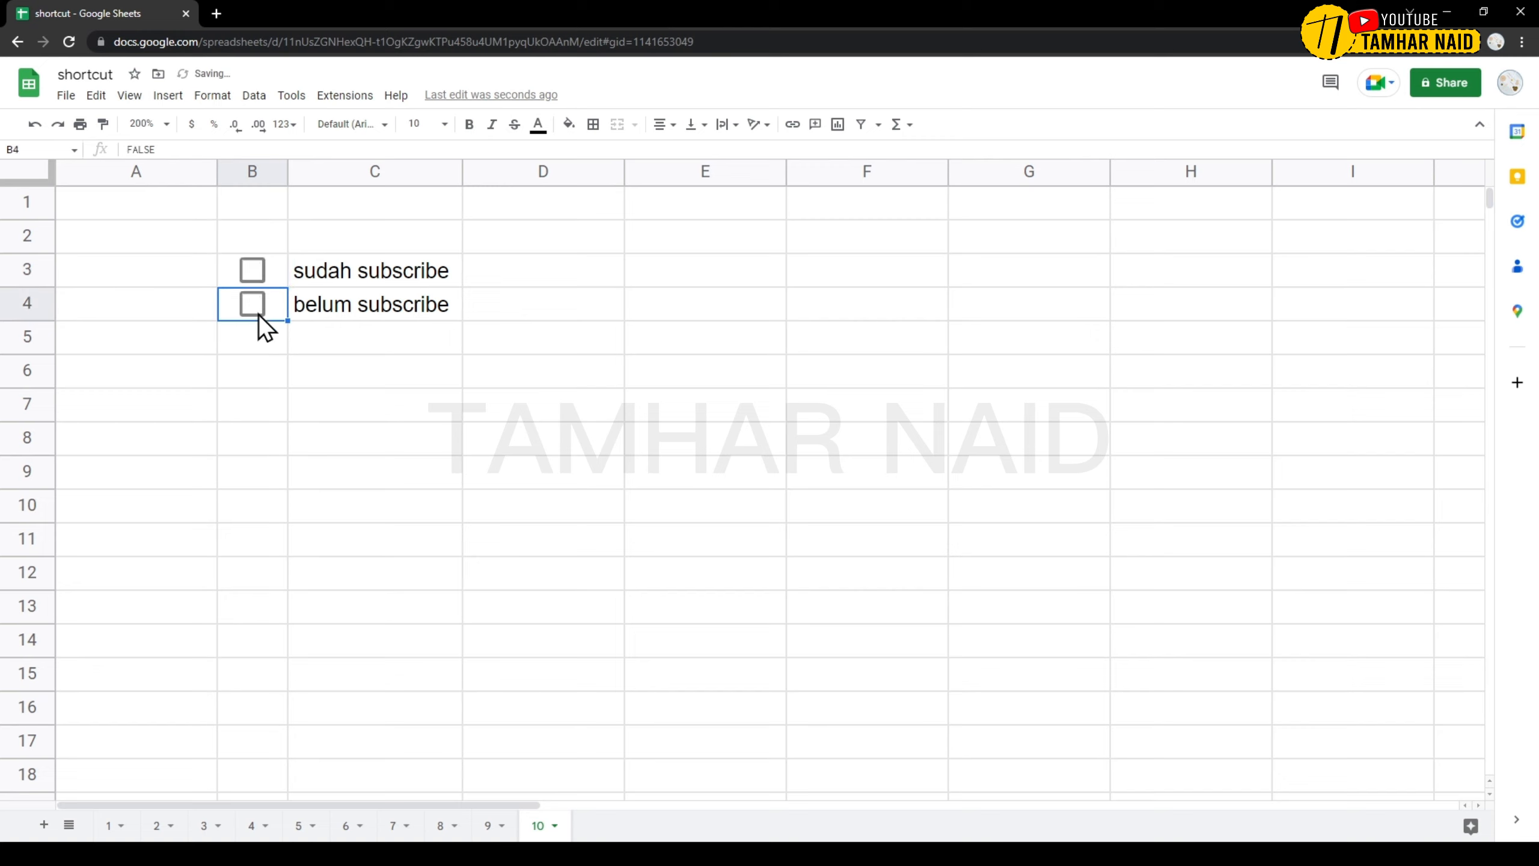
click(259, 281)
click(260, 281)
click(281, 334)
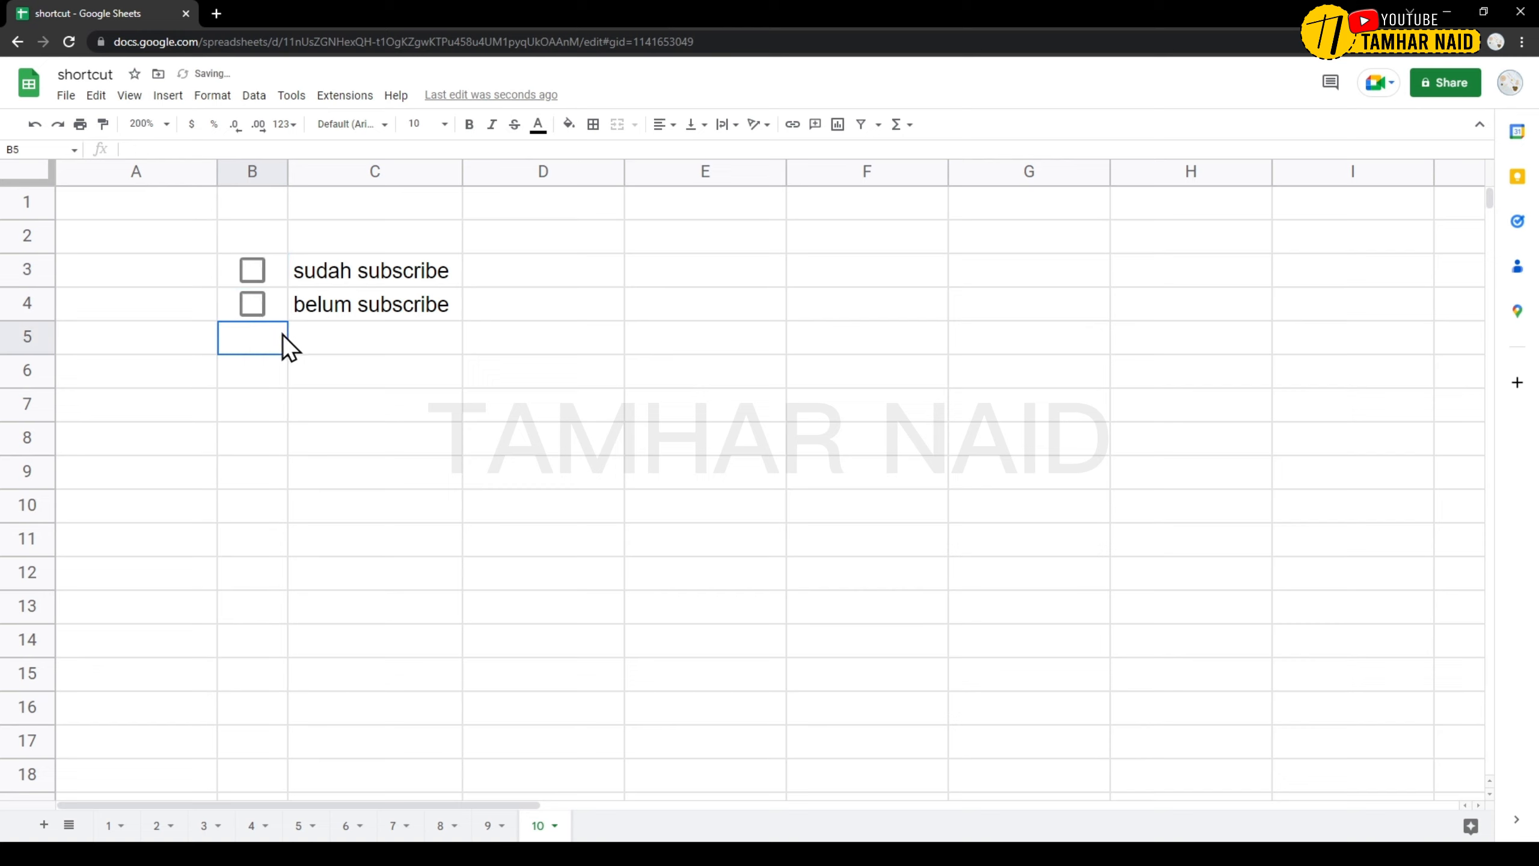
Insert a dropdown in C6 and set its first option to "sudah subscribe" with the light grey colour.
click(306, 366)
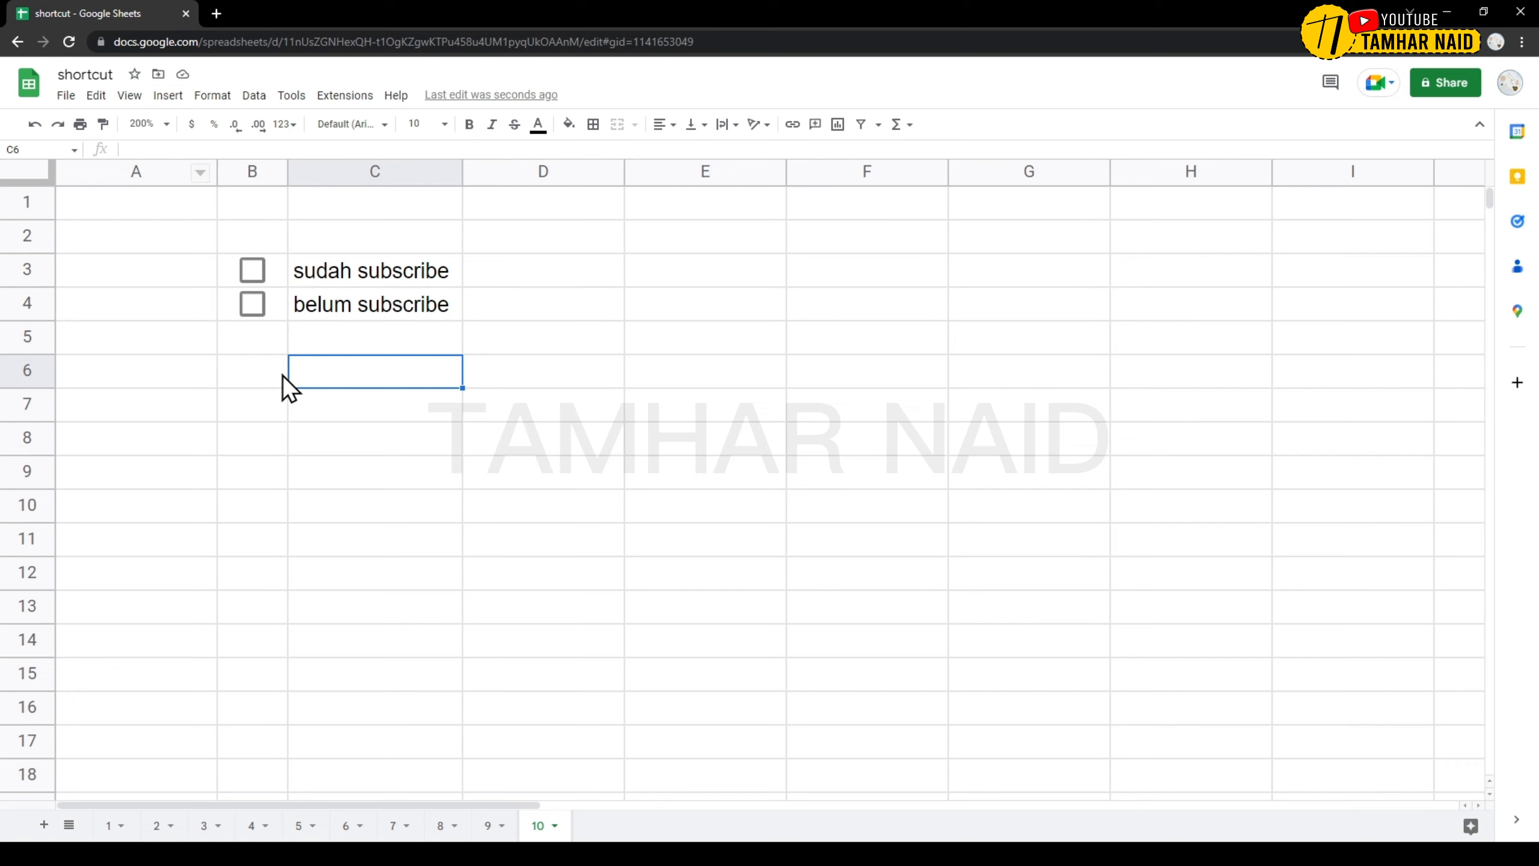
click(167, 95)
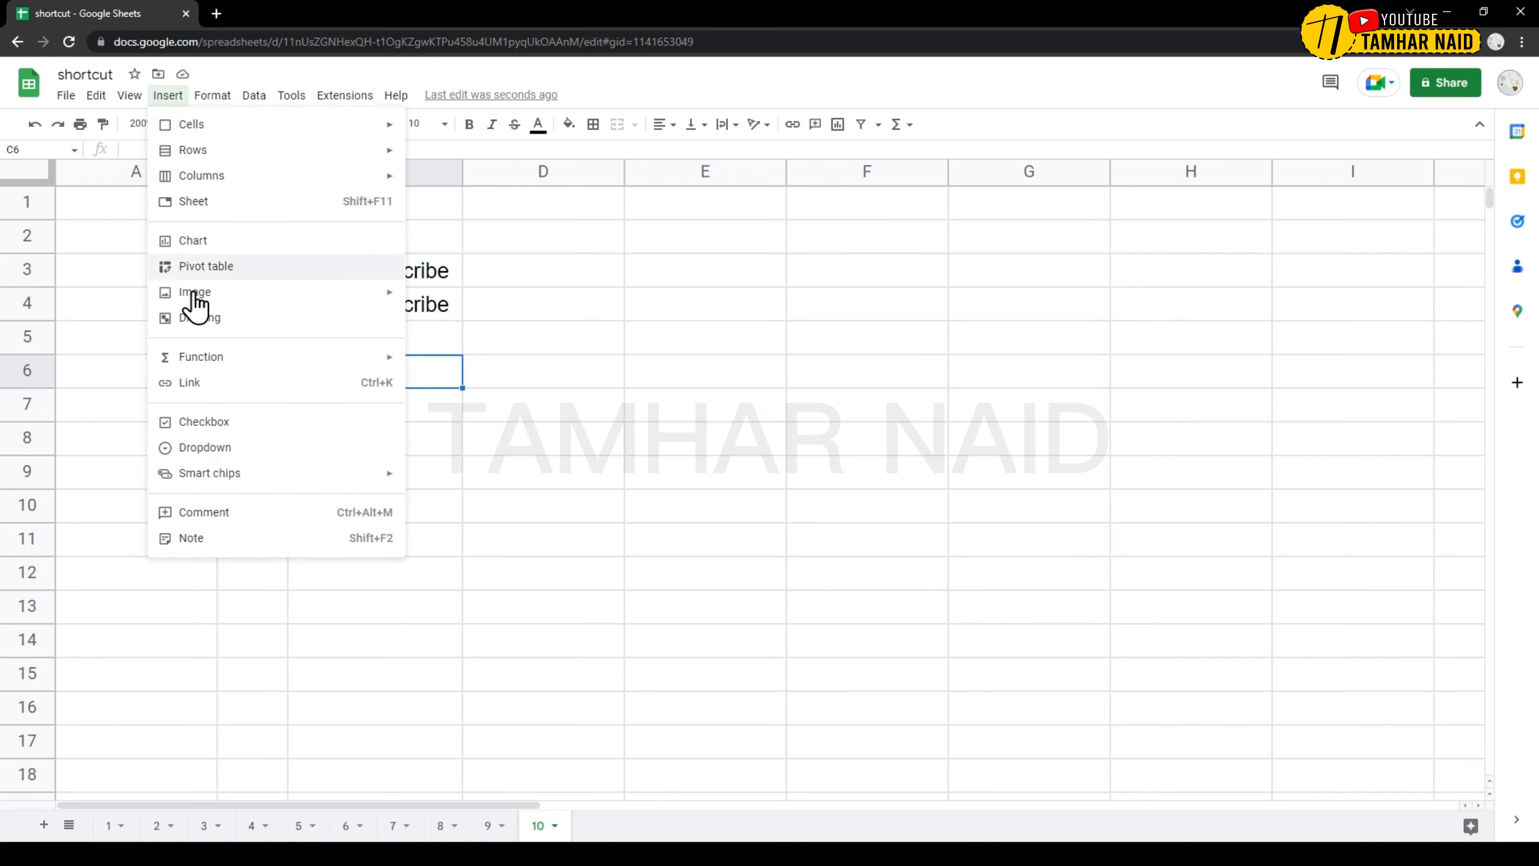
click(219, 454)
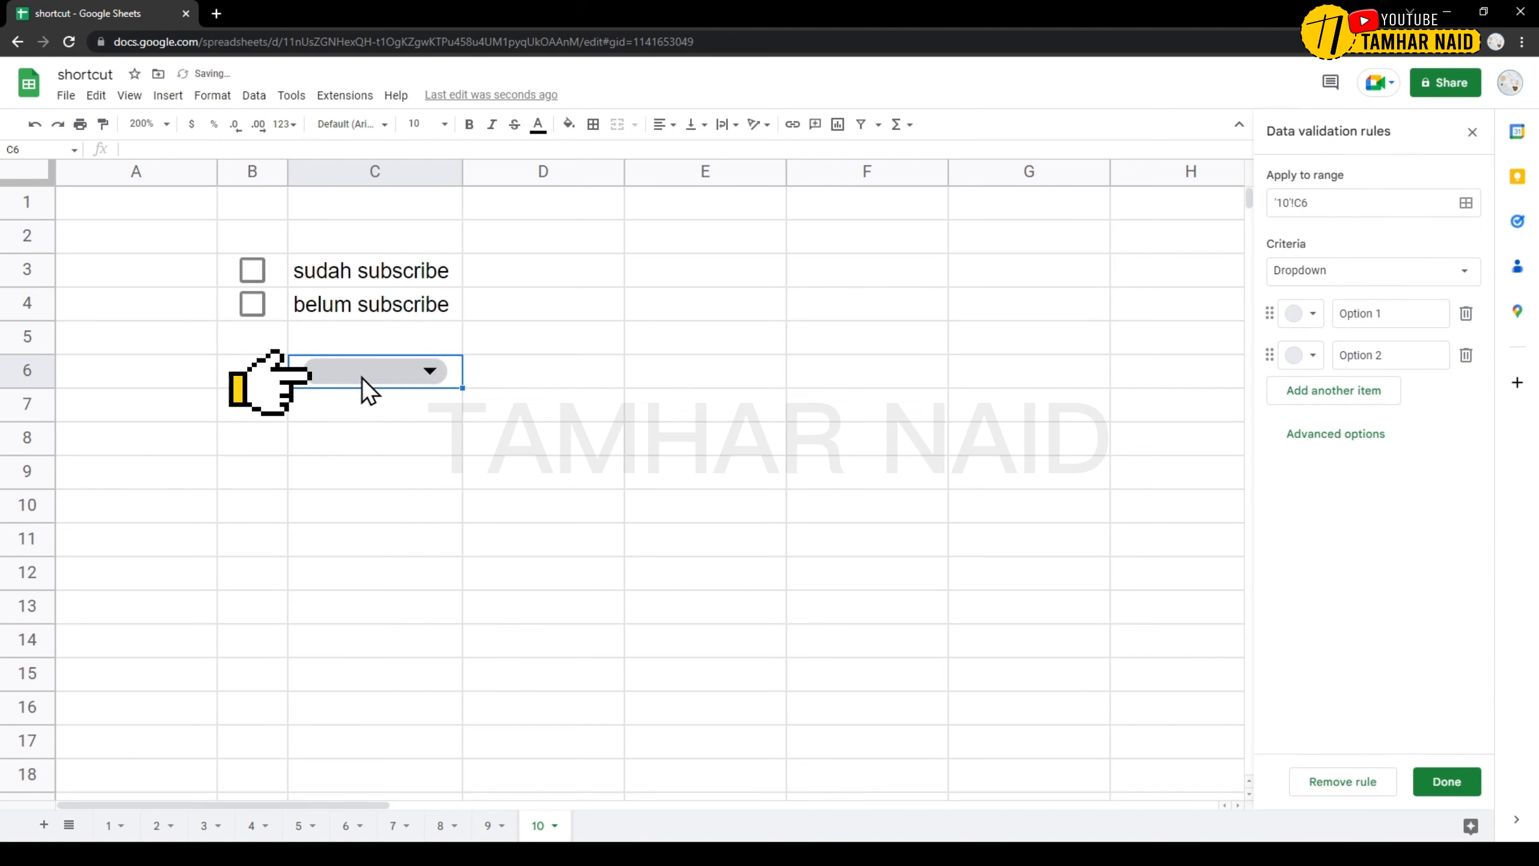
click(373, 269)
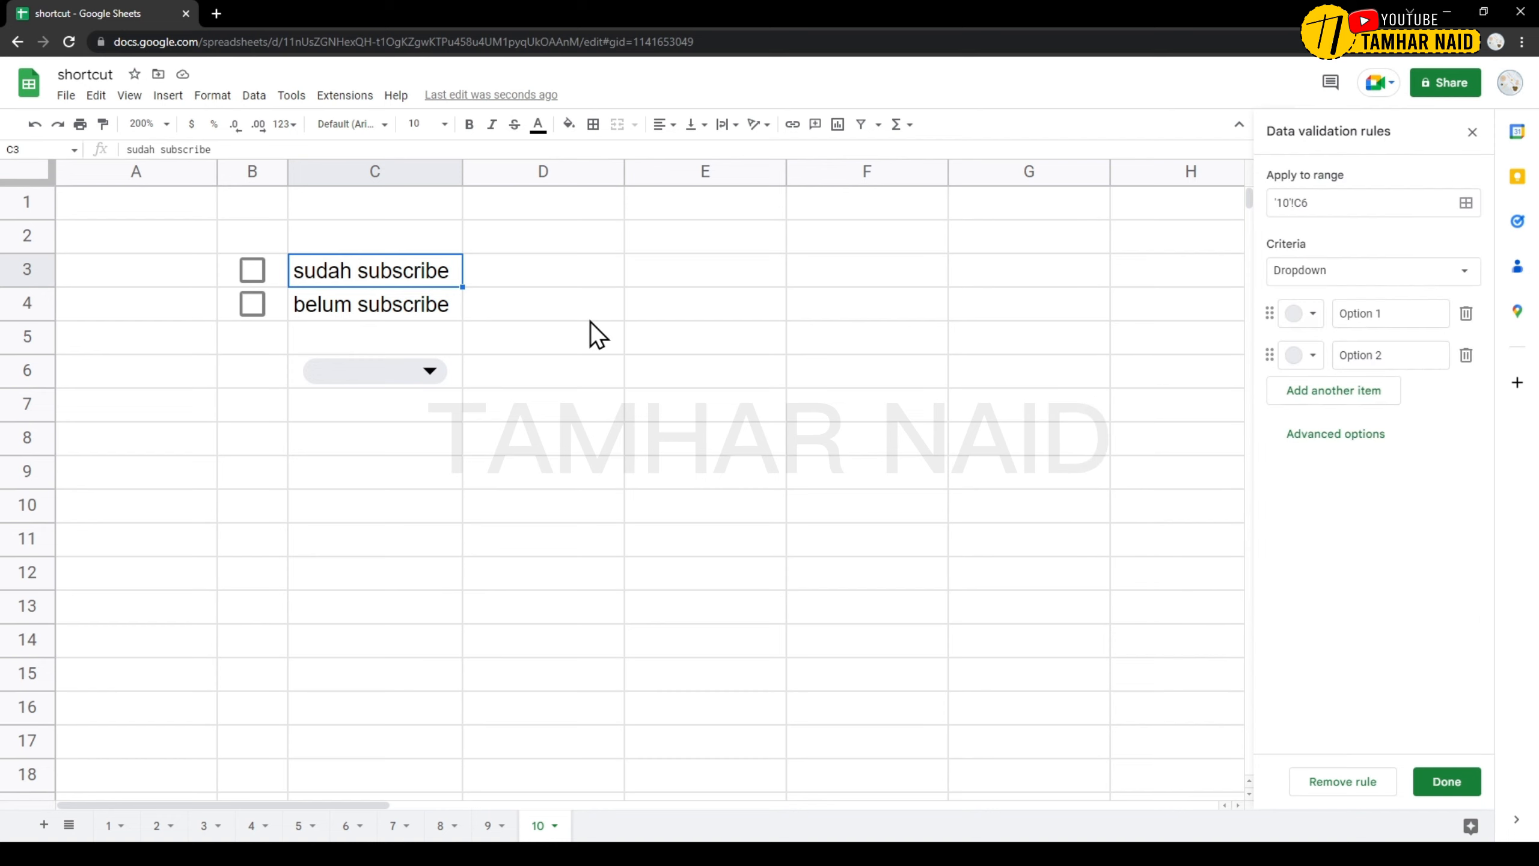
click(1409, 315)
text(sudah subscribe)
click(1313, 315)
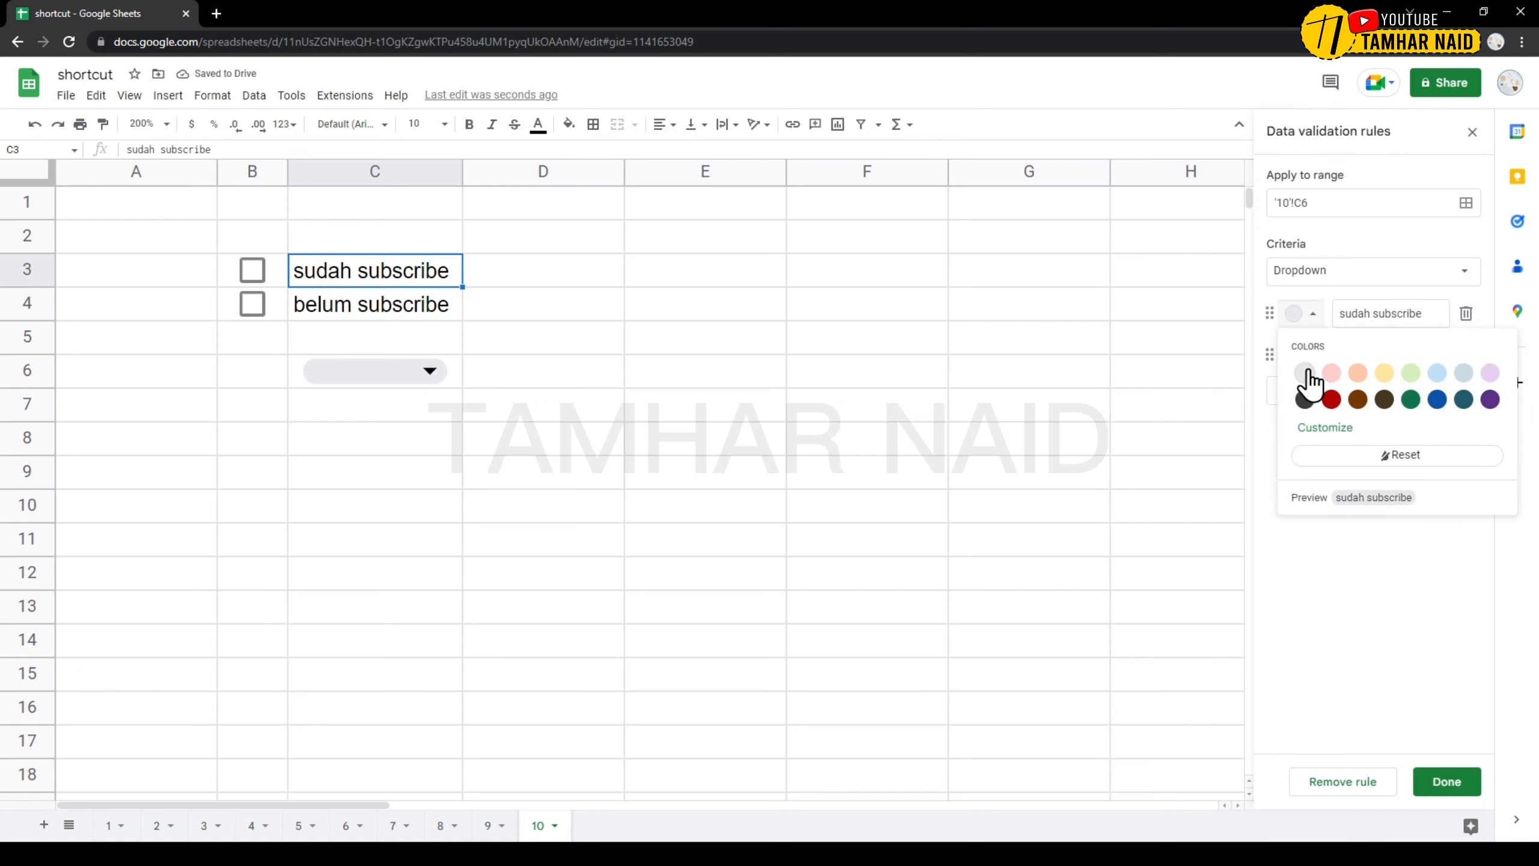
click(1305, 371)
Set the second dropdown option to "belum subscribe" in dark red, check the advanced options and save the rule.
click(1384, 355)
click(433, 306)
click(1393, 356)
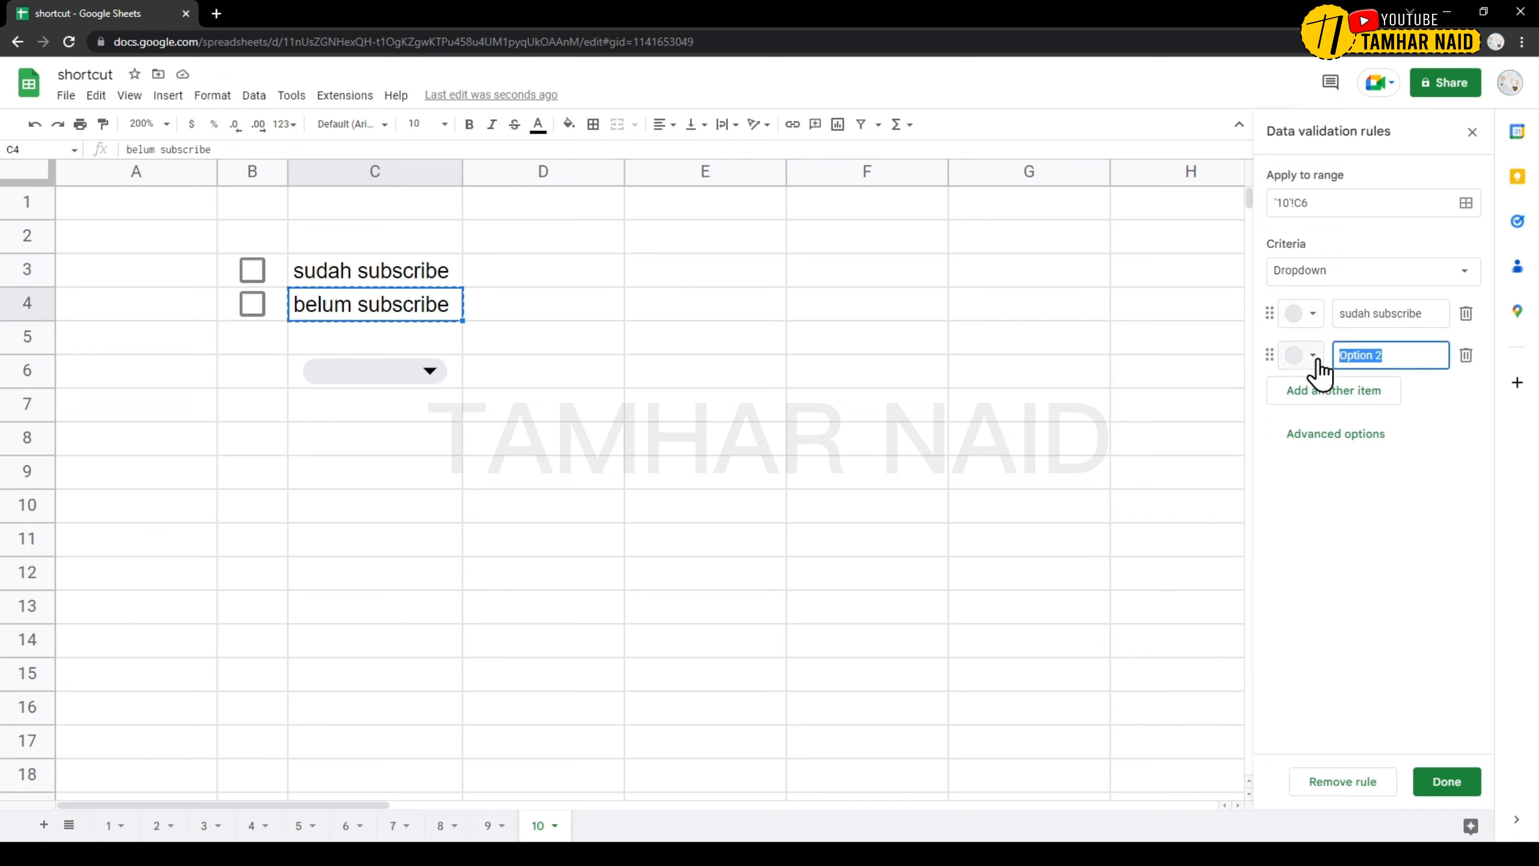
text(belum subscribe)
click(1466, 273)
click(1323, 271)
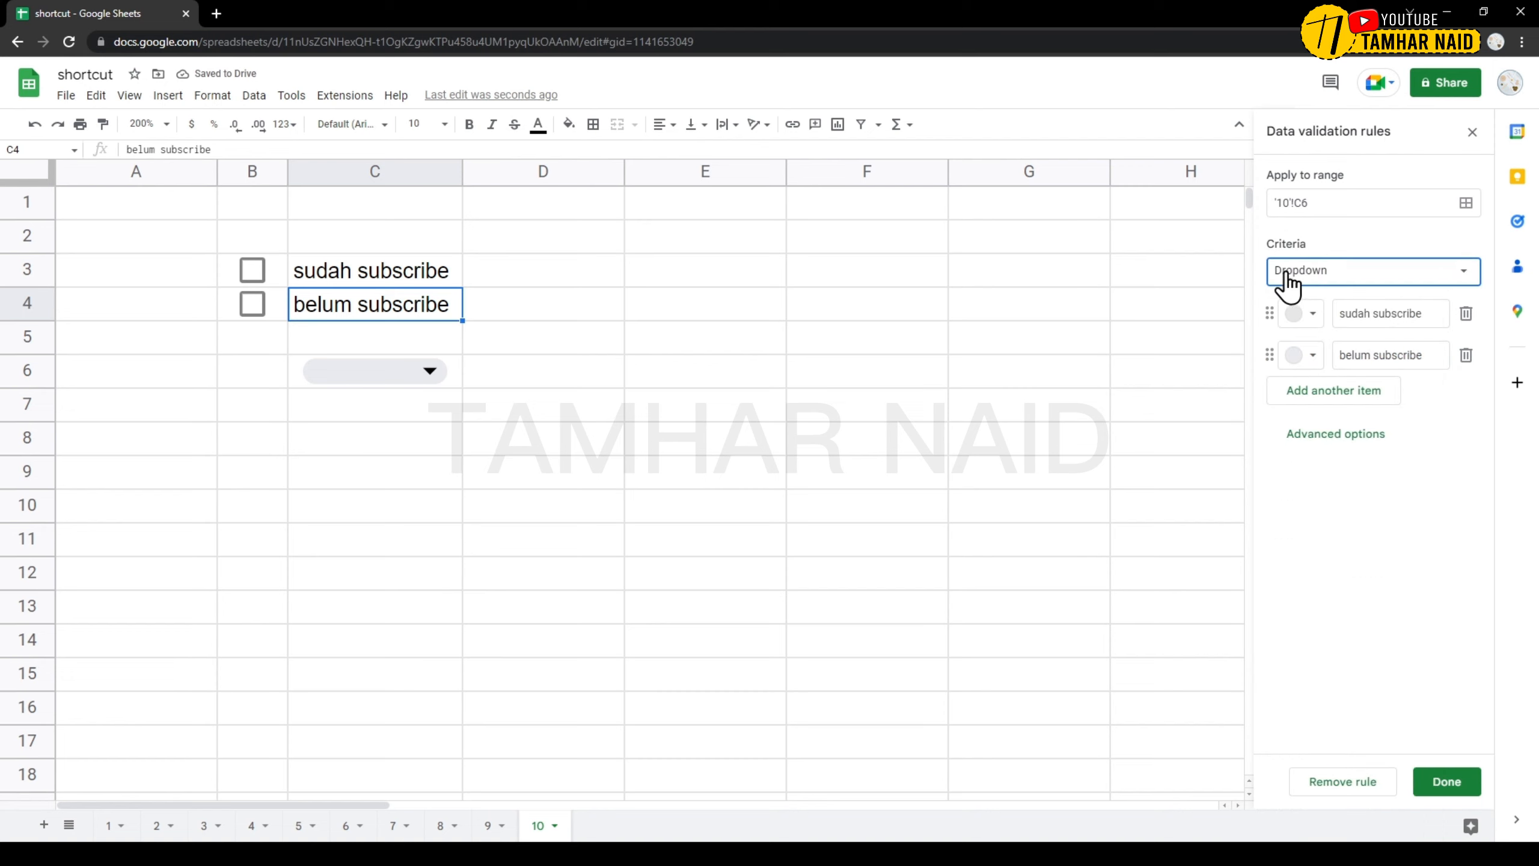
click(1301, 355)
click(1331, 441)
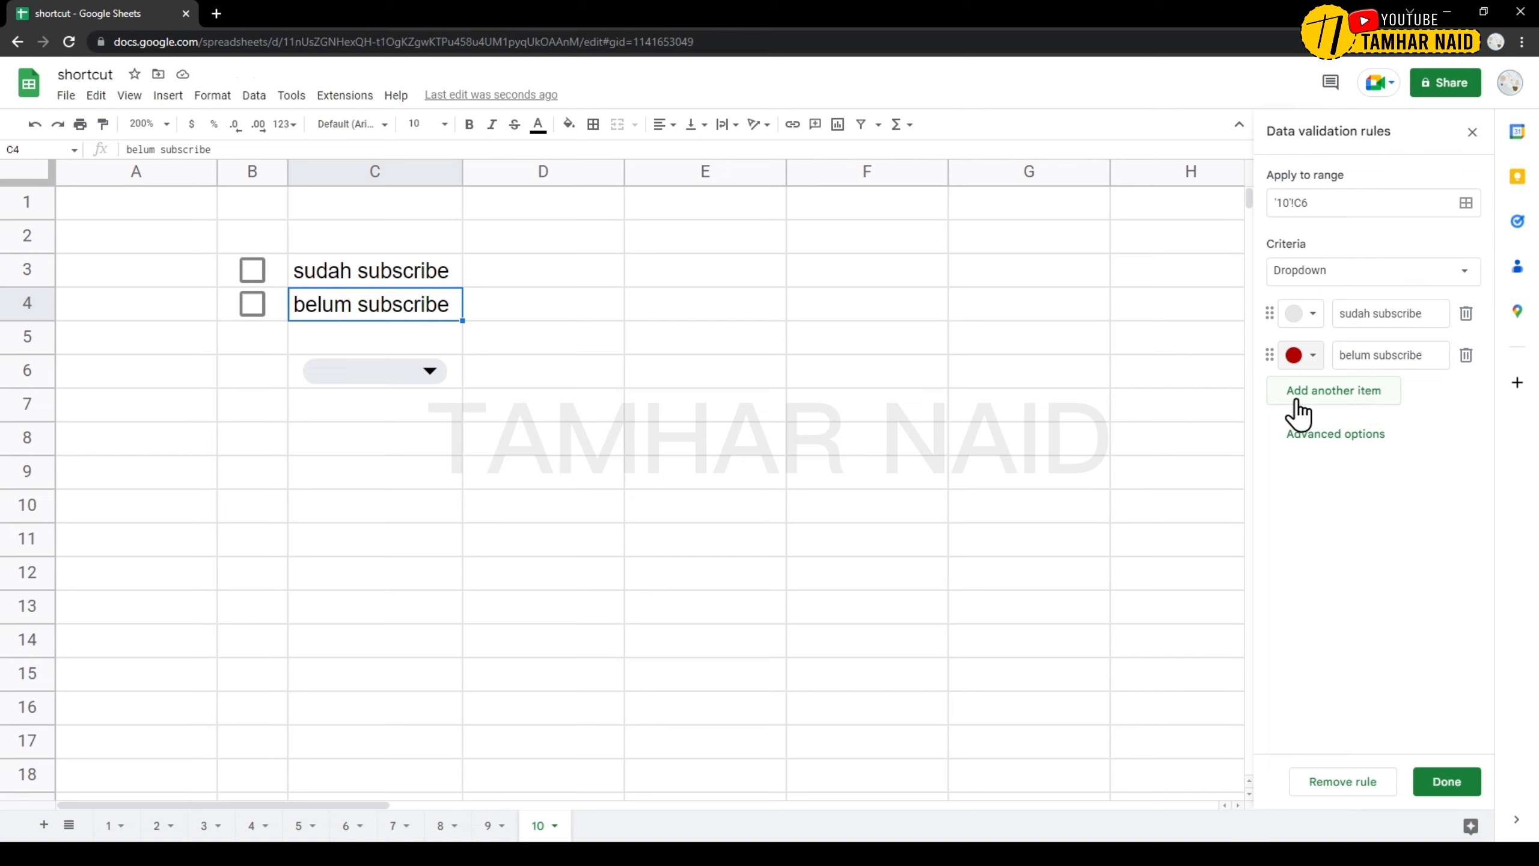
click(1323, 438)
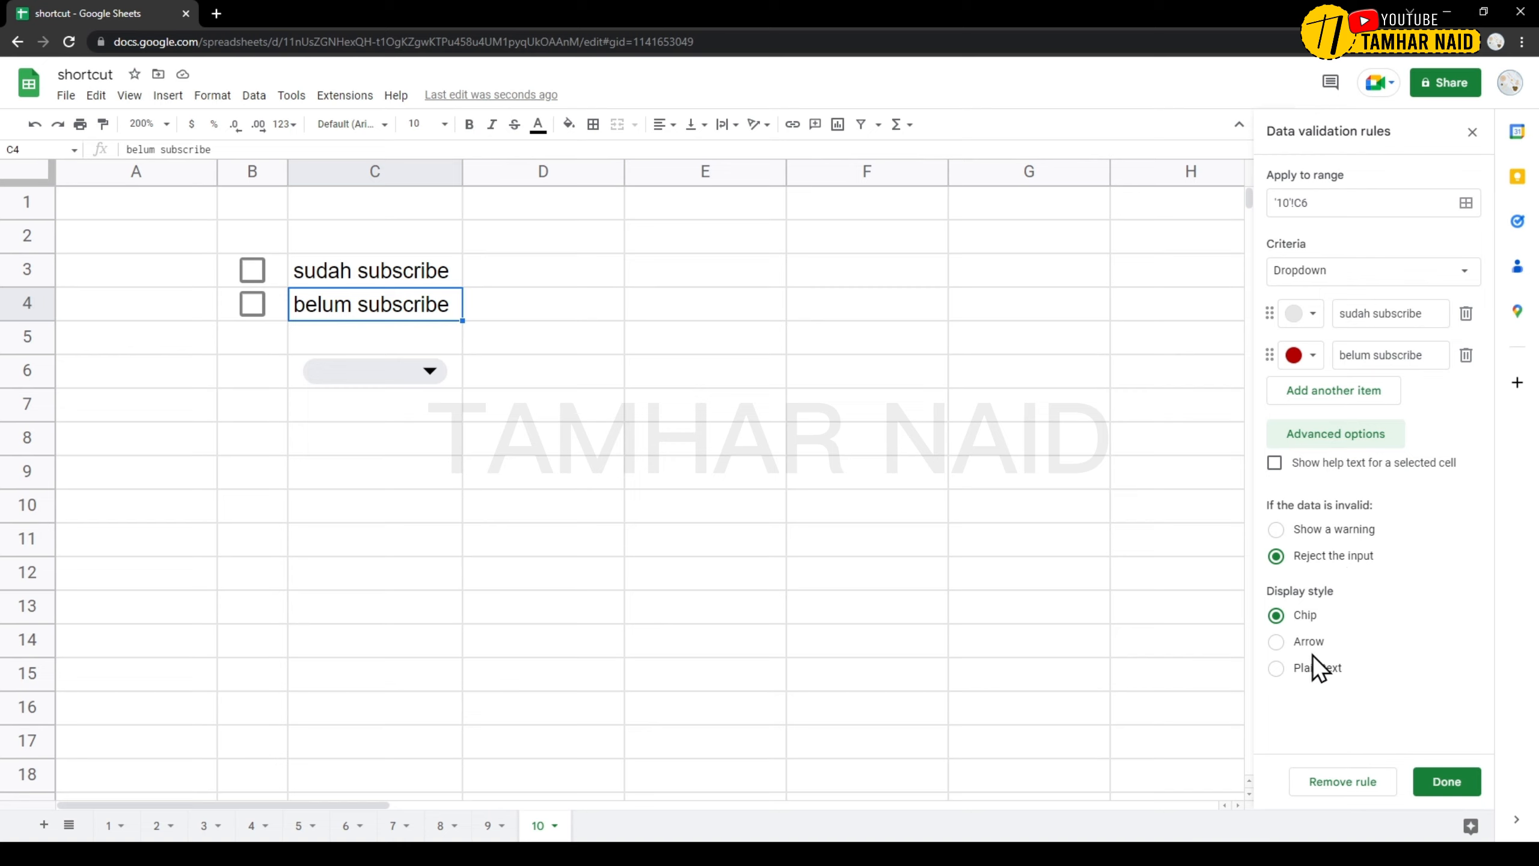
click(1445, 782)
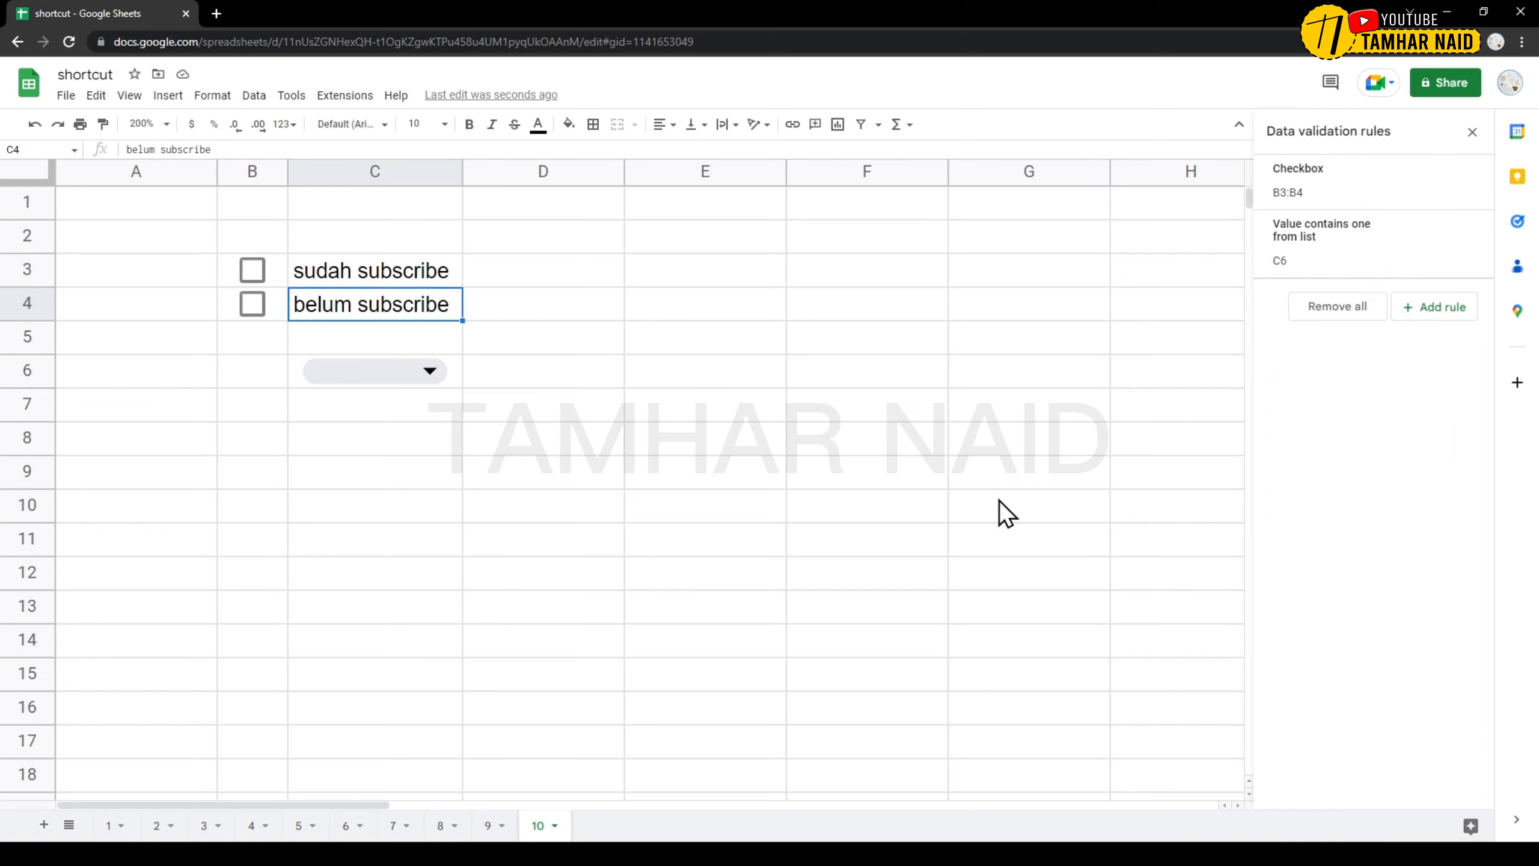
Choose "belum subscribe" and then "sudah subscribe" in the C6 dropdown, auto-fitting column C's width to each choice.
click(430, 373)
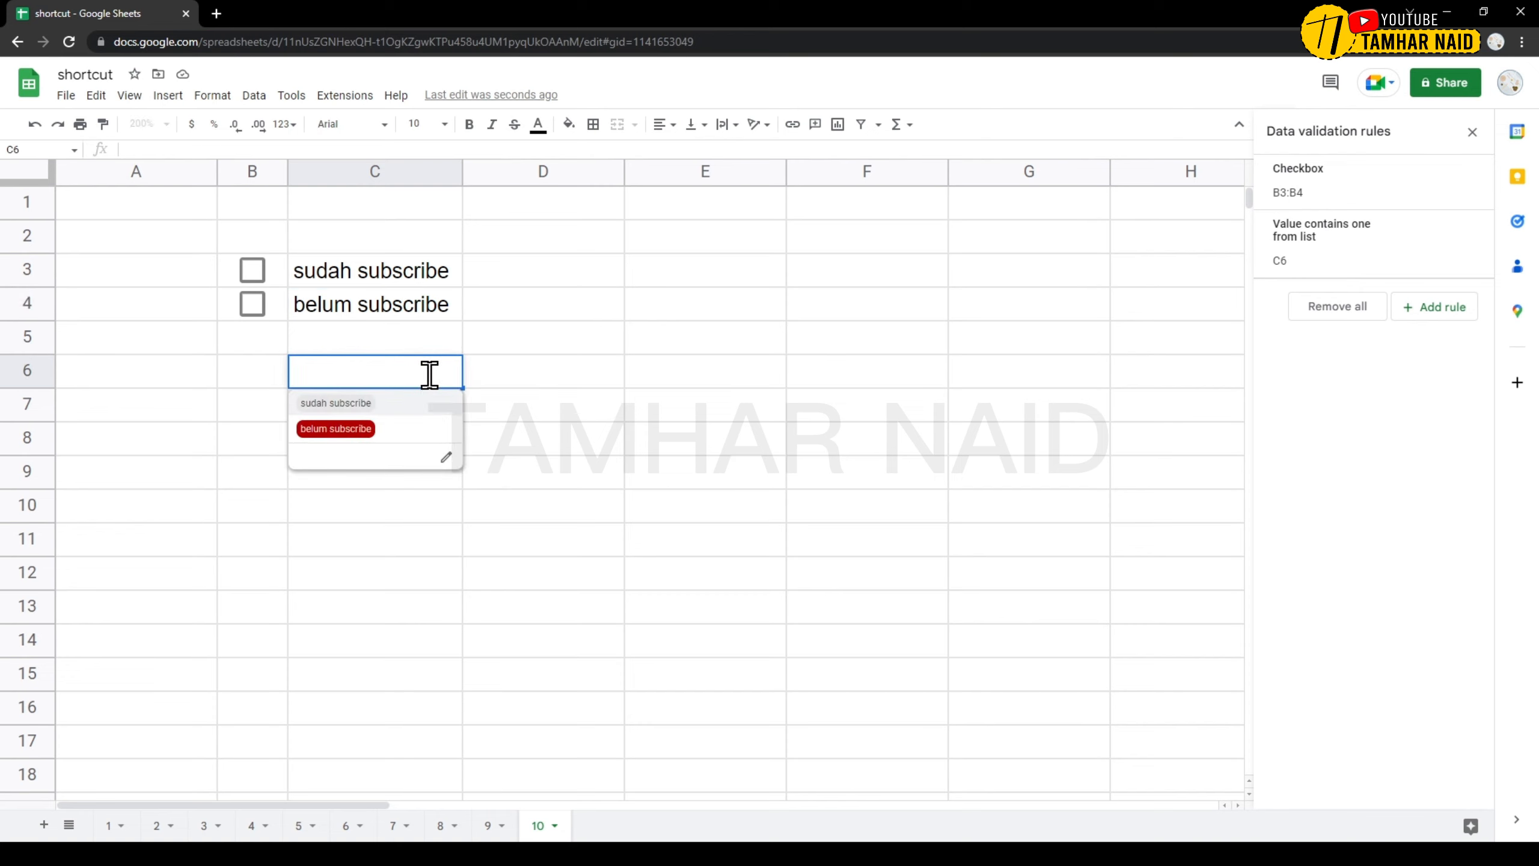
click(344, 430)
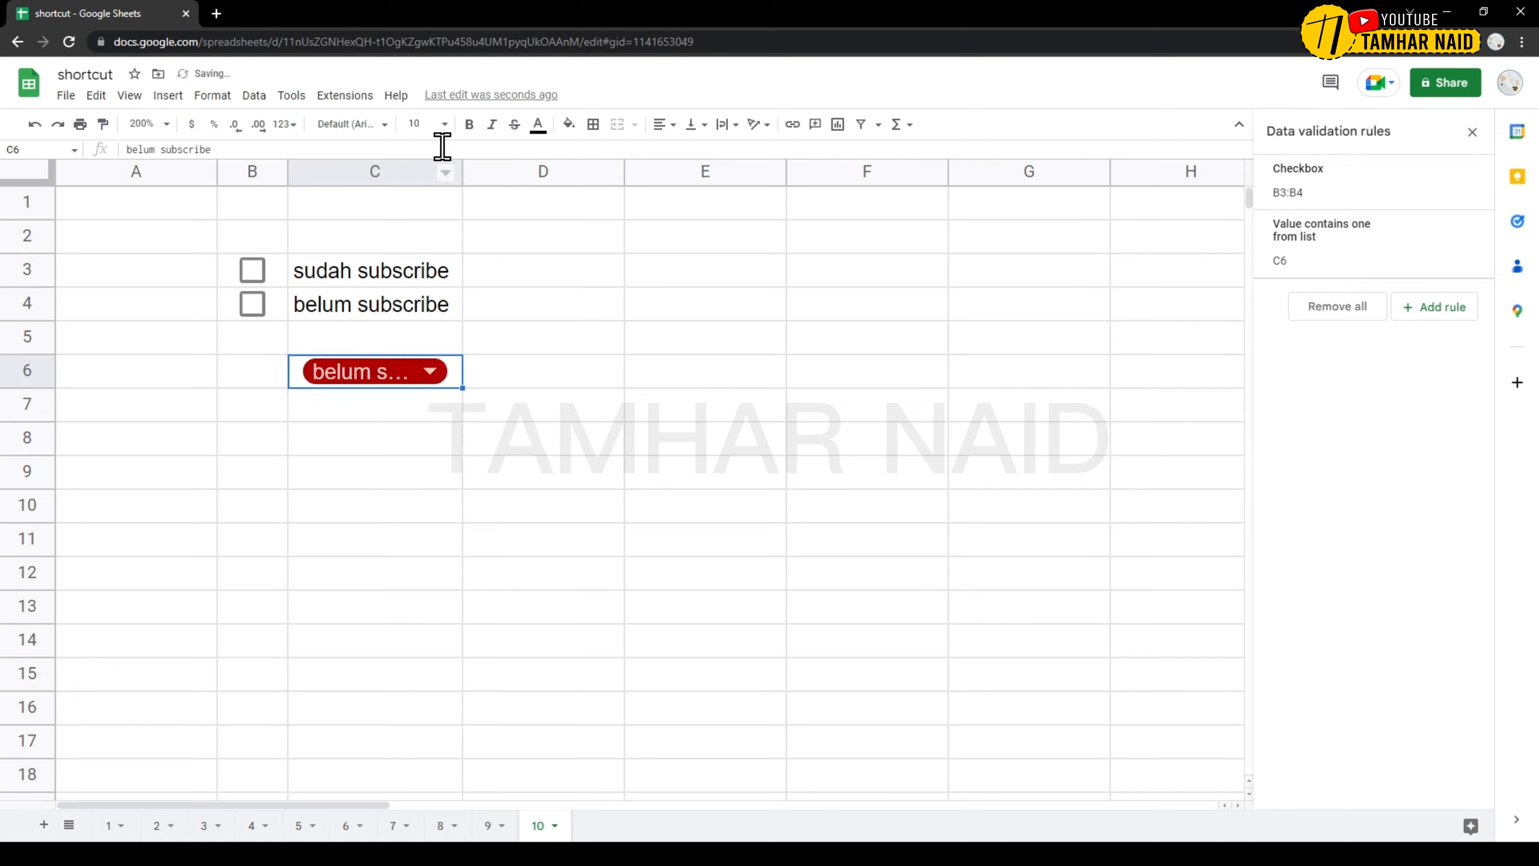
drag(461, 168, 460, 169)
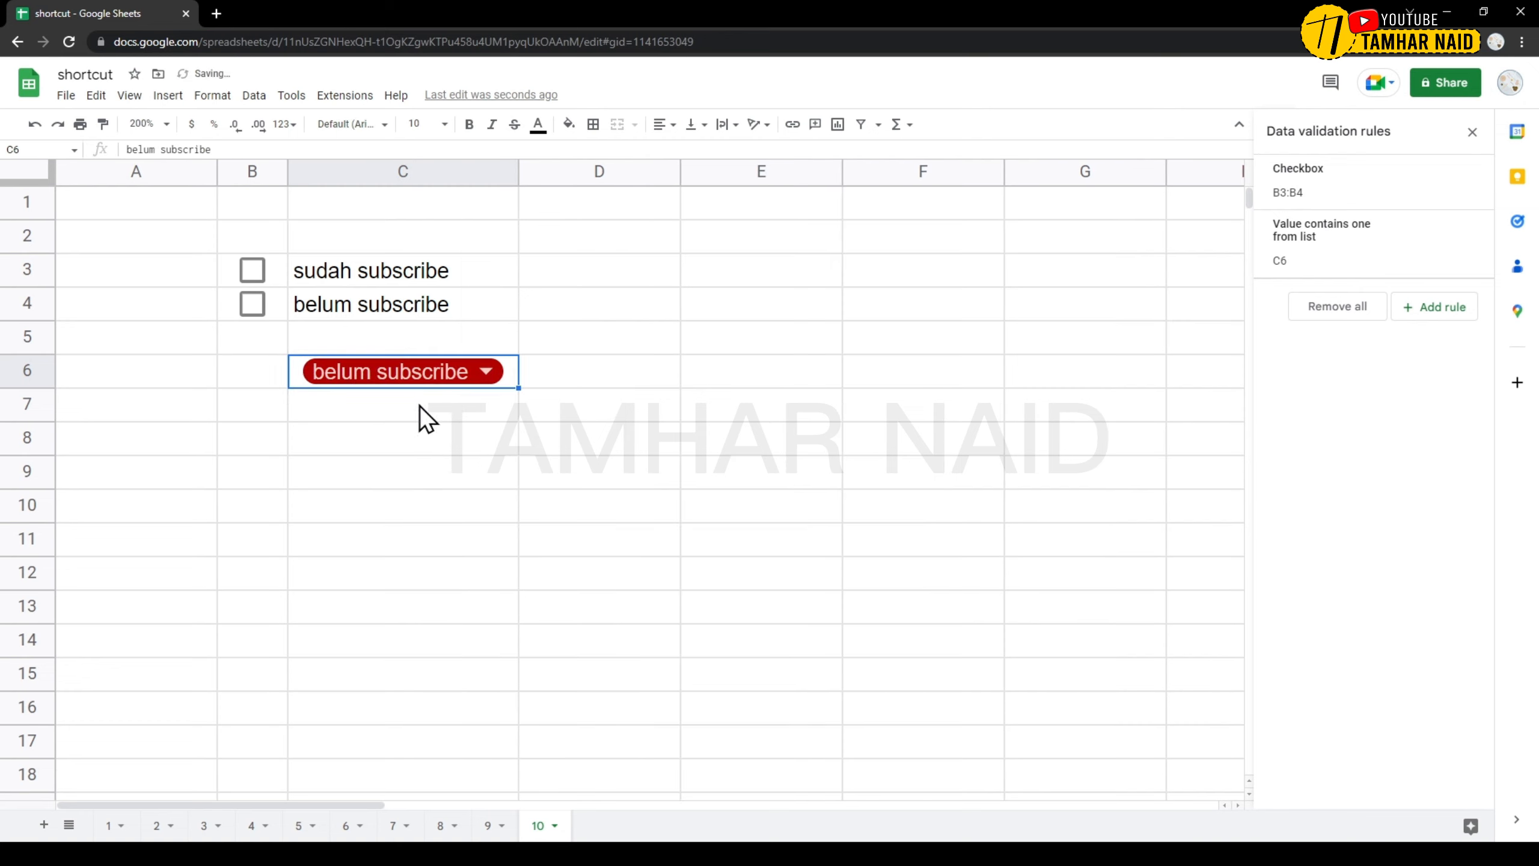
double_click(493, 374)
click(432, 403)
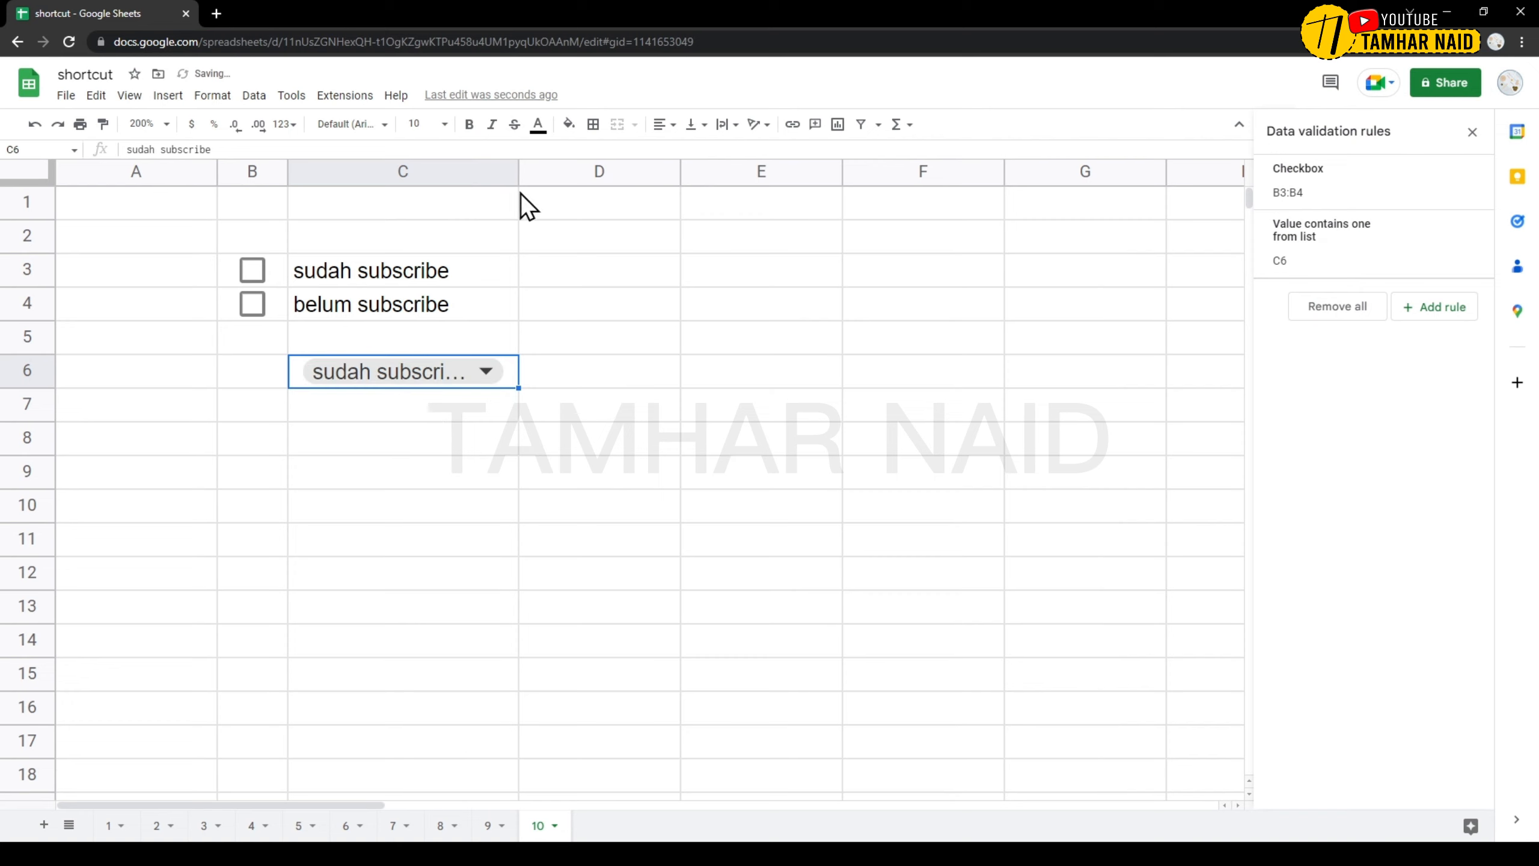
double_click(518, 171)
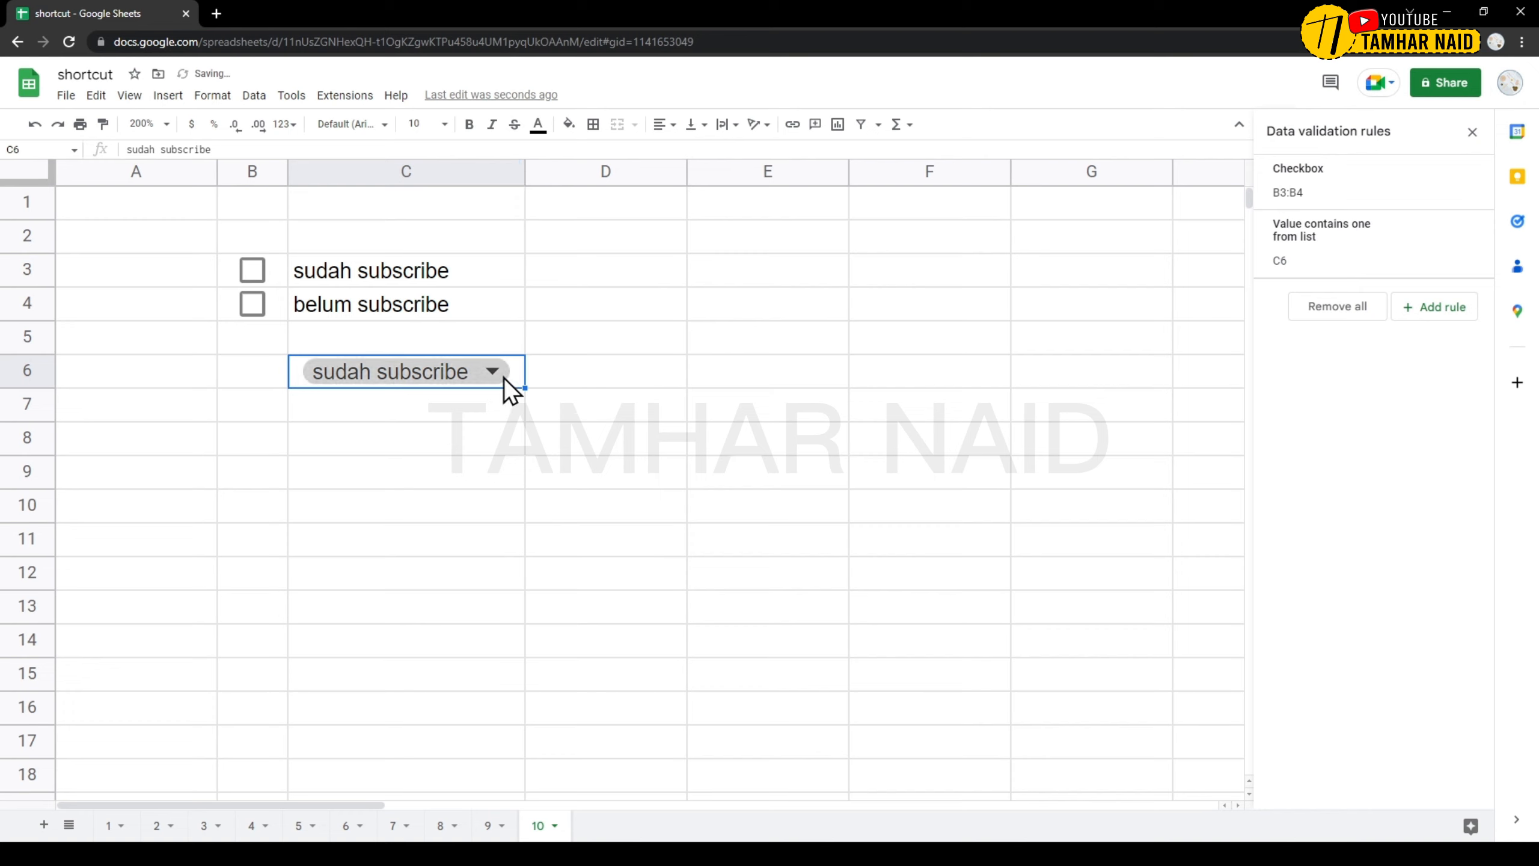
Test the C6 dropdown by switching between "belum subscribe" and "sudah subscribe", ending on "sudah subscribe".
double_click(503, 377)
click(456, 430)
double_click(482, 381)
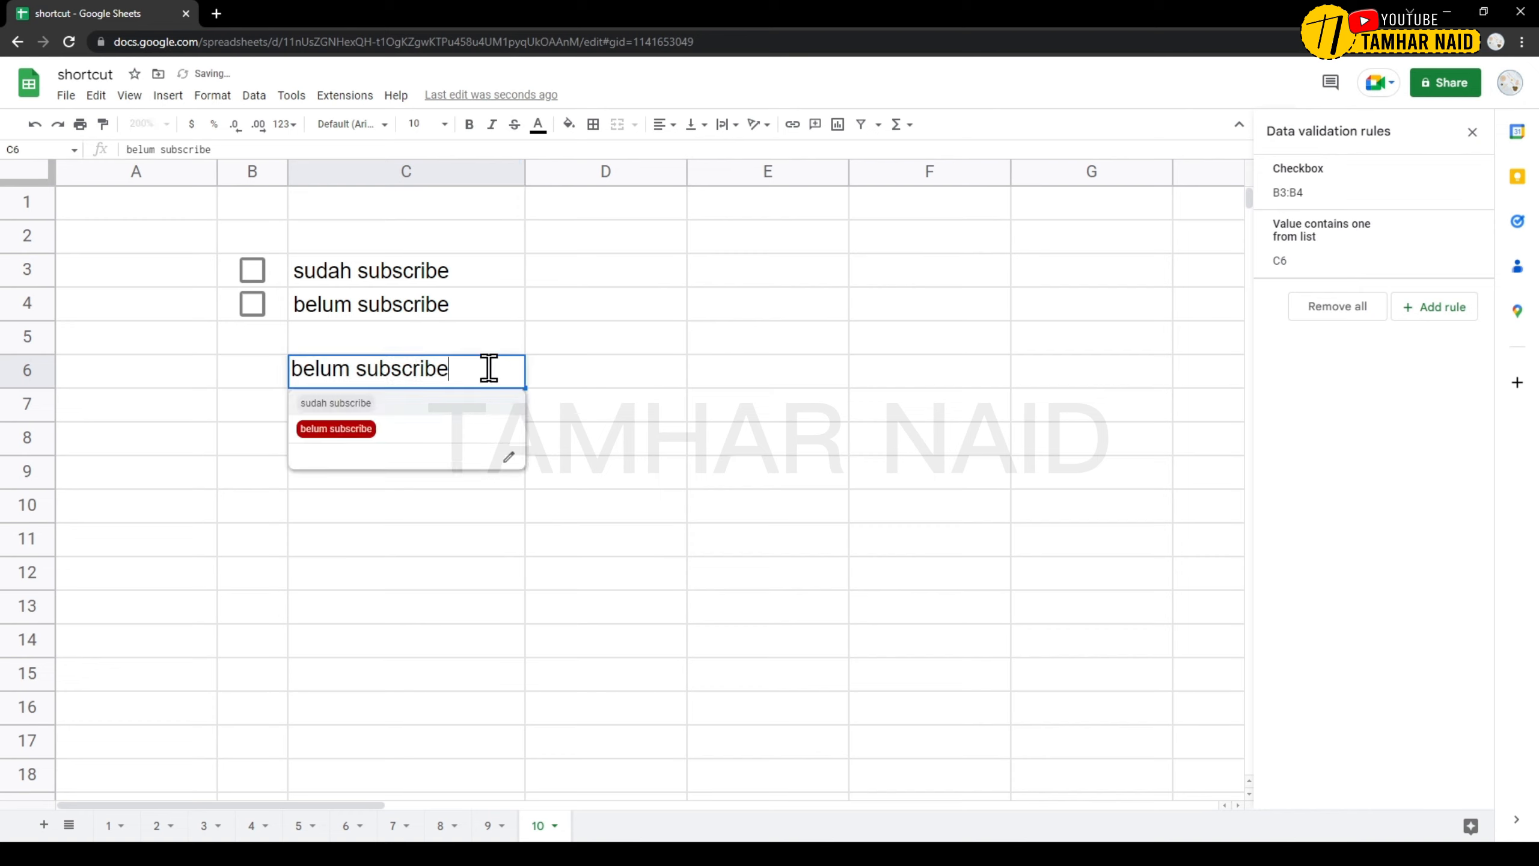
click(449, 414)
click(569, 382)
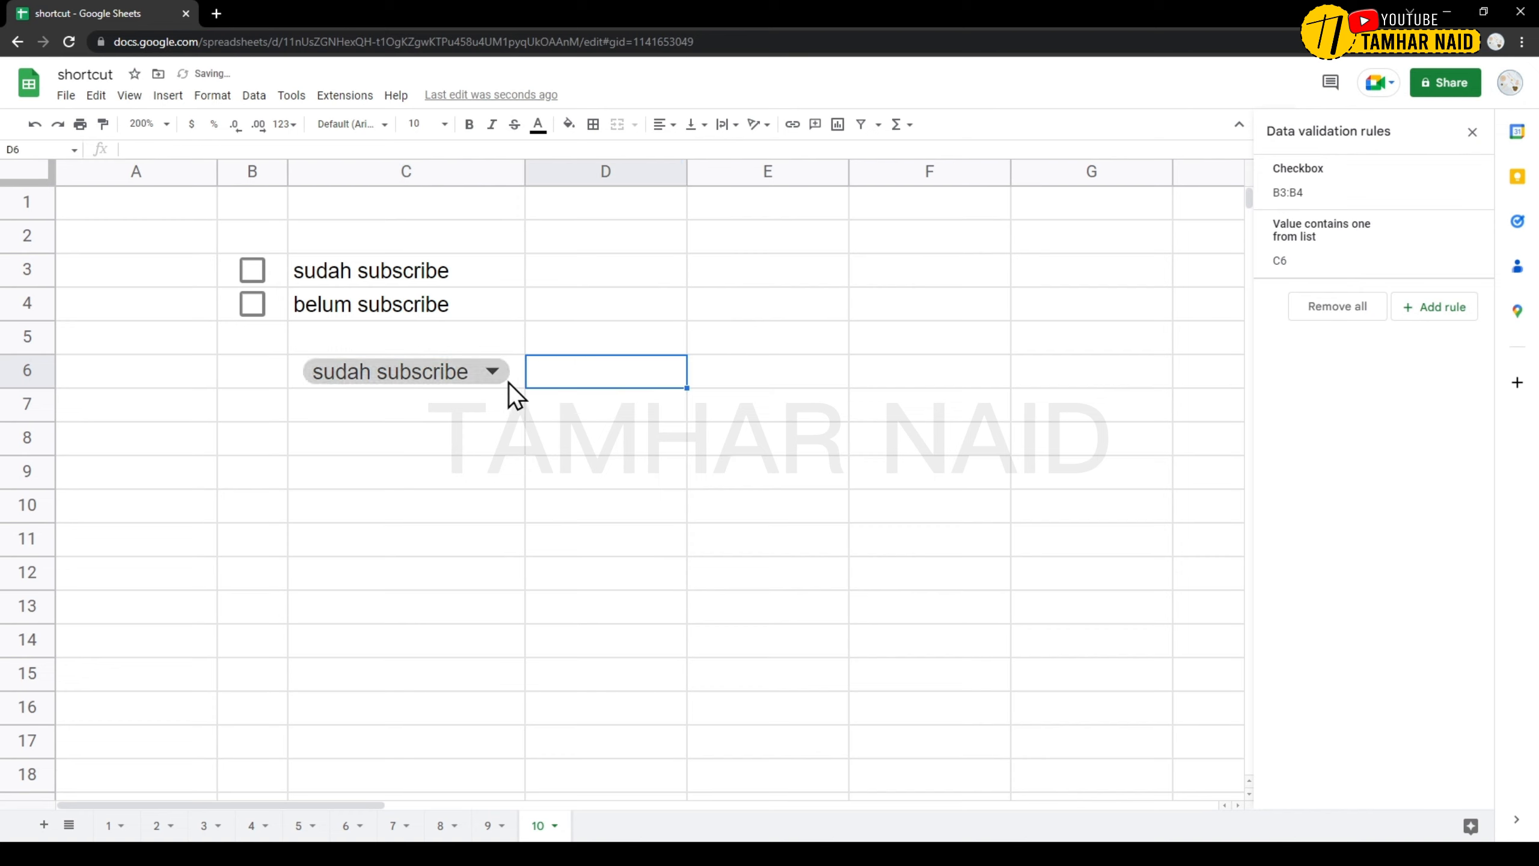
double_click(498, 369)
click(445, 429)
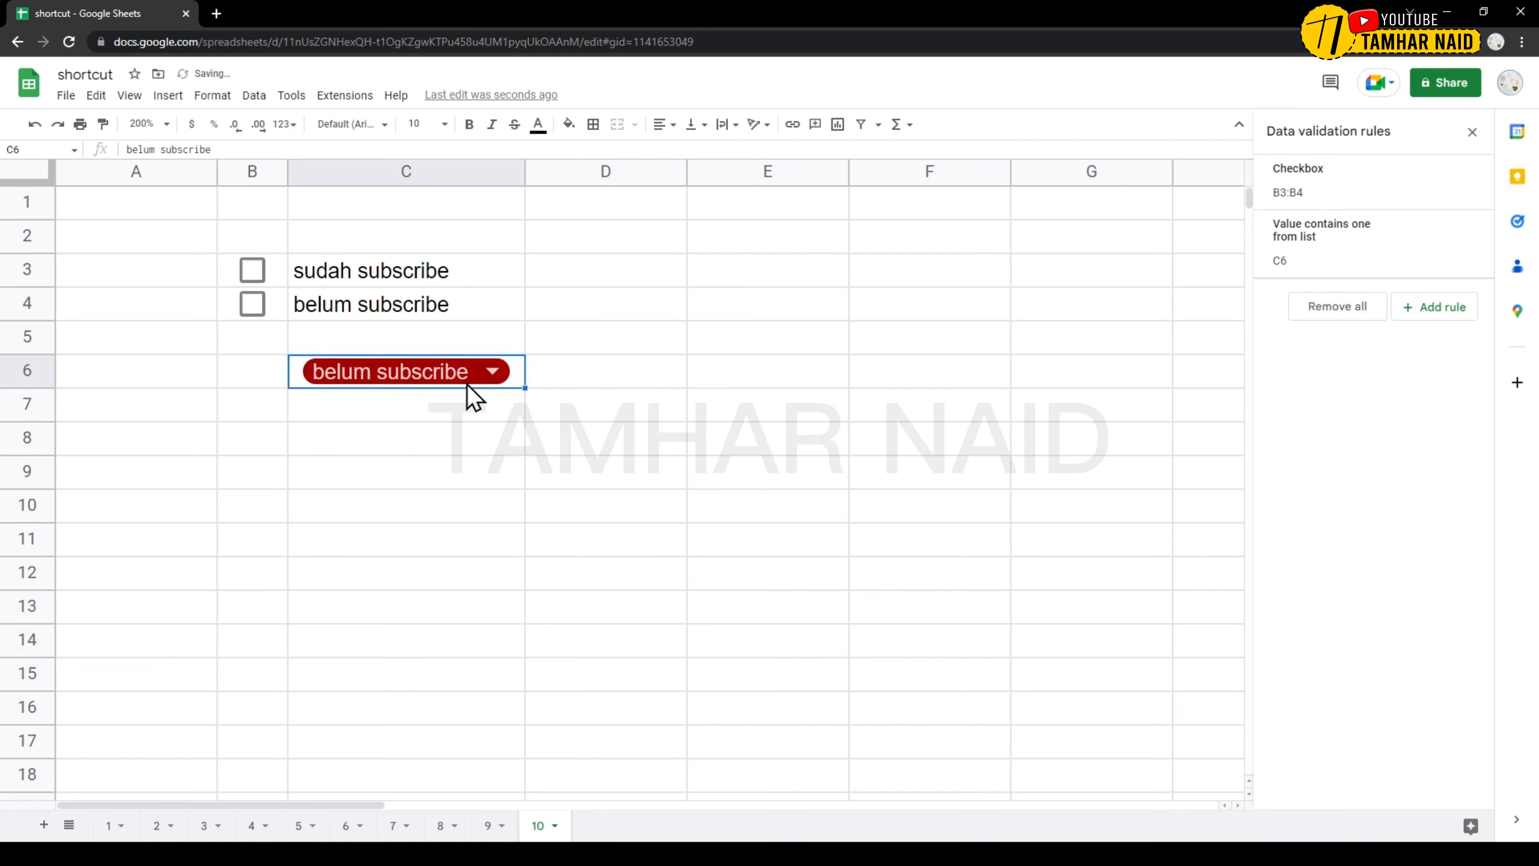
double_click(497, 377)
click(432, 405)
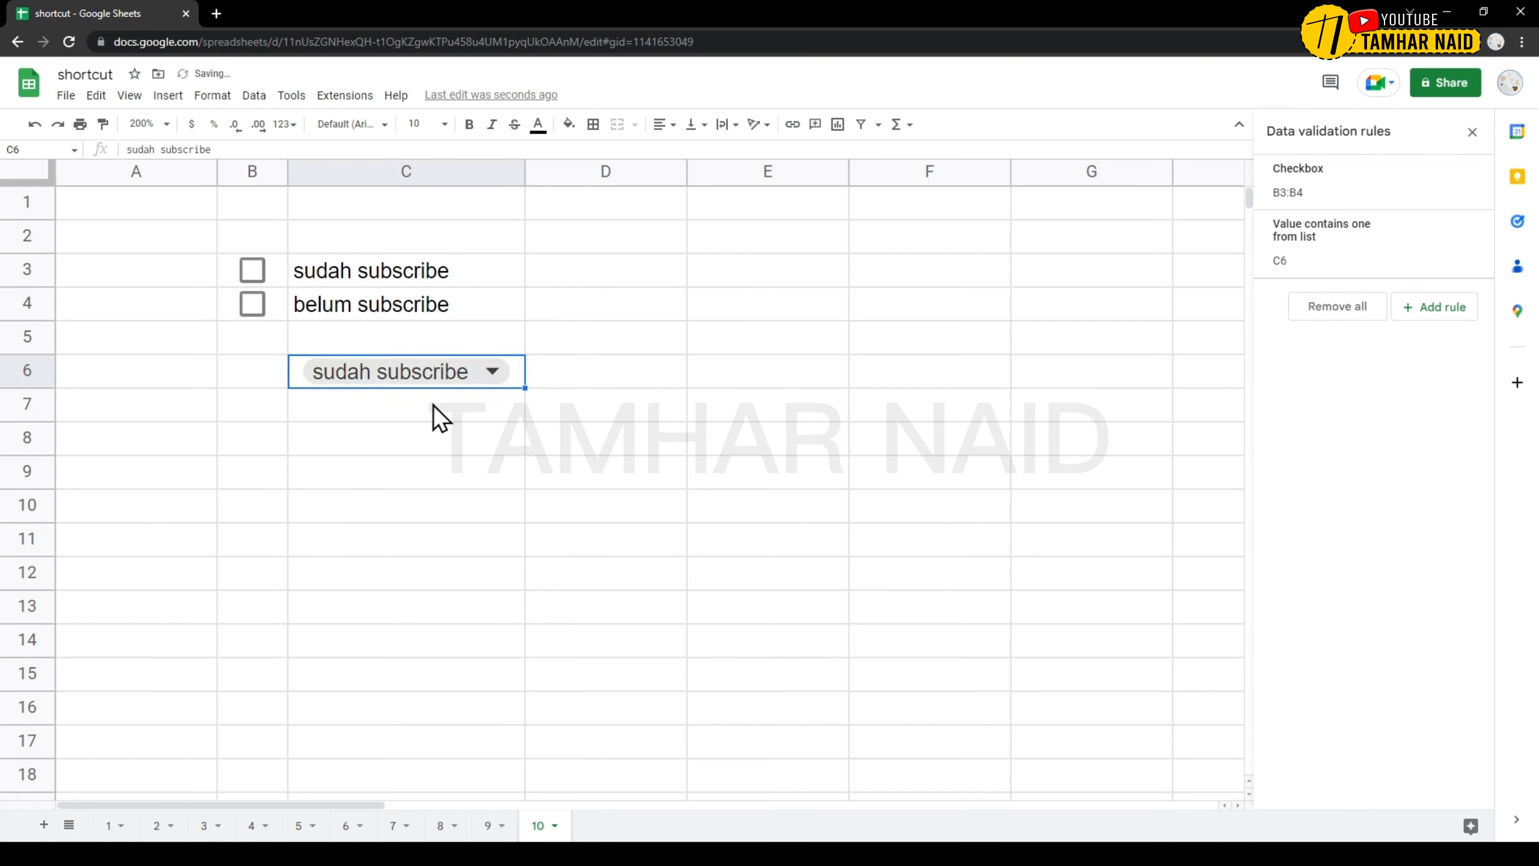
click(560, 409)
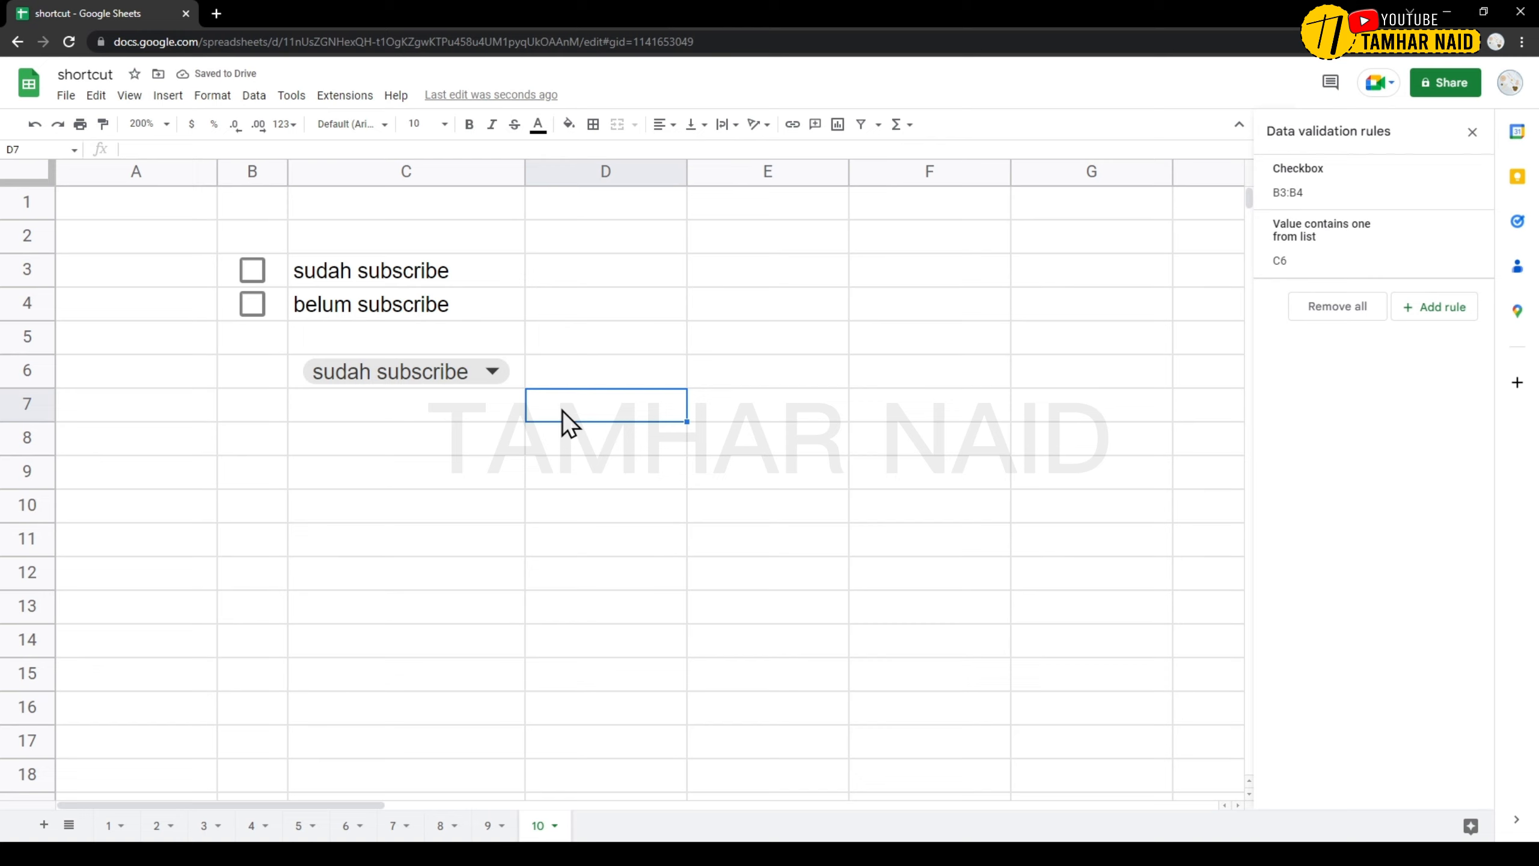